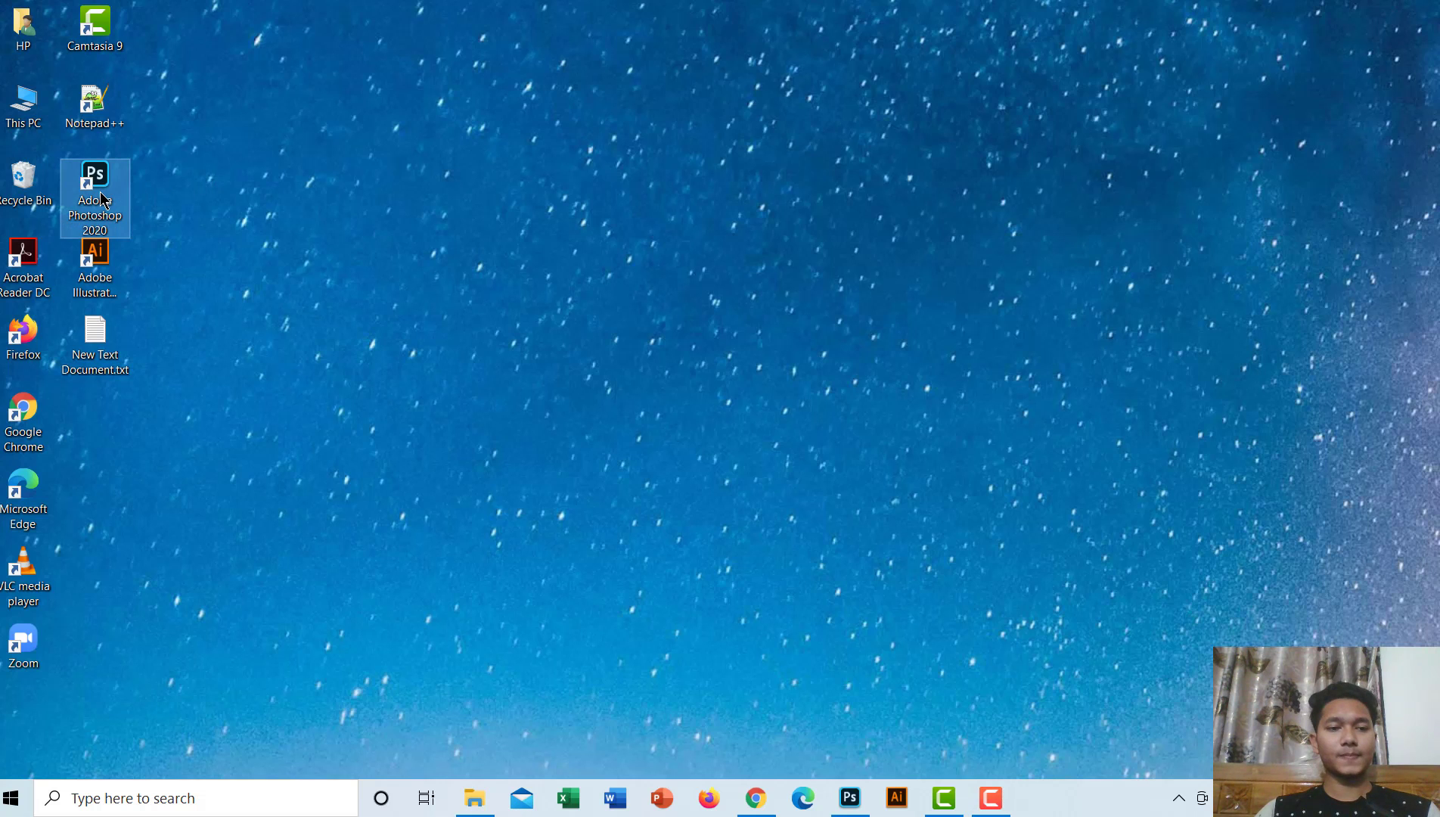
# Step: Bring back the Photoshop window with the circles-and-stripes canvas and start a new document
pyautogui.click(101, 198)
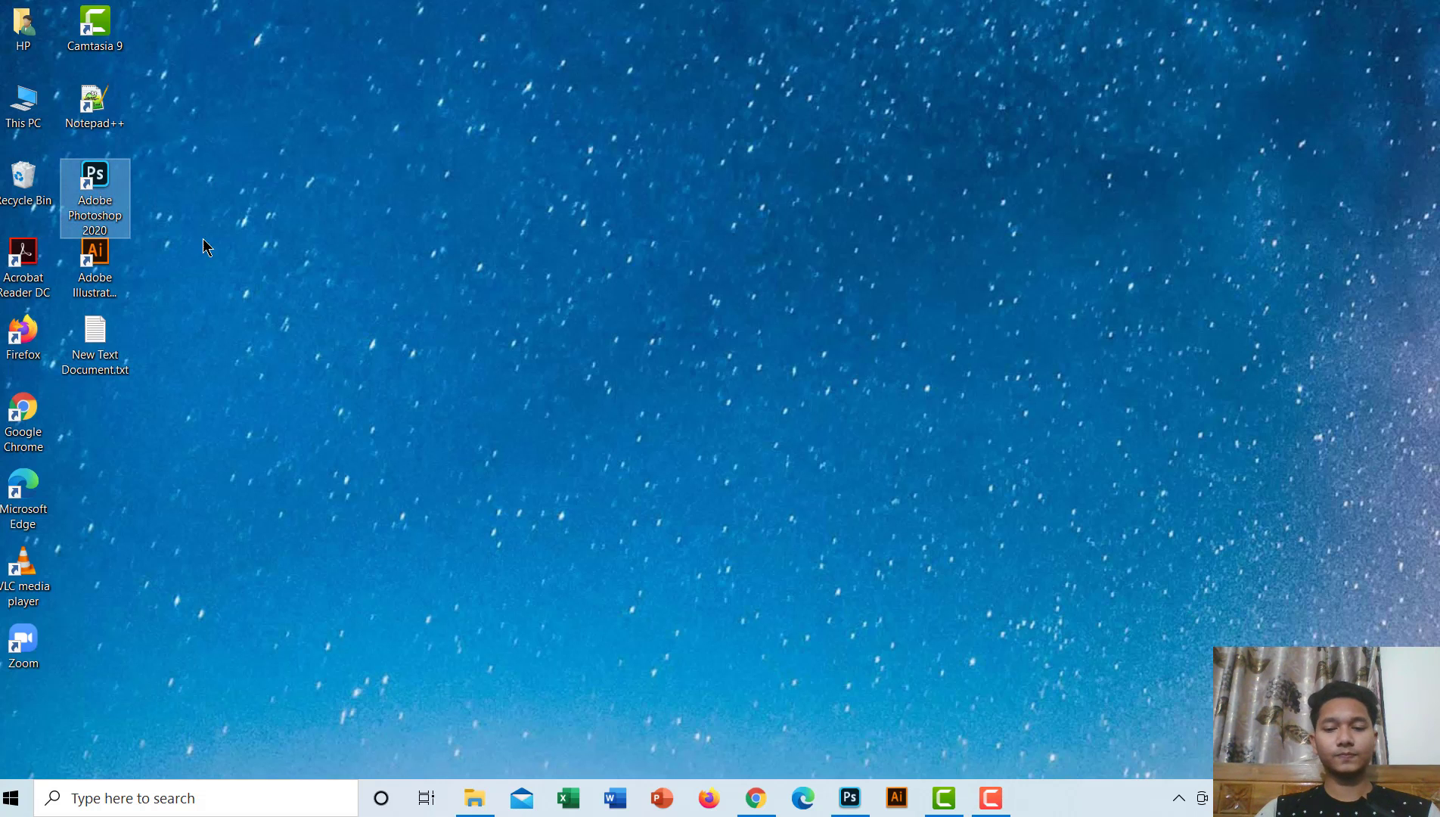
pyautogui.click(849, 798)
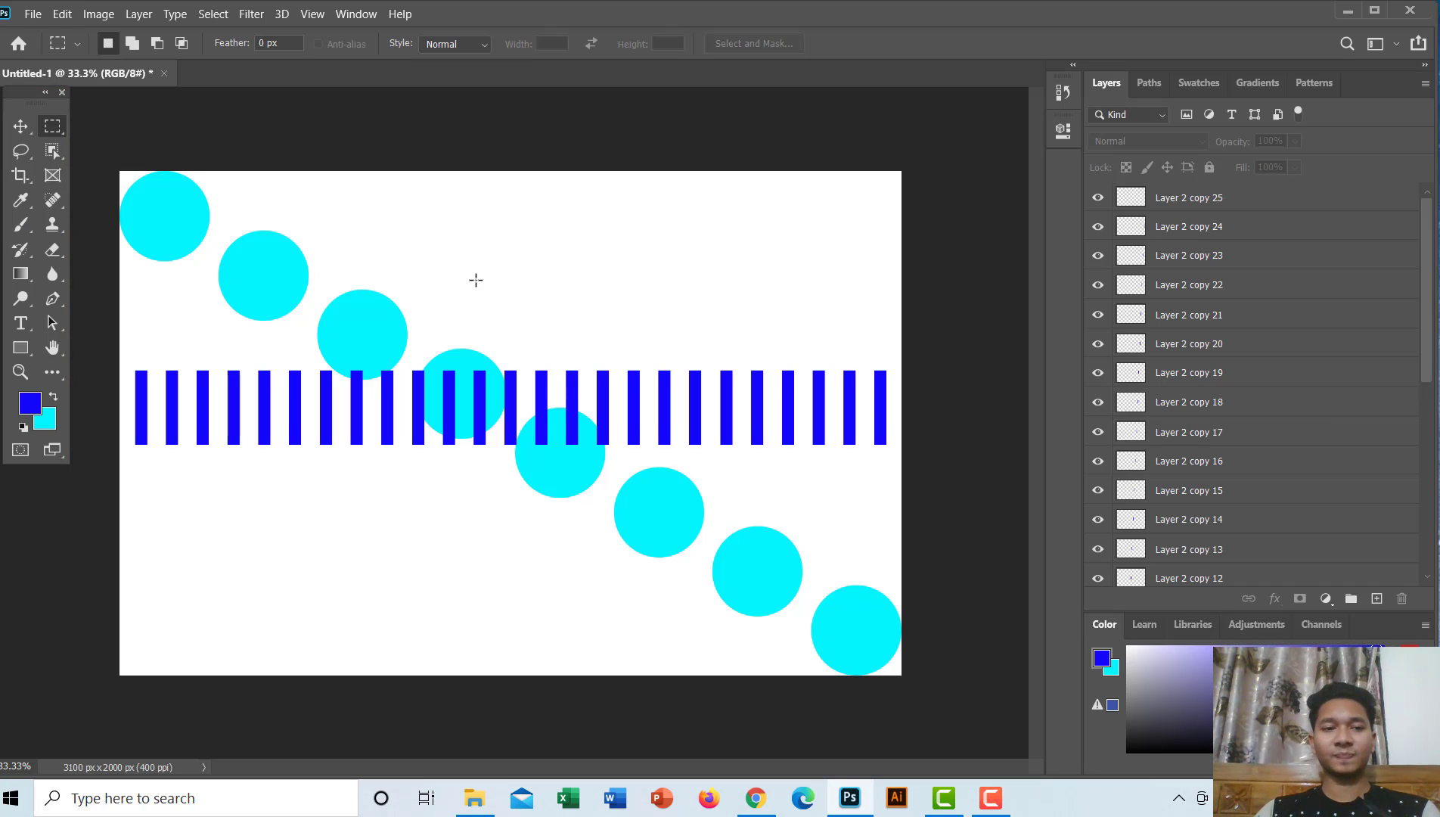
pyautogui.click(33, 14)
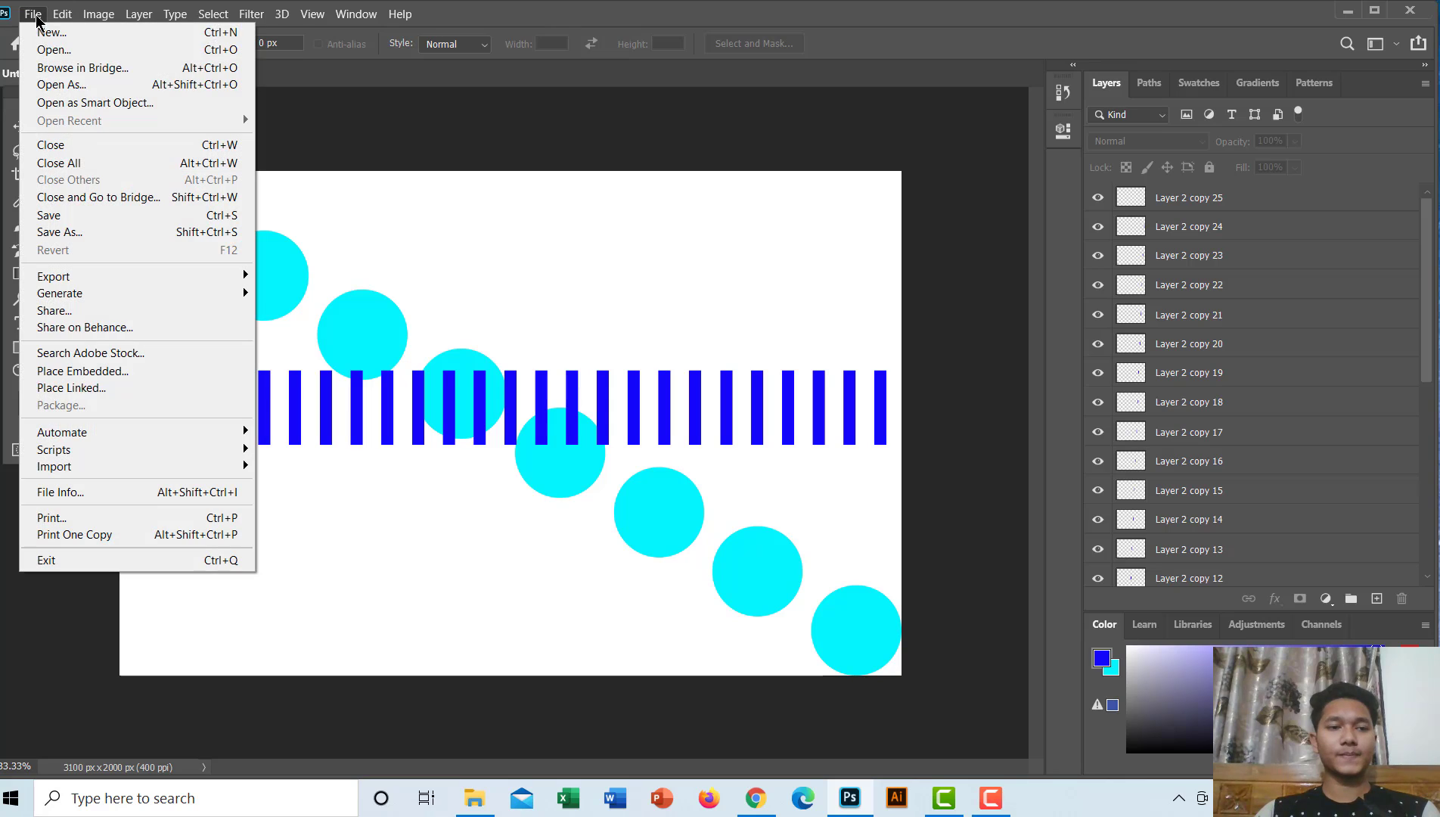
pyautogui.press('Escape')
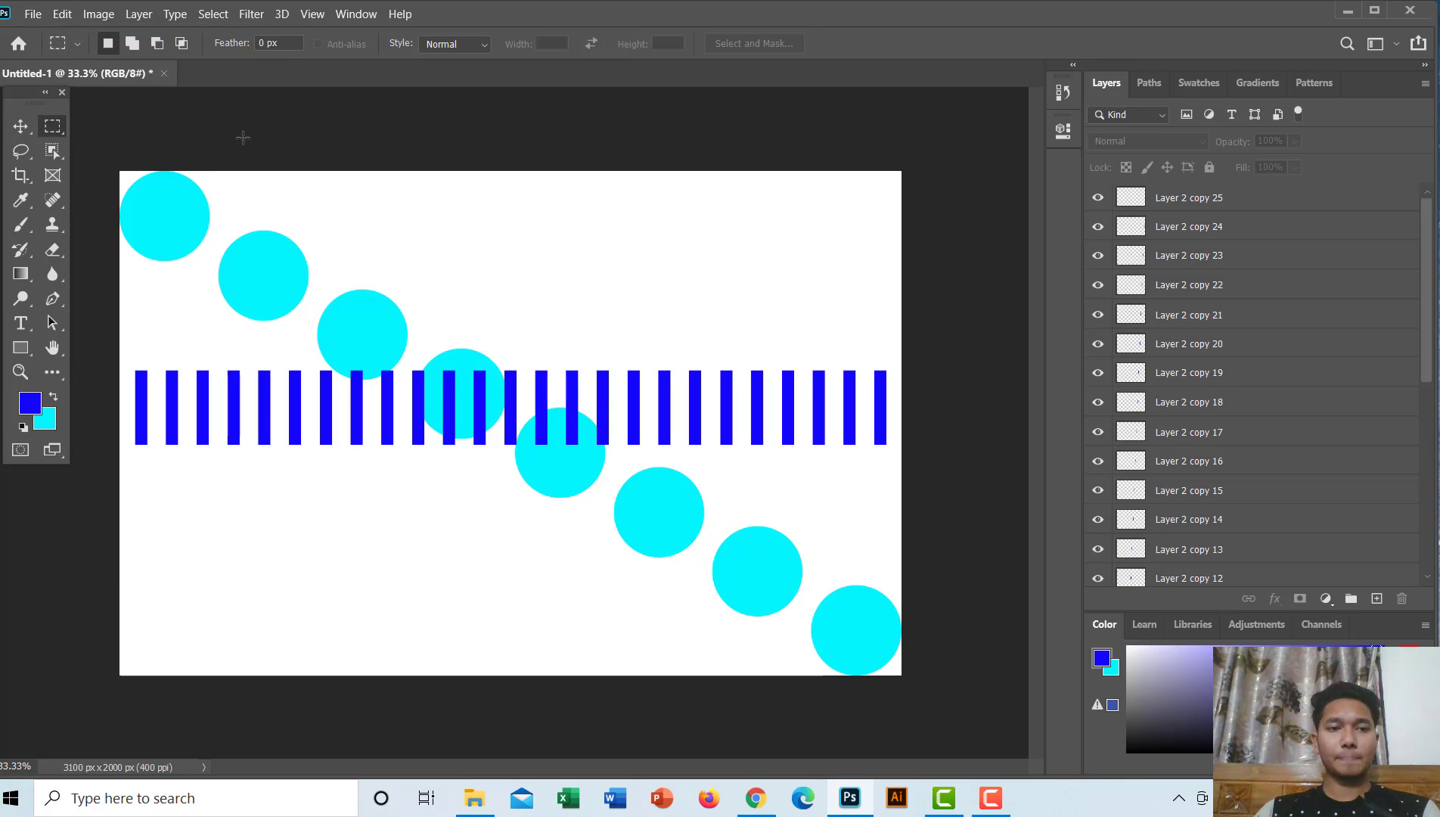
pyautogui.hotkey('ctrl', 'n')
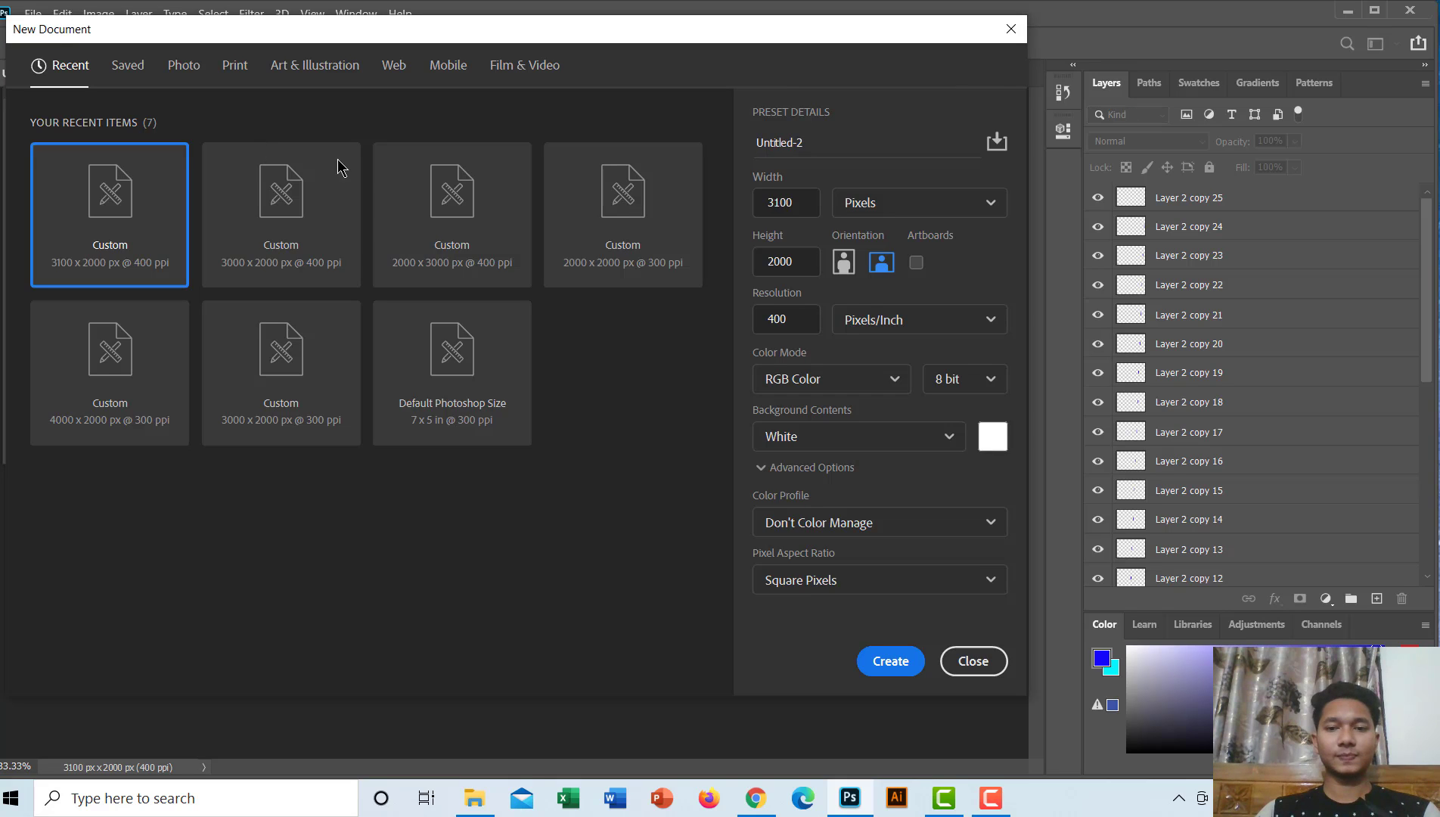
# Step: Create a blank white 3100×2000 px, 400 ppi document named '2'
pyautogui.click(818, 142)
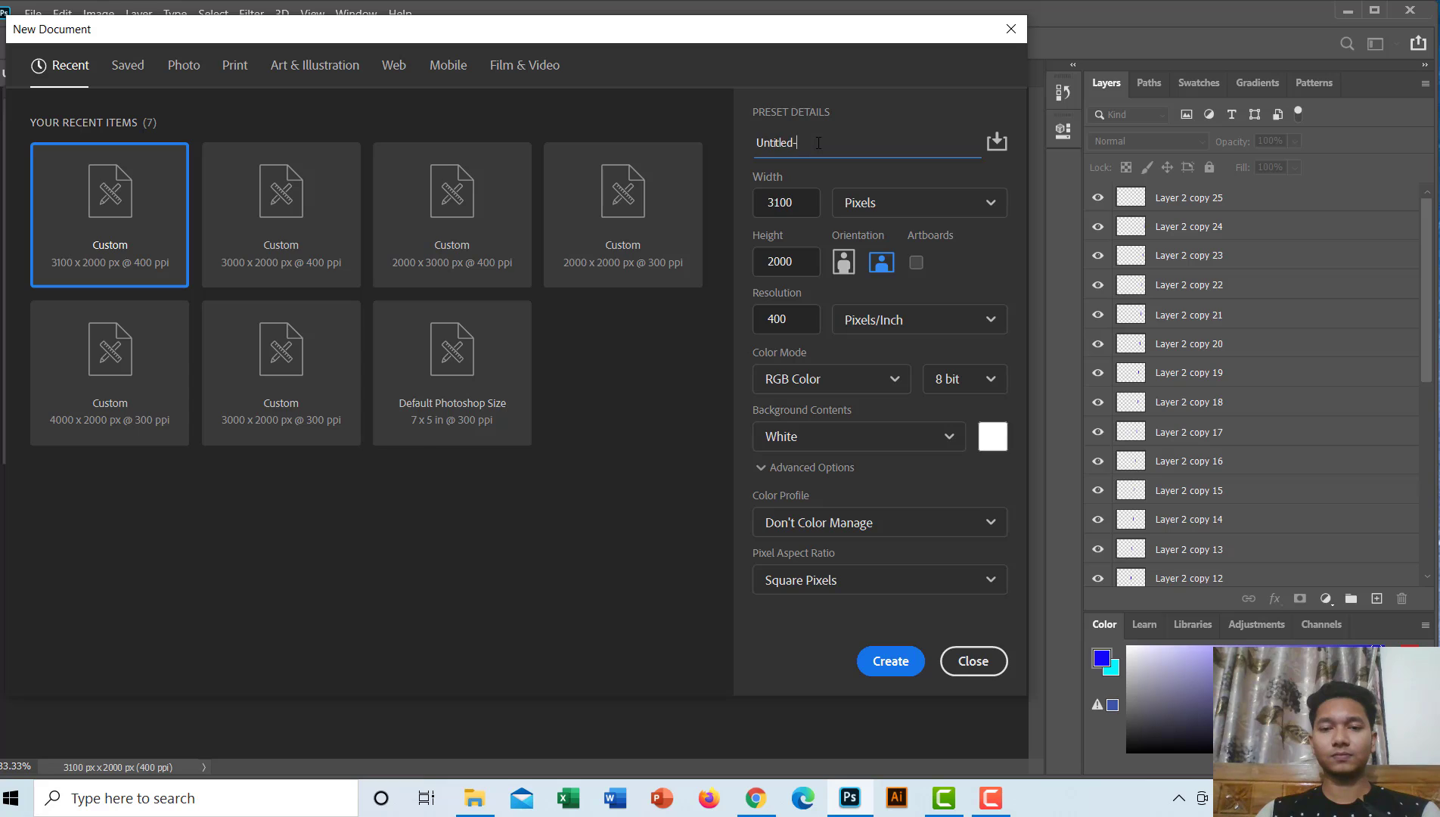
pyautogui.press('BackSpace')
pyautogui.press('BackSpace')
pyautogui.press('BackSpace')
pyautogui.write('2')
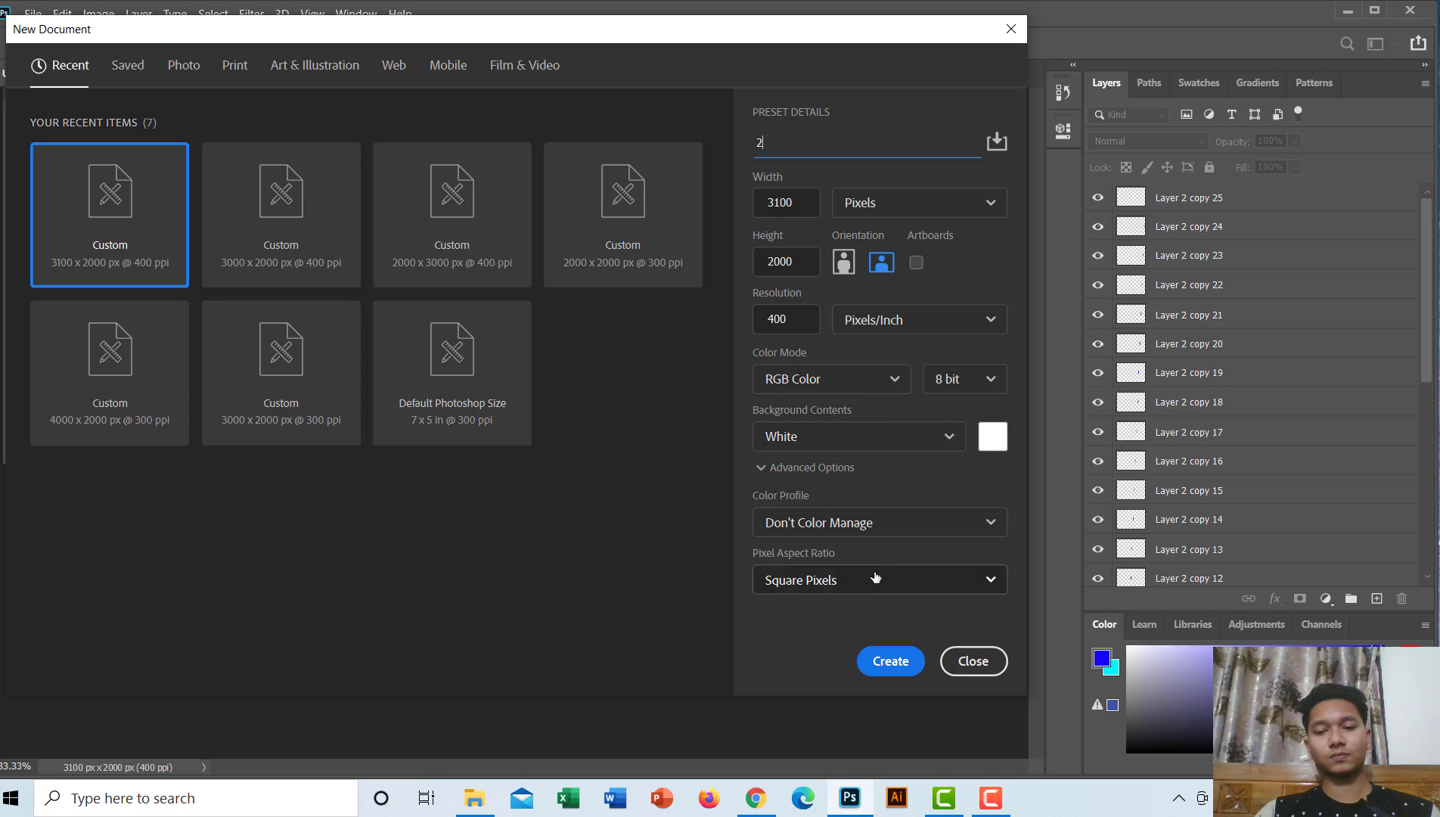
pyautogui.click(889, 659)
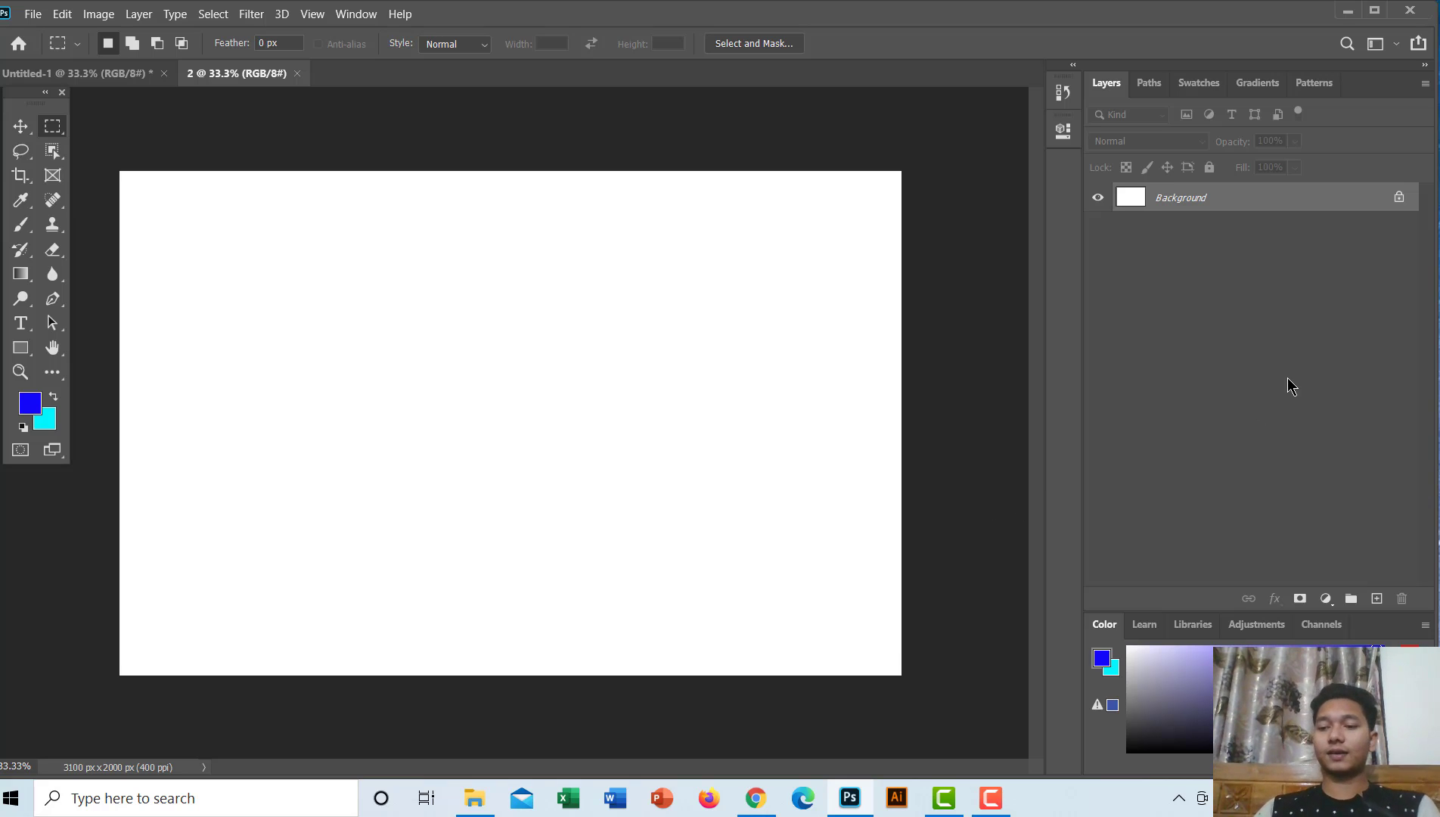
# Step: On a new Layer 1, fill a thin 57×477 px blue bar at the canvas's top-left edge
pyautogui.click(1377, 598)
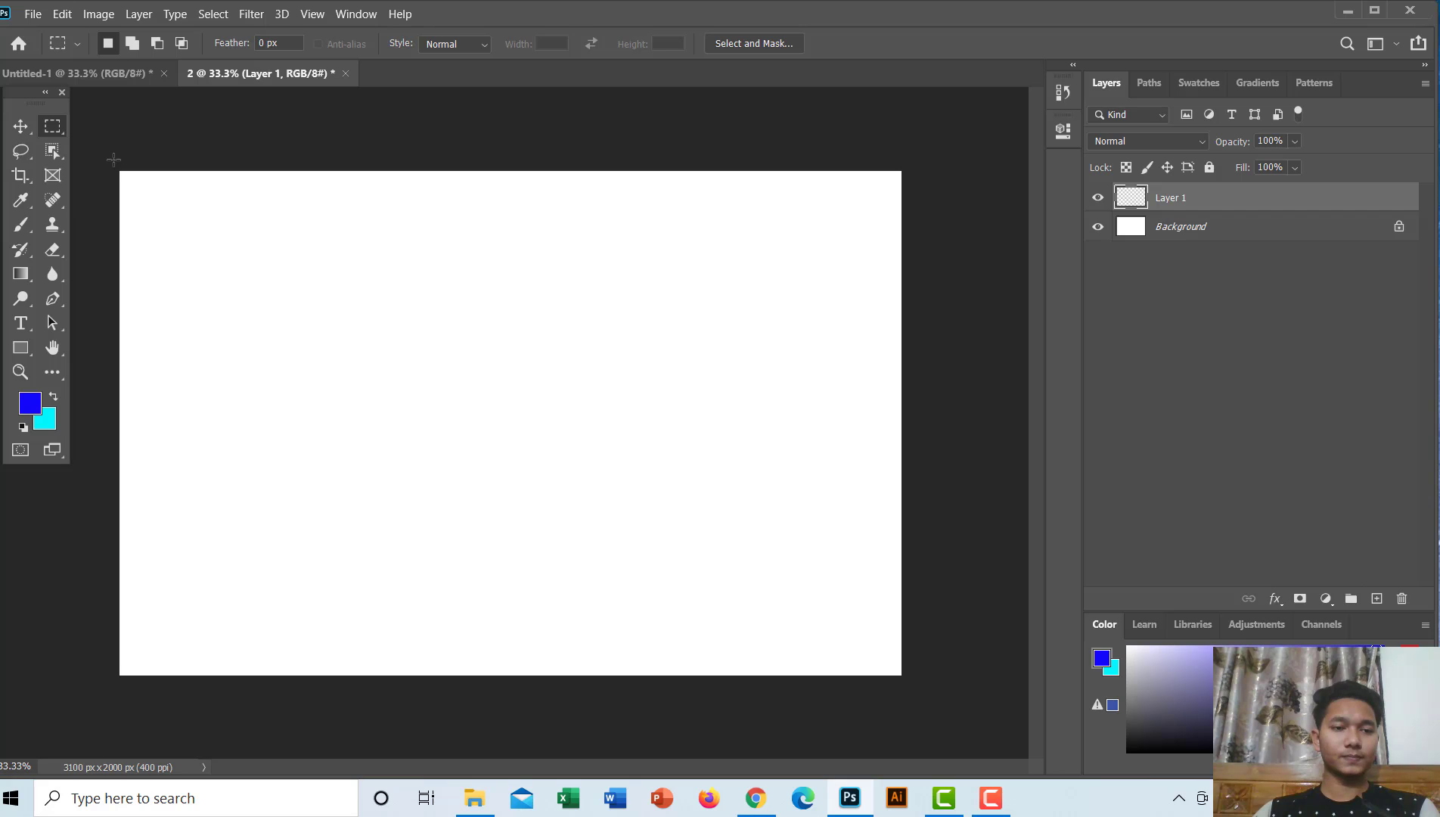
pyautogui.moveTo(114, 160)
pyautogui.mouseDown()
pyautogui.moveTo(145, 327)
pyautogui.moveTo(132, 277)
pyautogui.mouseUp()
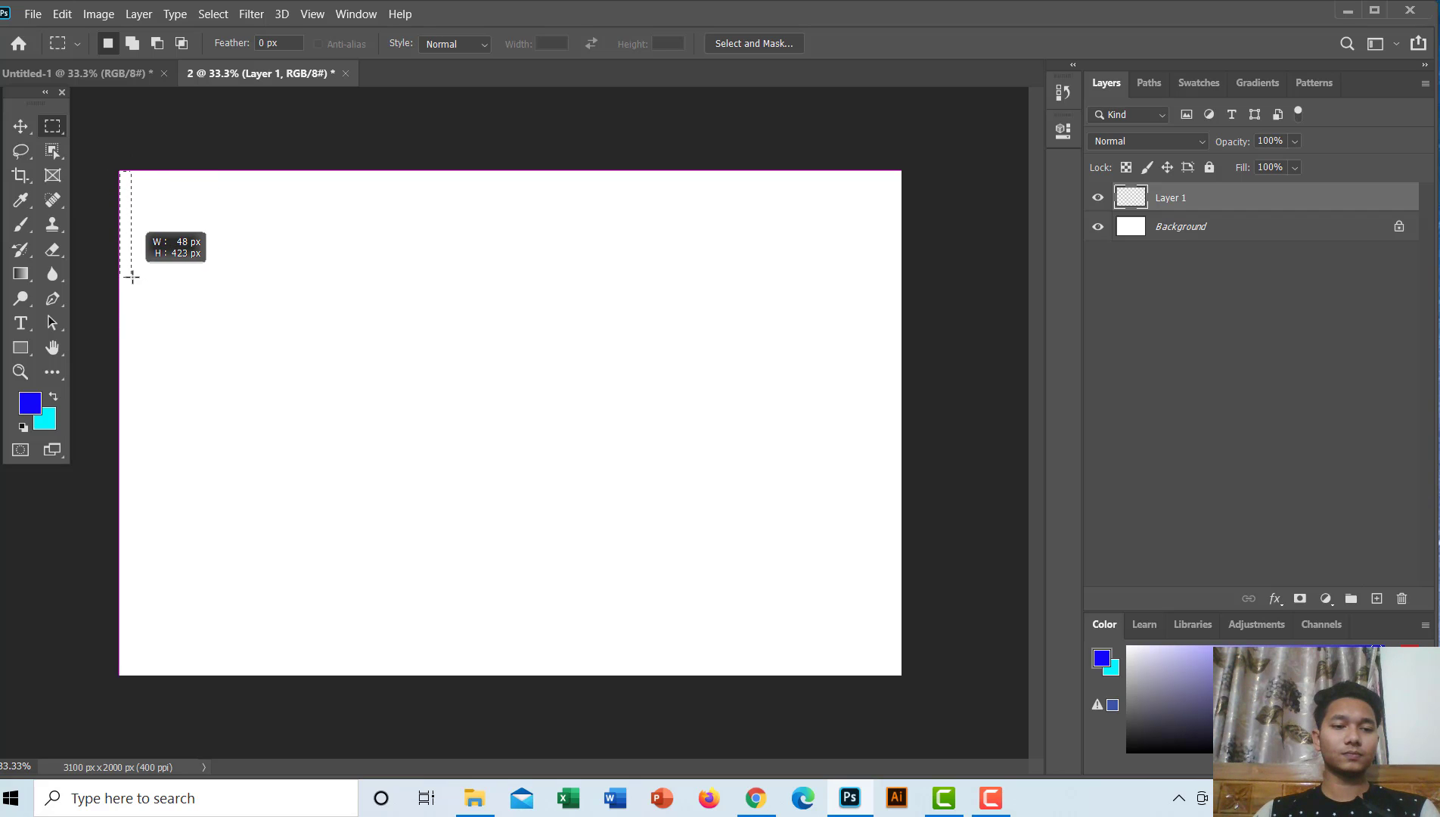
pyautogui.moveTo(131, 277); pyautogui.dragTo(133, 292)
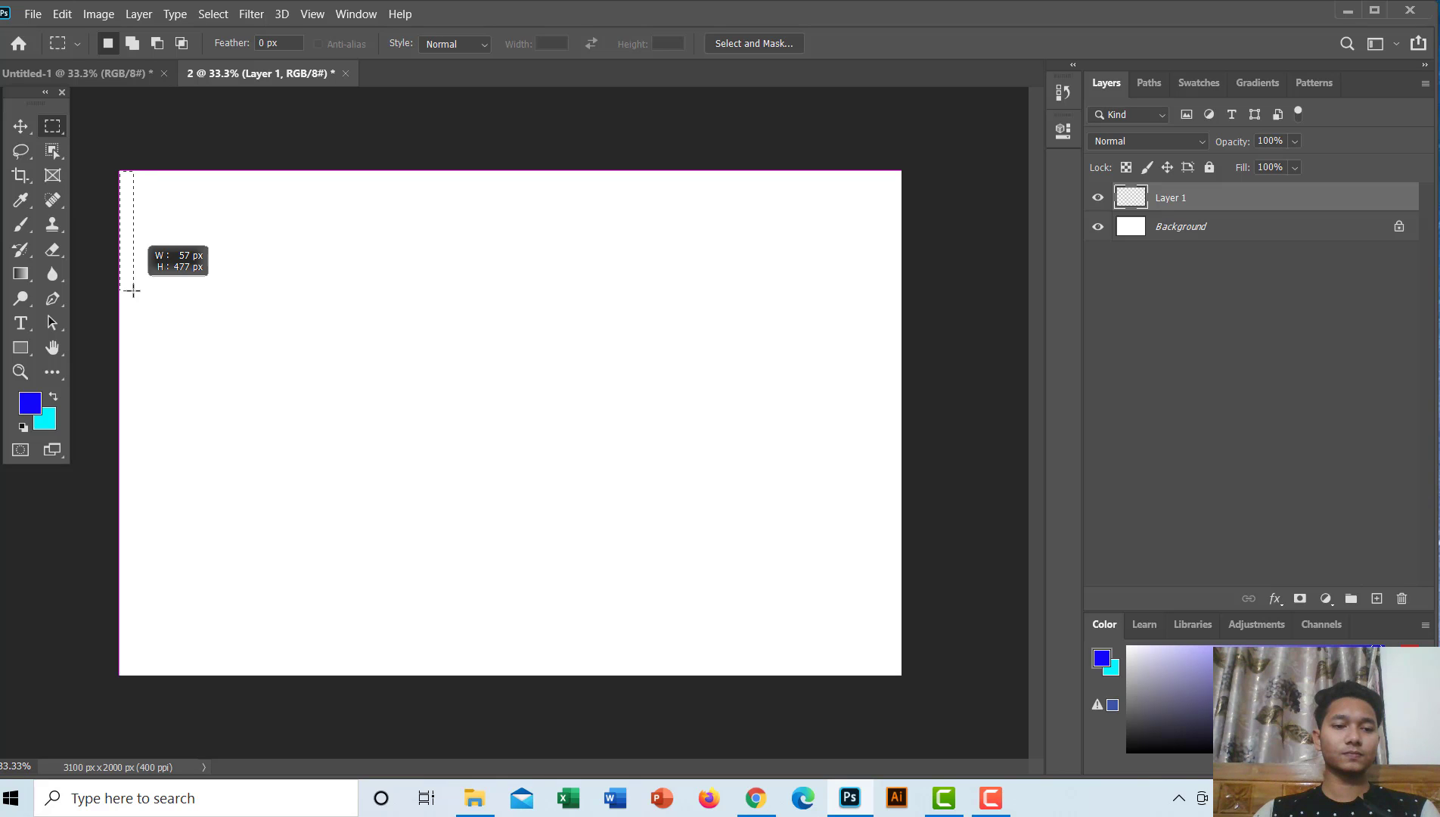
pyautogui.moveTo(133, 292); pyautogui.dragTo(132, 291)
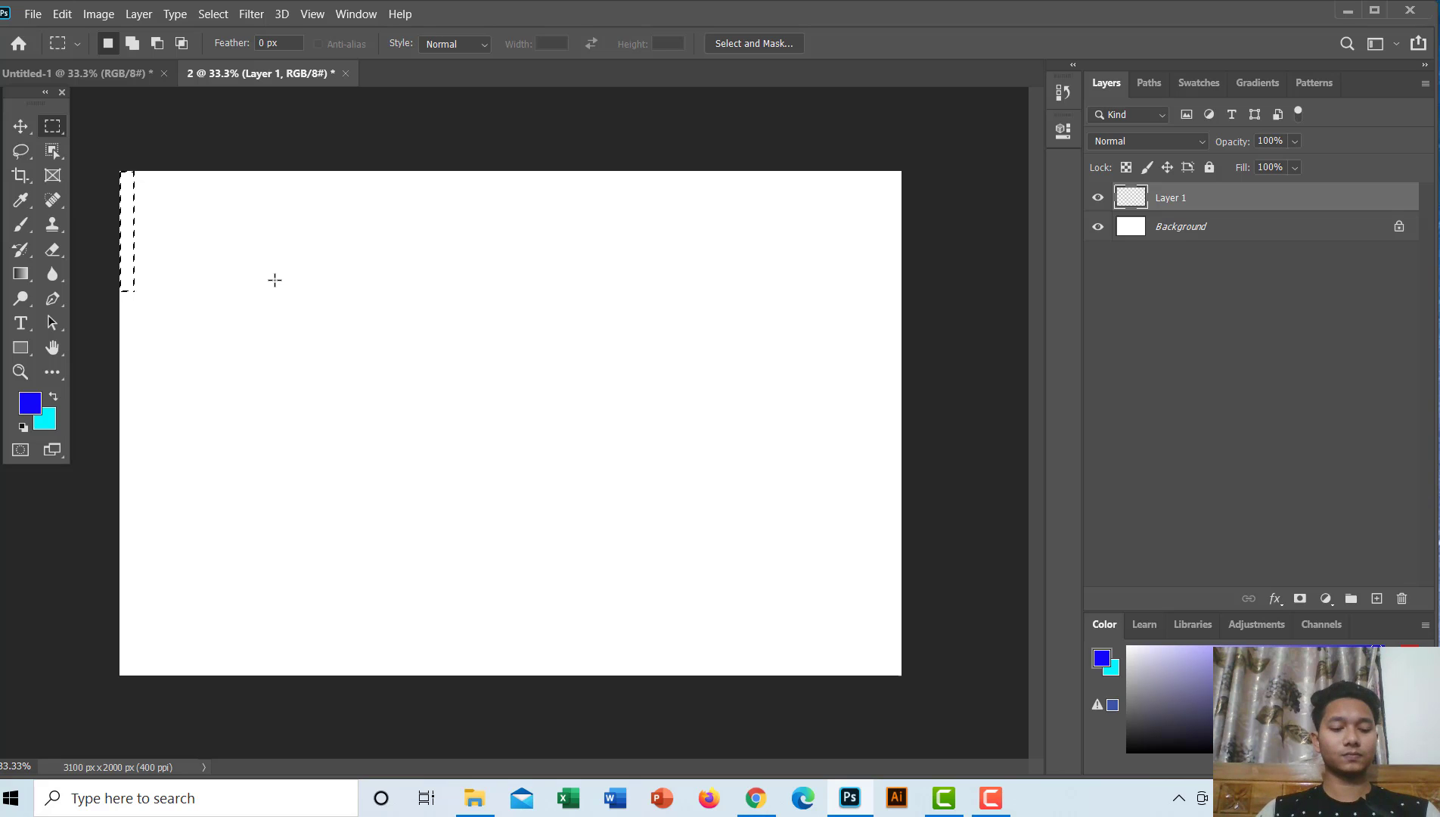
pyautogui.hotkey('alt', 'BackSpace')
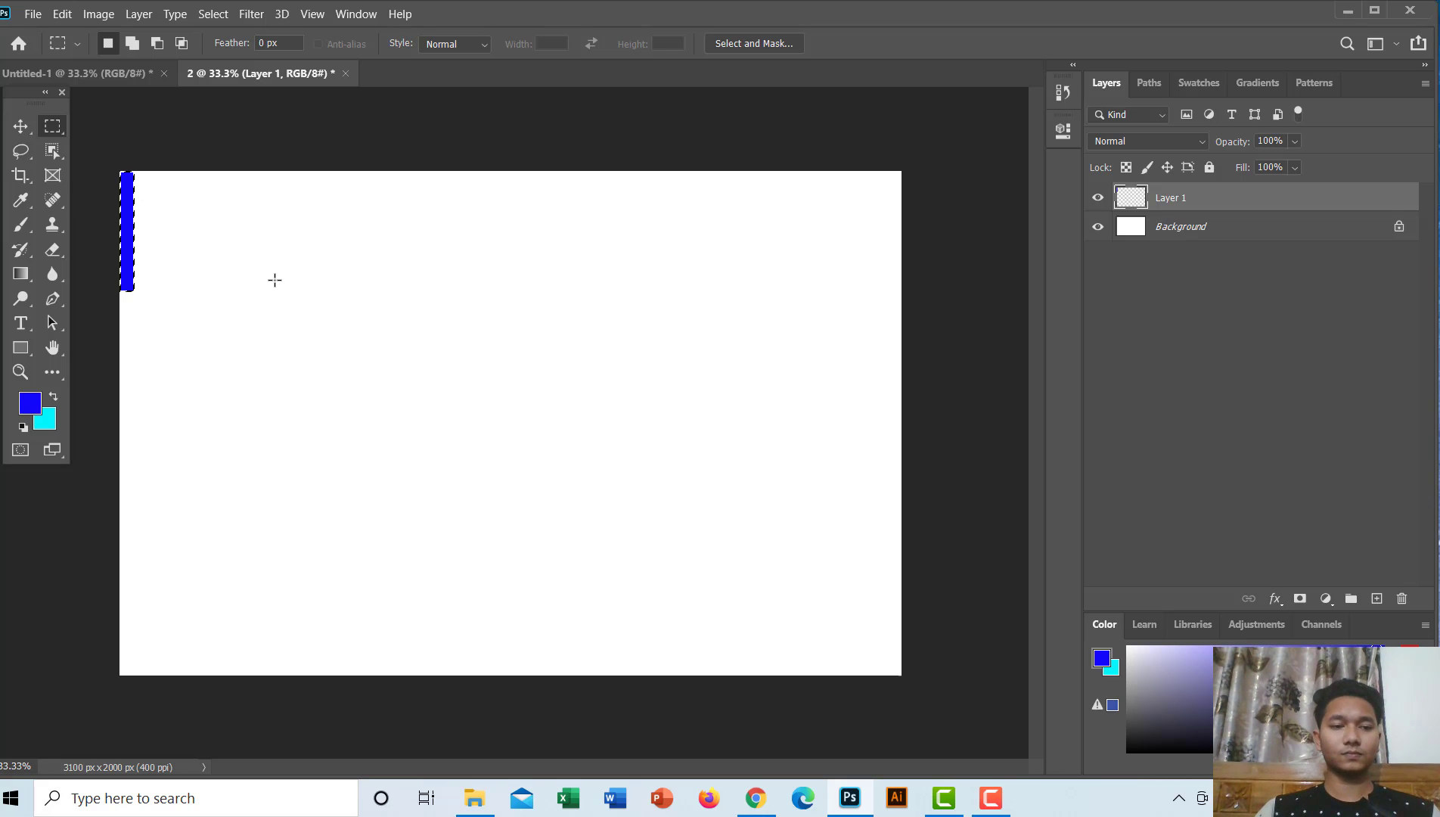
pyautogui.hotkey('ctrl', 'd')
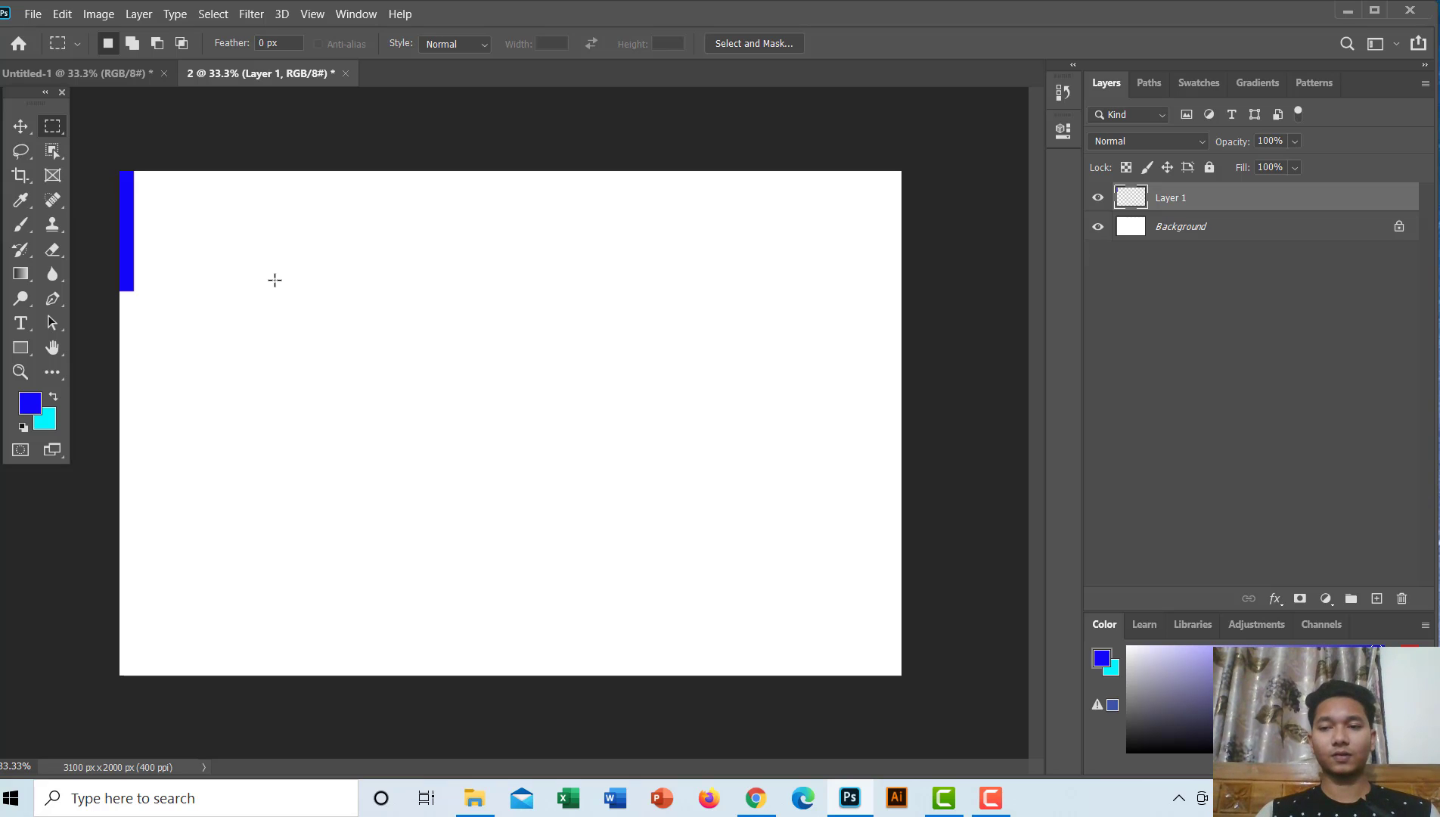
# Step: Duplicate the blue bar layer until Layer 1 copy 25 exists
pyautogui.hotkey('ctrl', 'j')
pyautogui.hotkey('ctrl', 'j')
pyautogui.hotkey('ctrl', 'j')
pyautogui.hotkey('ctrl', 'j')
pyautogui.hotkey('ctrl', 'j')
pyautogui.hotkey('ctrl', 'j')
pyautogui.hotkey('ctrl', 'j')
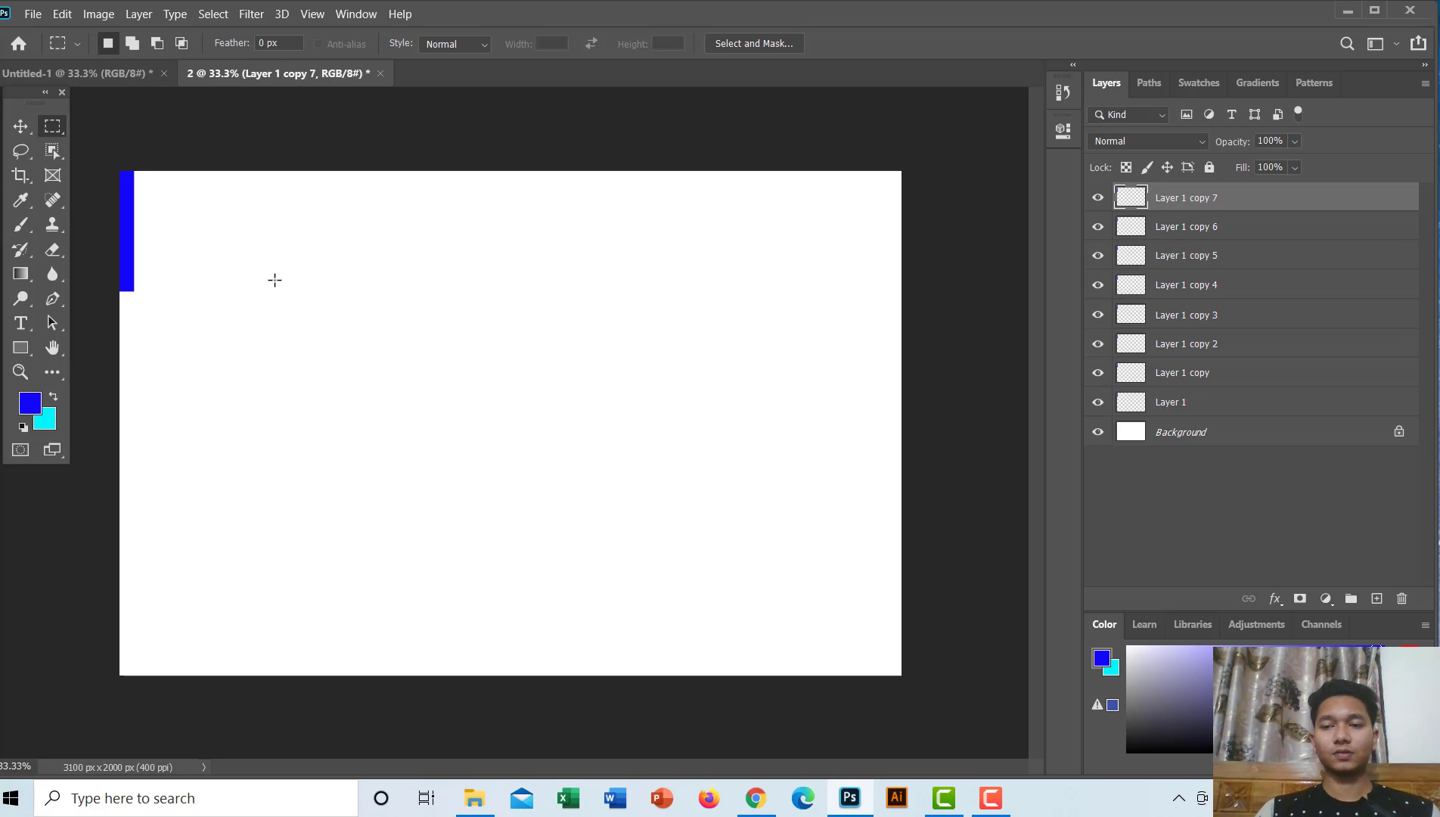
pyautogui.hotkey('ctrl', 'j')
pyautogui.hotkey('ctrl', 'j')
pyautogui.hotkey('ctrl', 'j')
pyautogui.hotkey('ctrl', 'j')
pyautogui.hotkey('ctrl', 'j')
pyautogui.hotkey('ctrl', 'j')
pyautogui.hotkey('ctrl', 'j')
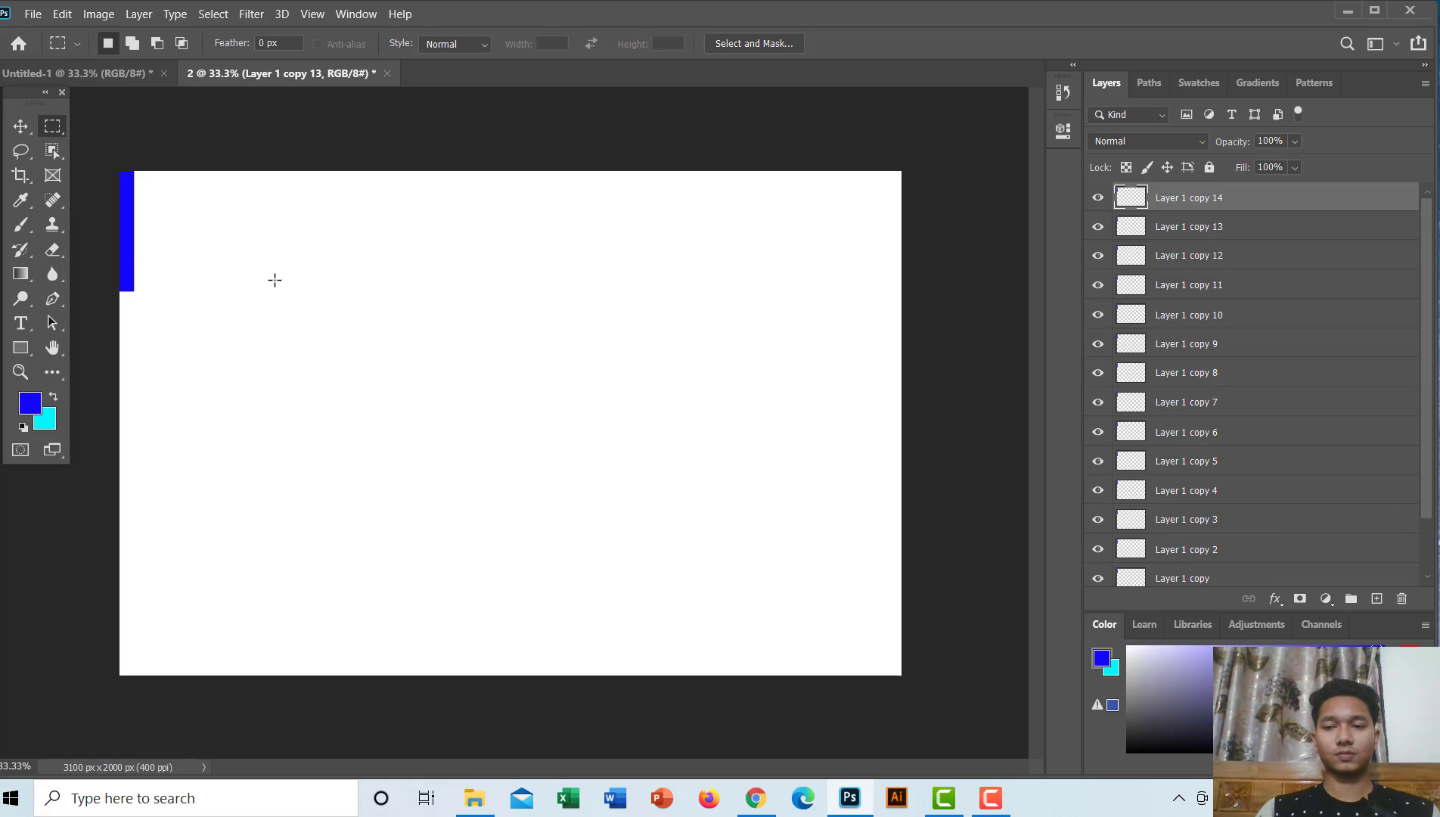
pyautogui.hotkey('ctrl', 'j')
pyautogui.hotkey('ctrl', 'j')
pyautogui.hotkey('ctrl', 'j')
pyautogui.hotkey('ctrl', 'j')
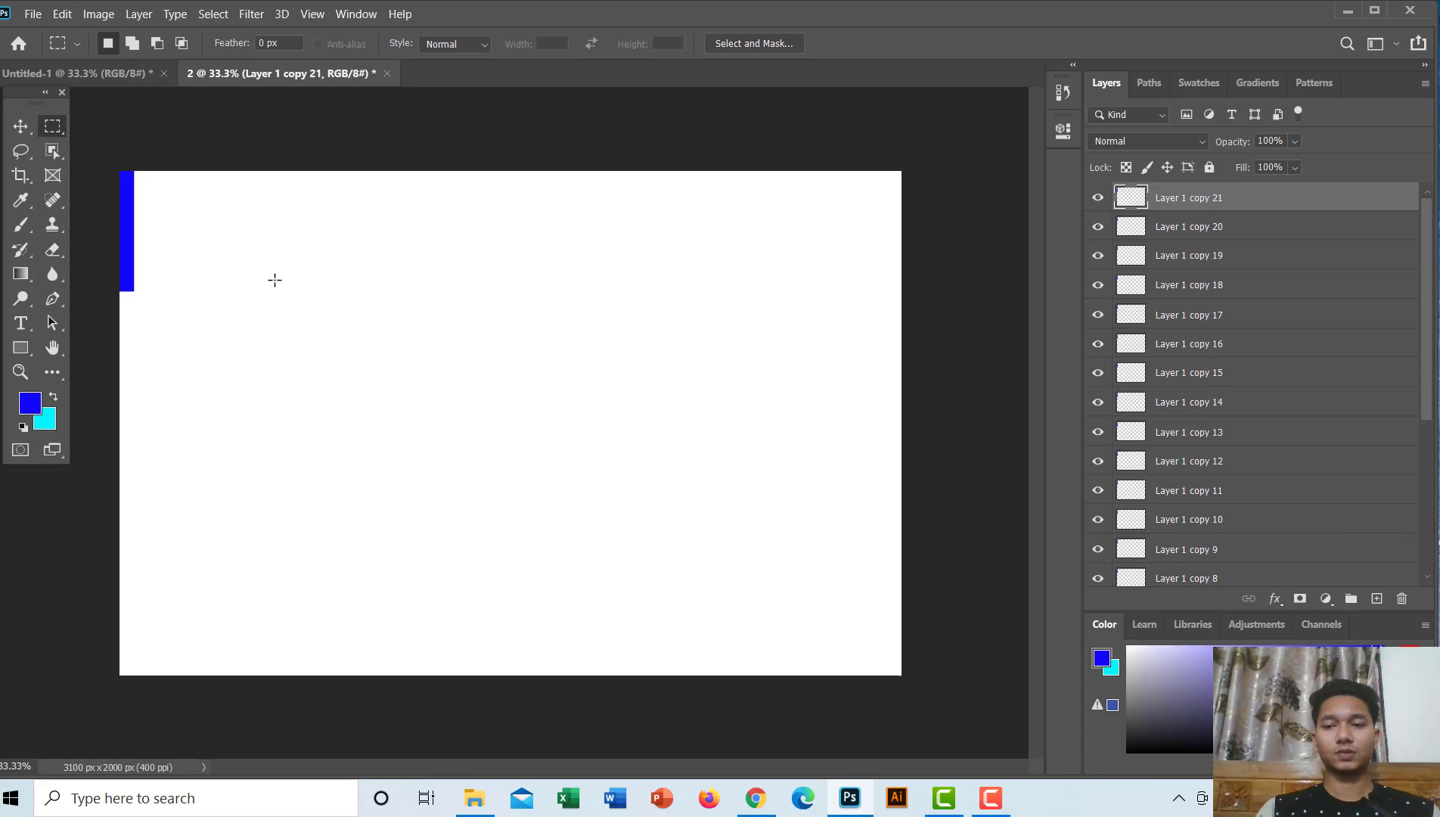
pyautogui.hotkey('ctrl', 'j')
pyautogui.hotkey('ctrl', 'j')
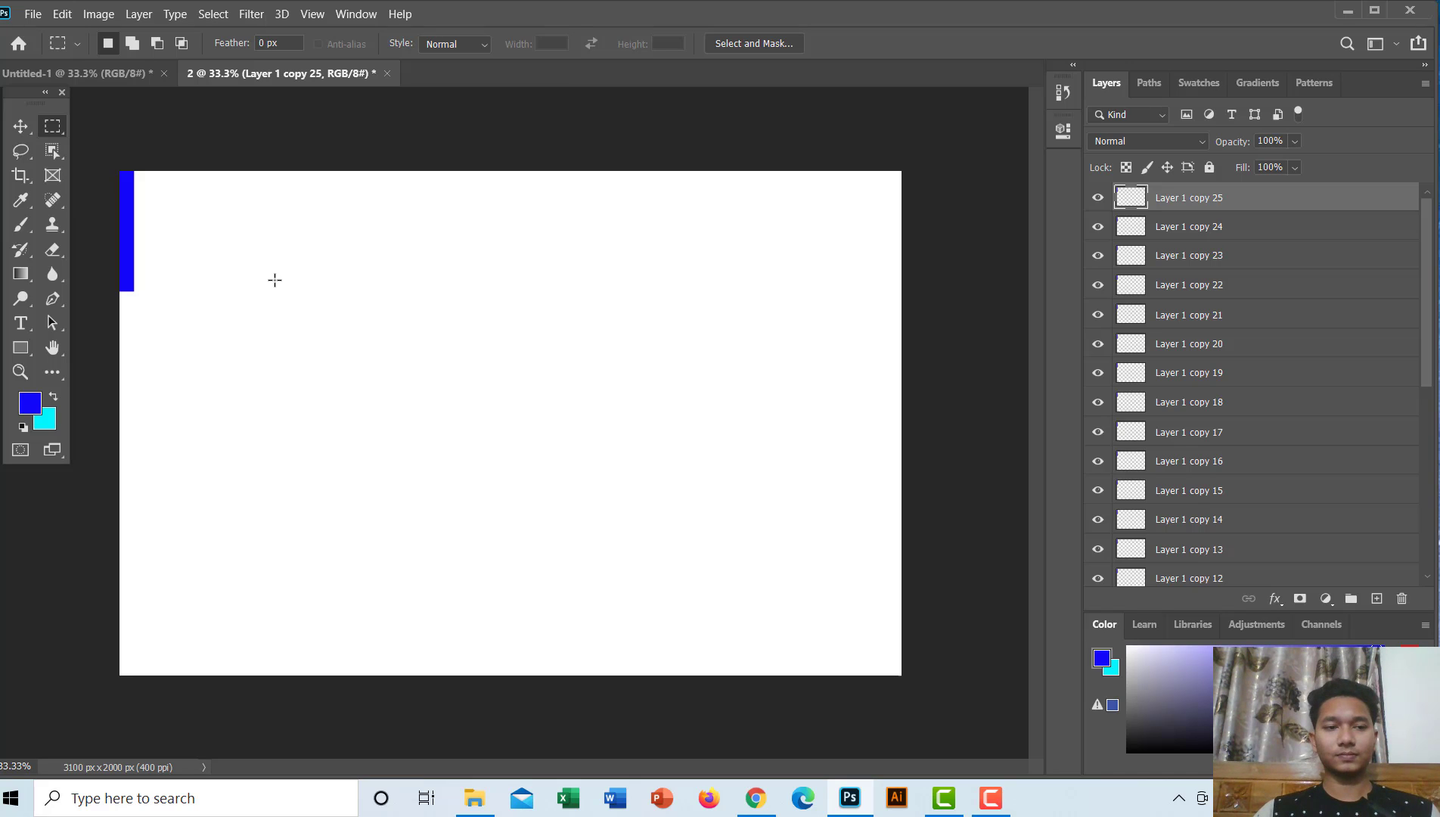
pyautogui.click(20, 126)
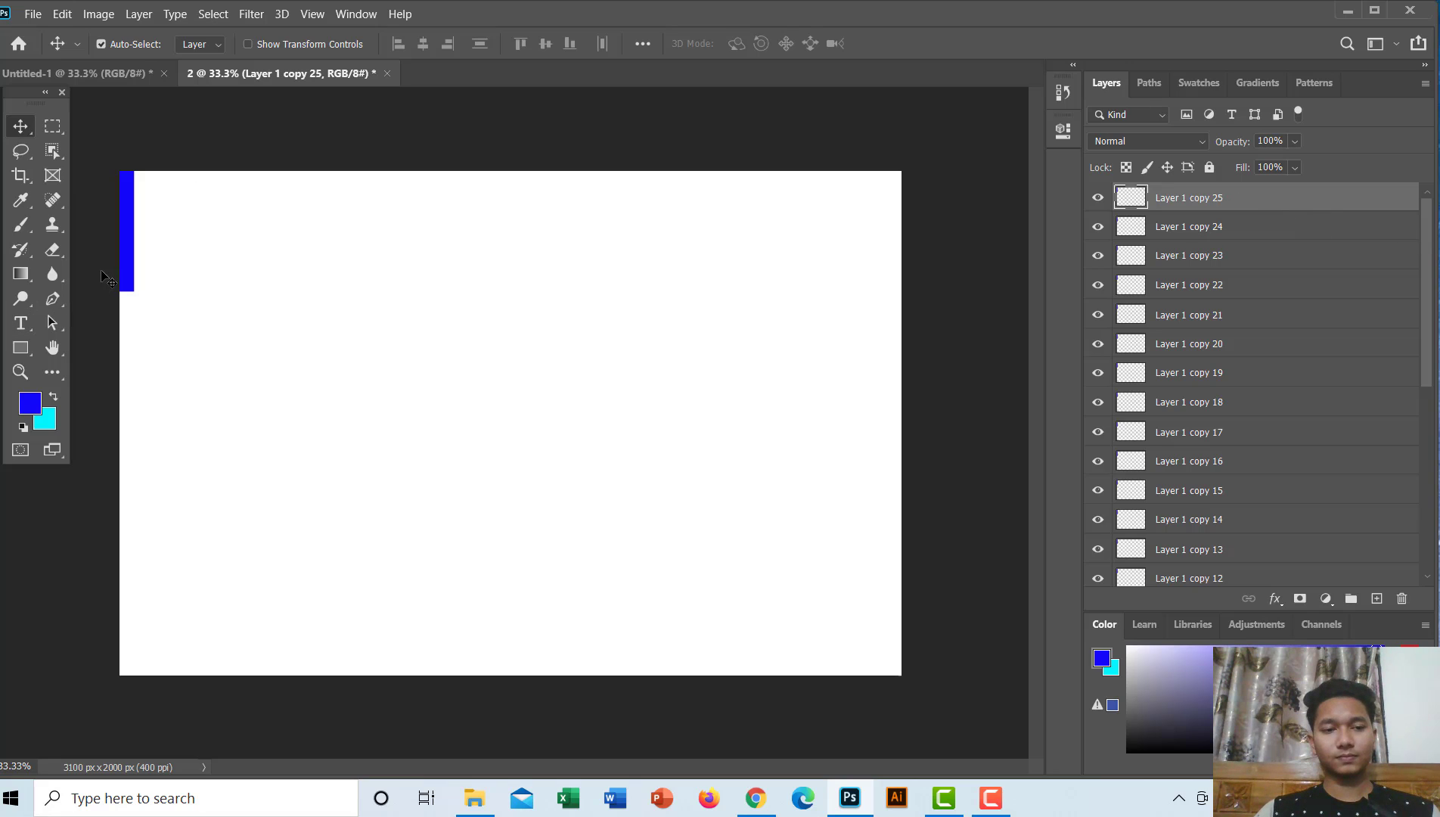
# Step: Move one blue bar copy to the right edge, then distribute all 26 bars evenly across the top
pyautogui.moveTo(128, 259); pyautogui.dragTo(890, 257)
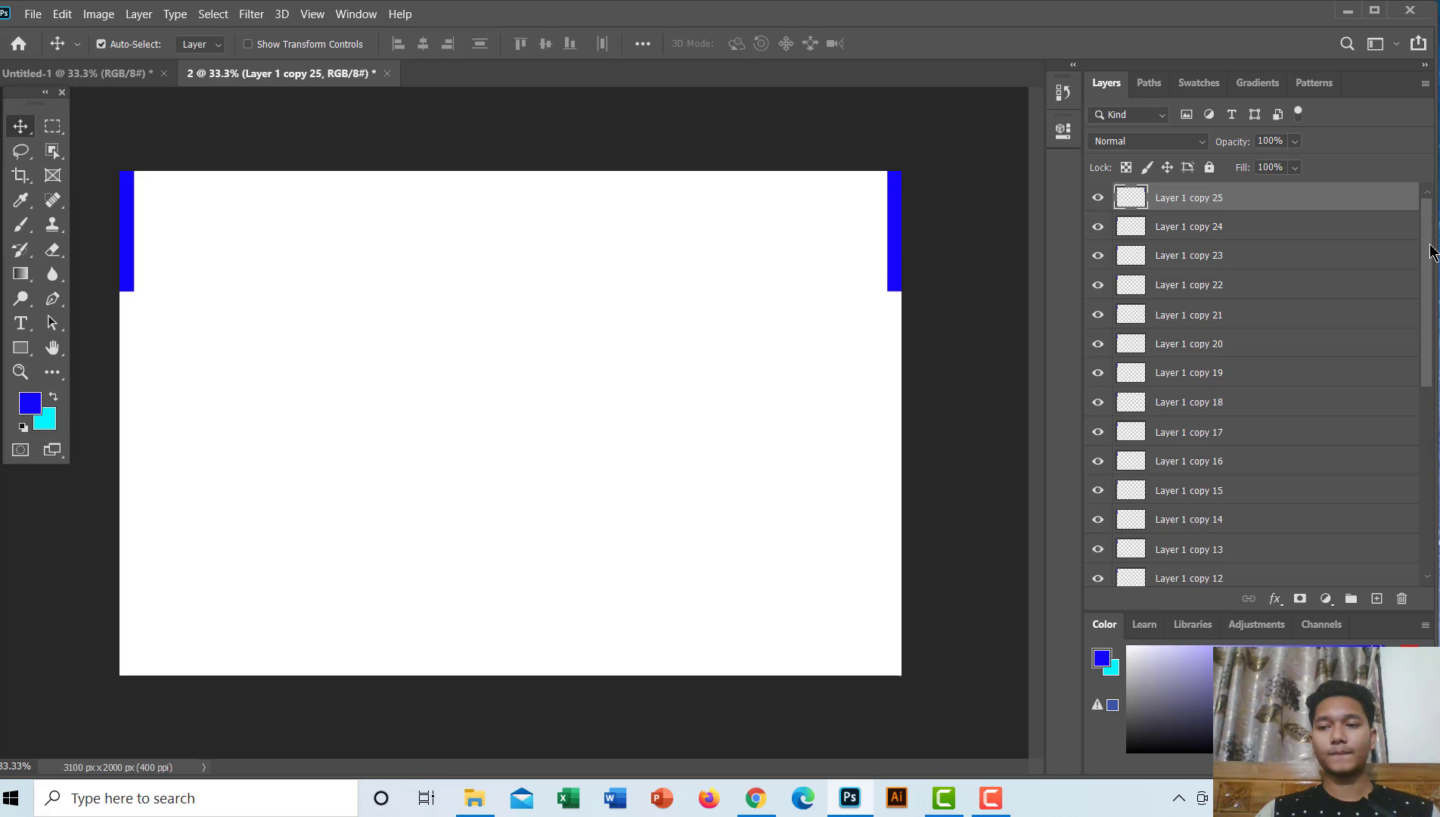
pyautogui.moveTo(1432, 252); pyautogui.dragTo(1432, 435)
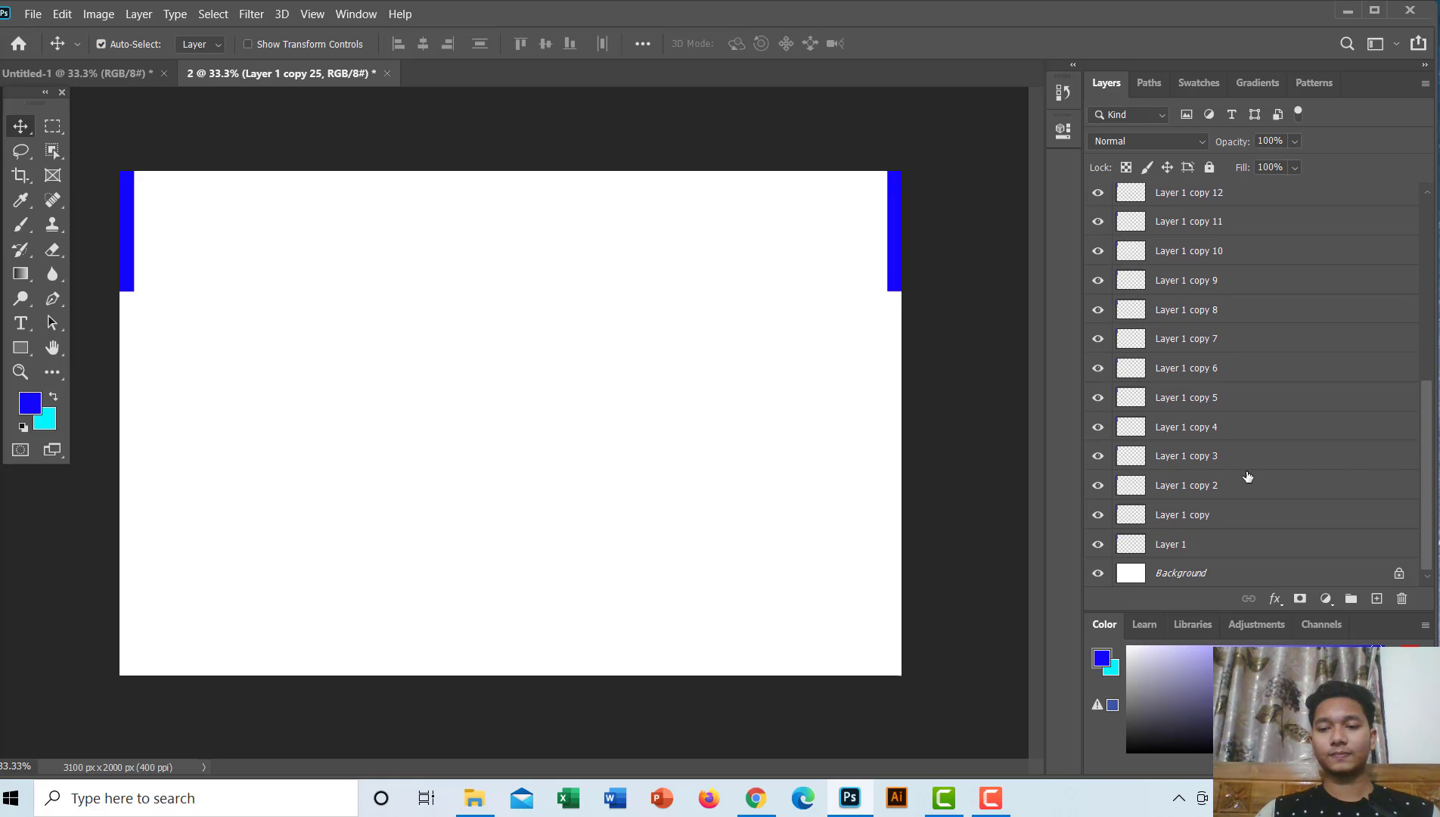
pyautogui.keyDown('shift'); pyautogui.click(1130, 543); pyautogui.keyUp('shift')
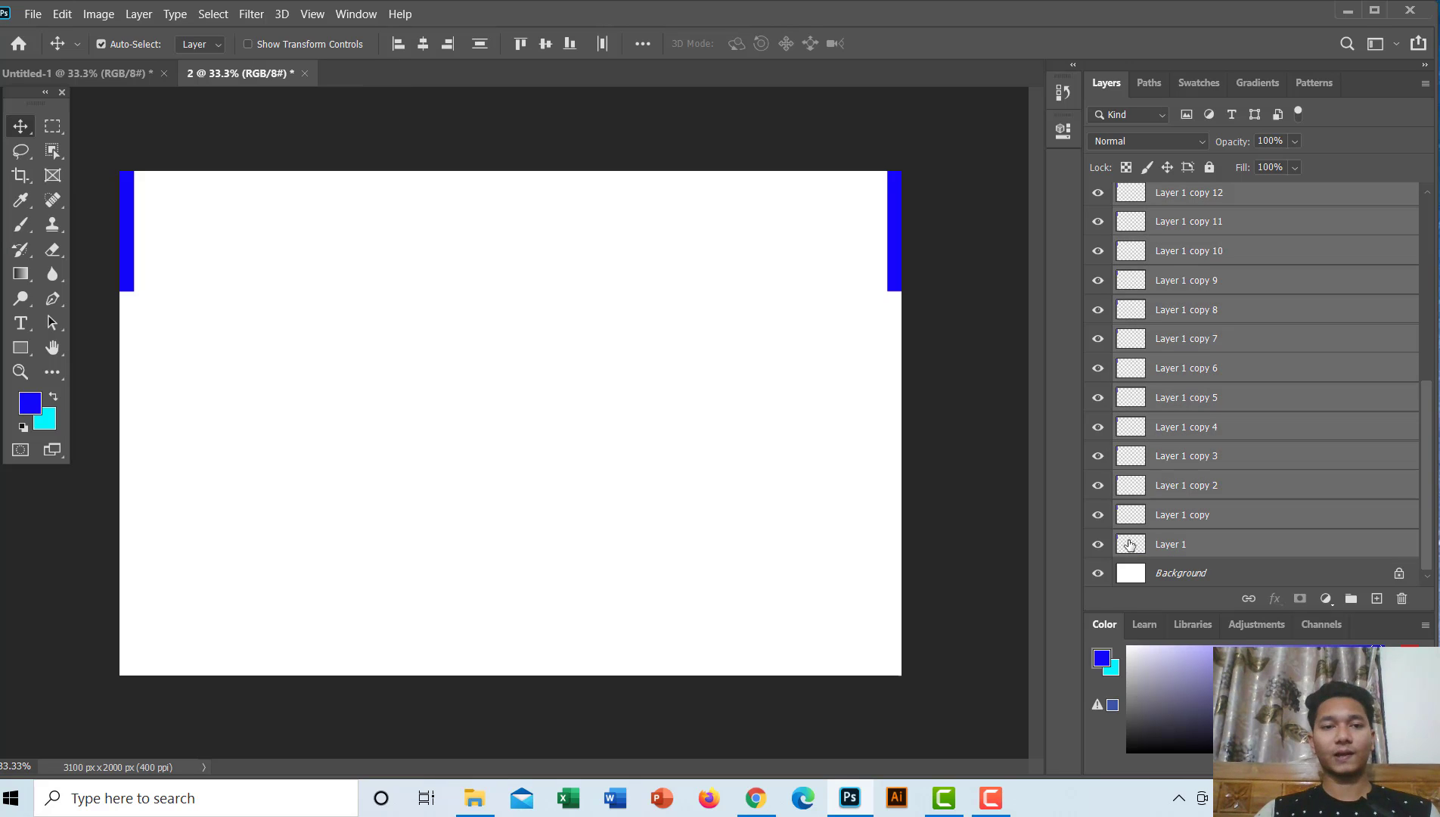
pyautogui.click(603, 46)
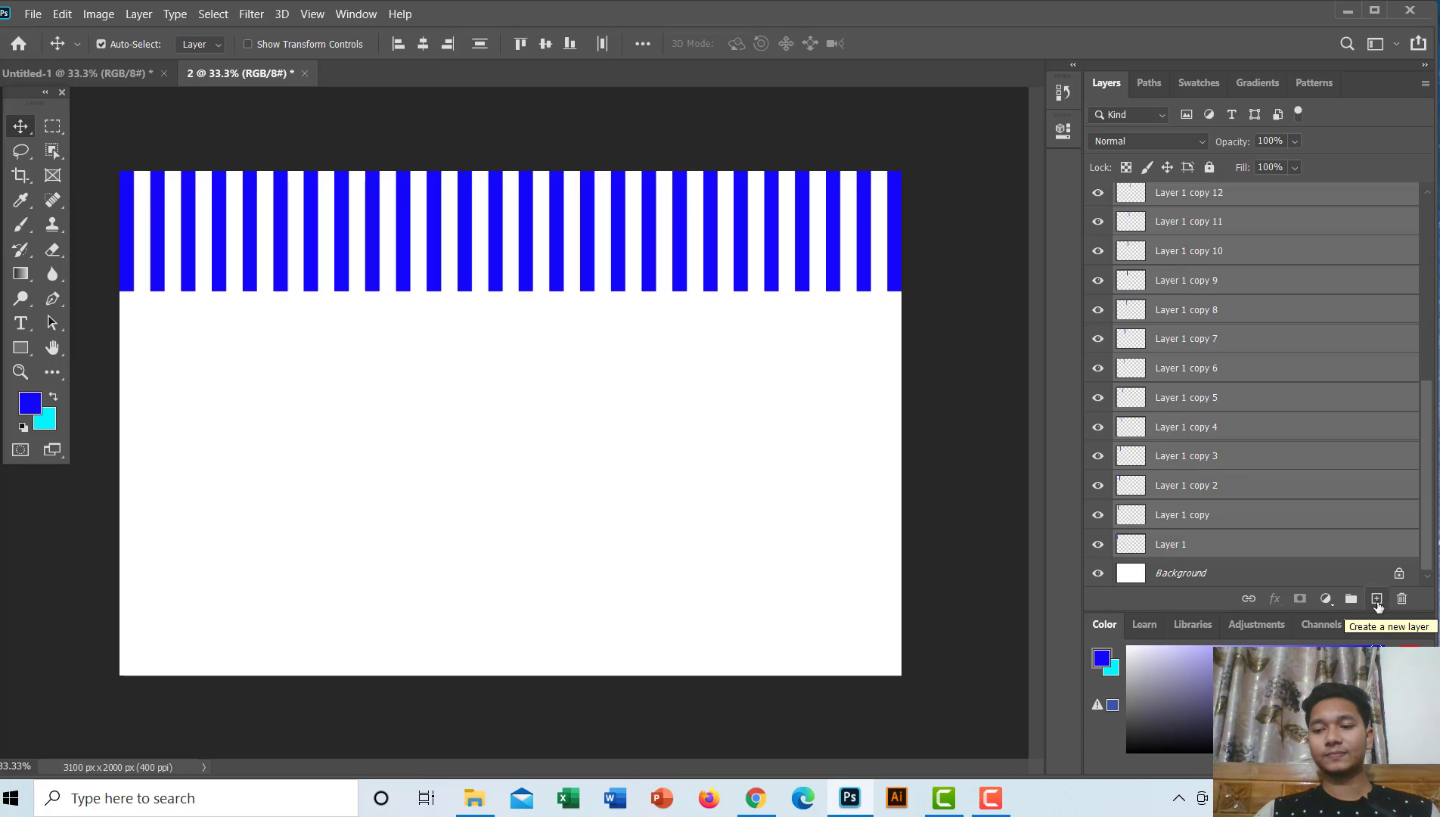
pyautogui.hotkey('ctrl', 'g')
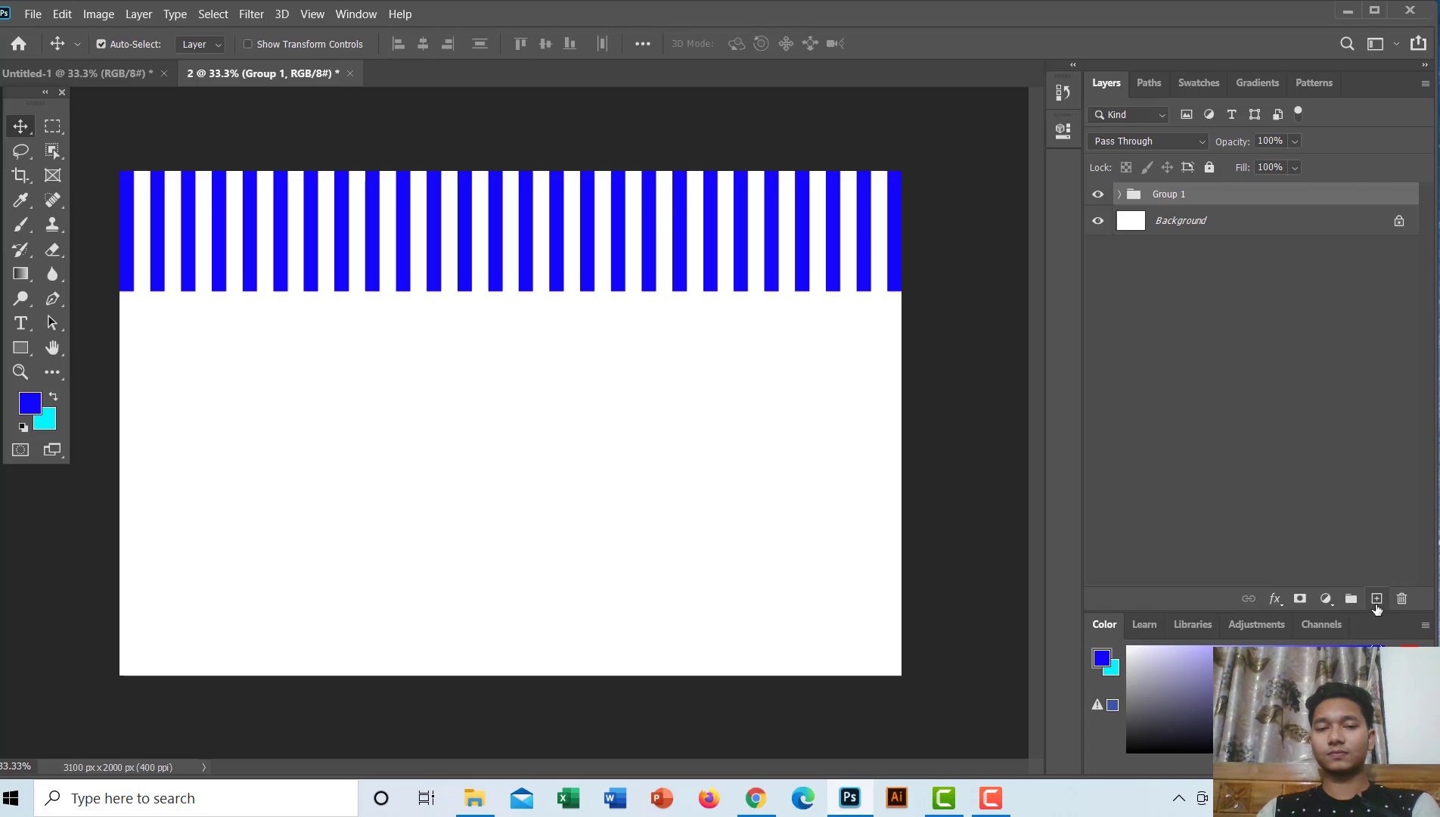
pyautogui.click(1376, 599)
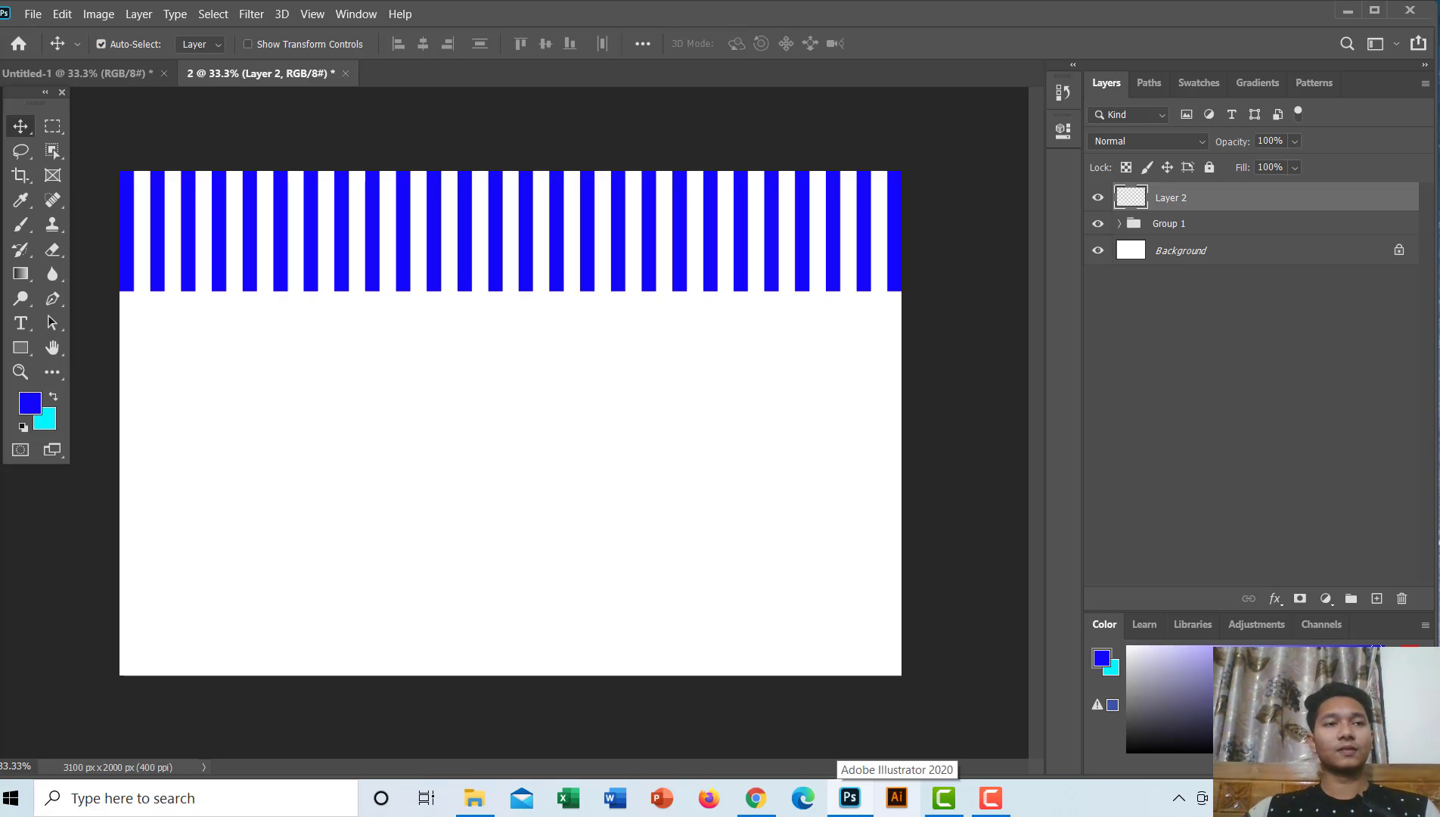
pyautogui.moveTo(850, 798)
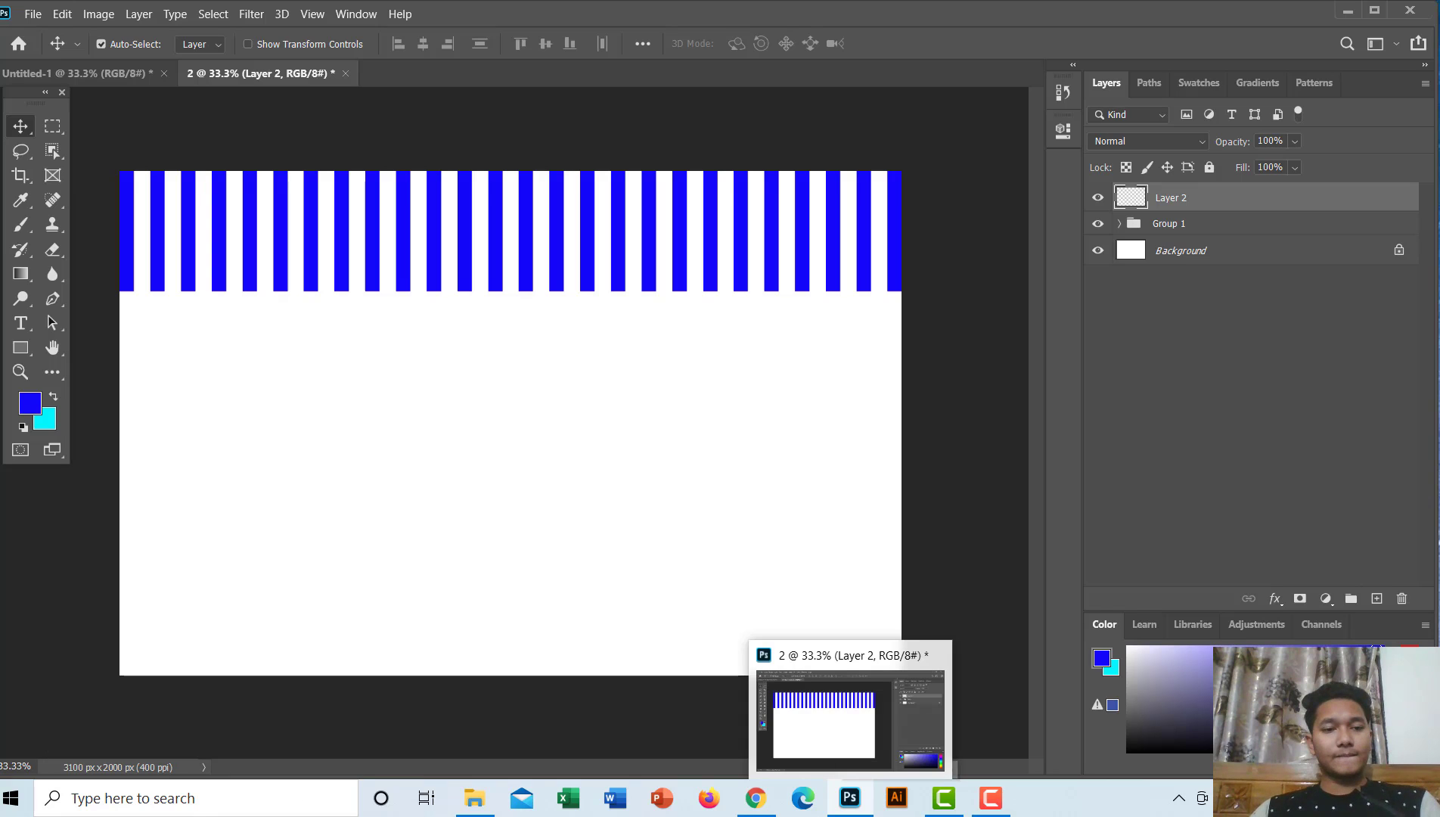
pyautogui.moveTo(105, 321)
pyautogui.mouseDown()
pyautogui.moveTo(129, 414)
pyautogui.moveTo(132, 530)
pyautogui.mouseUp()
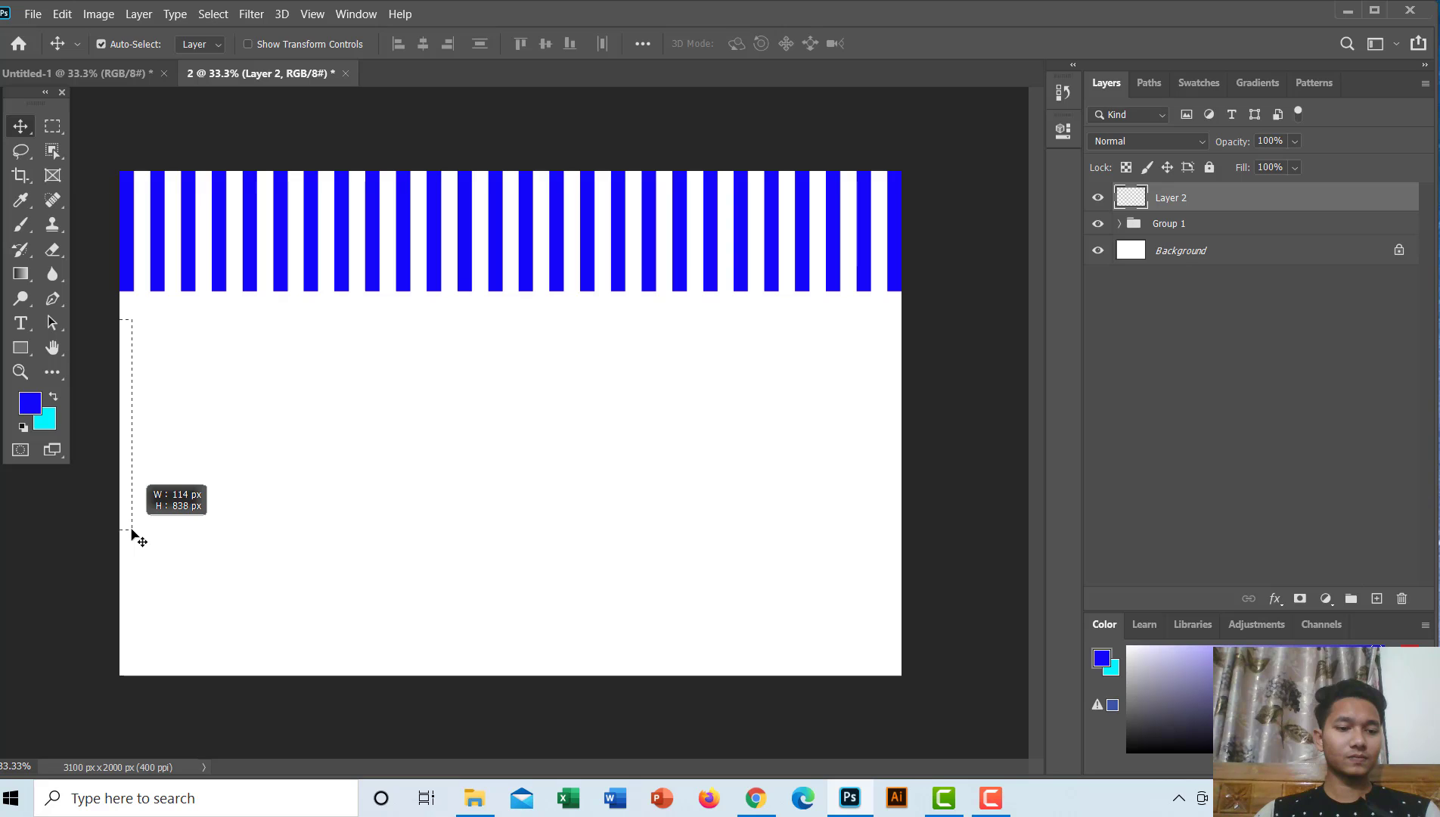
pyautogui.moveTo(132, 530); pyautogui.dragTo(135, 525)
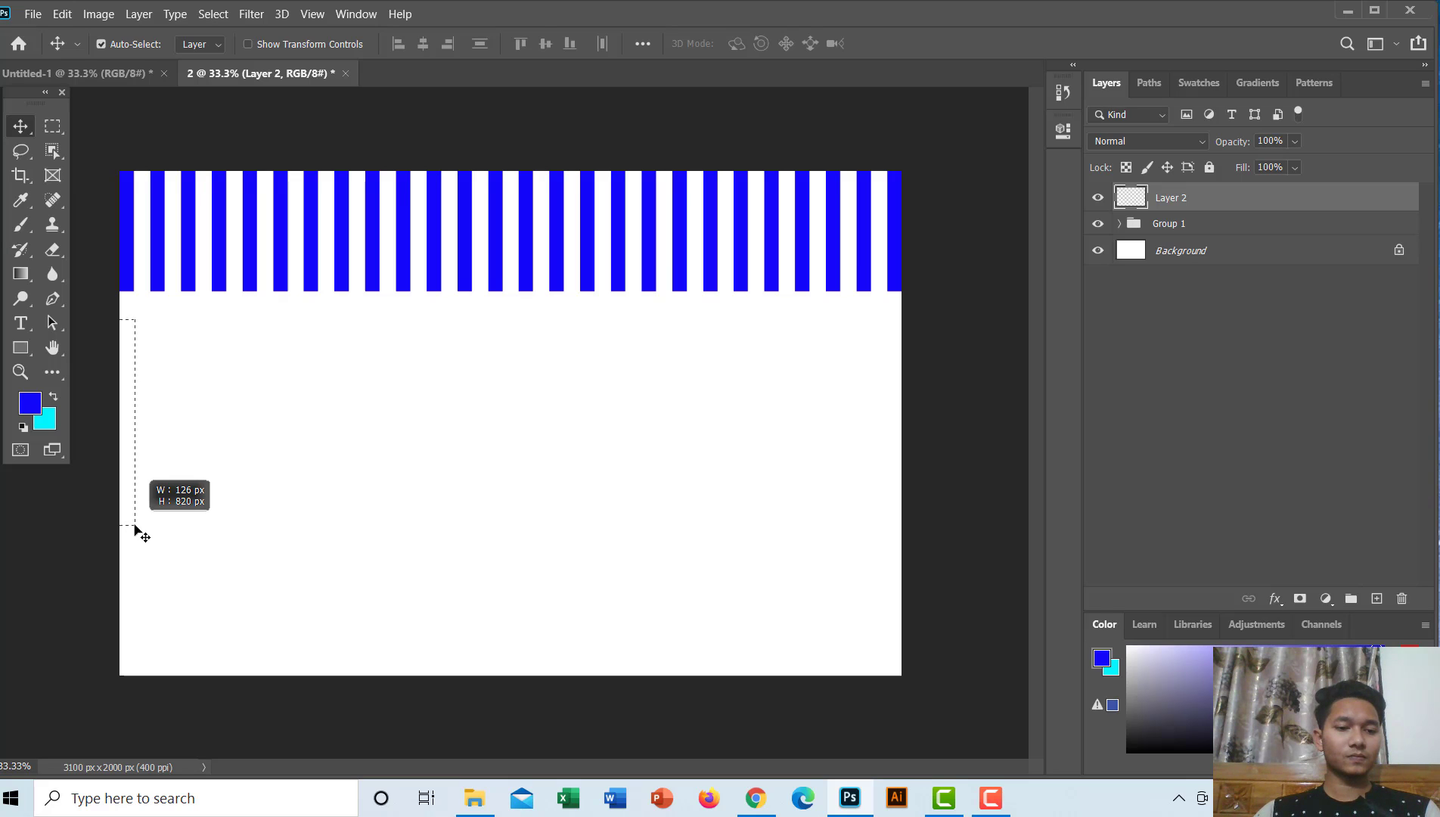
pyautogui.moveTo(135, 525); pyautogui.dragTo(135, 525)
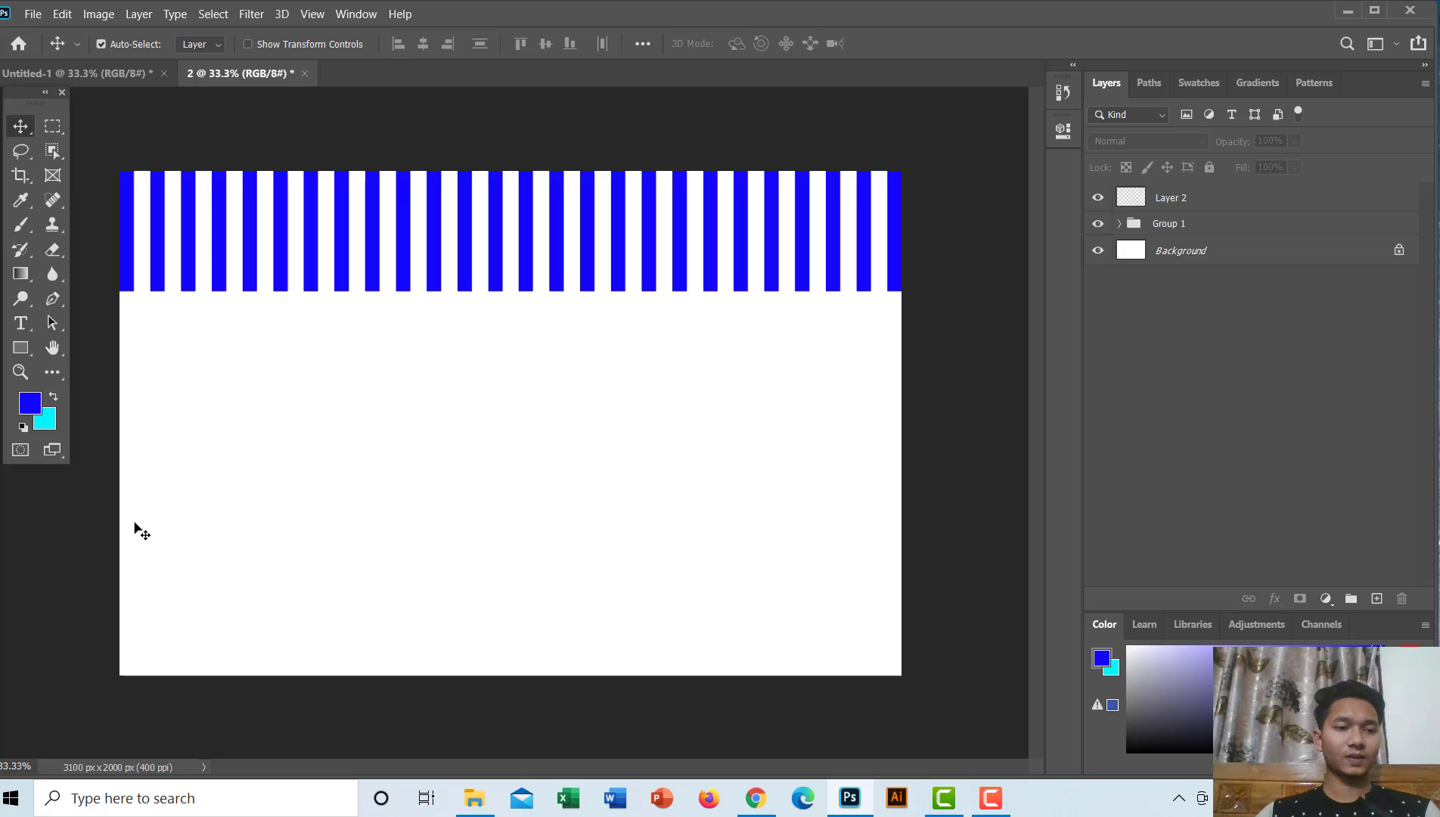
# Step: Fill a tall pink bar on Layer 2 at the left edge, just below the blue stripes
pyautogui.click(62, 127)
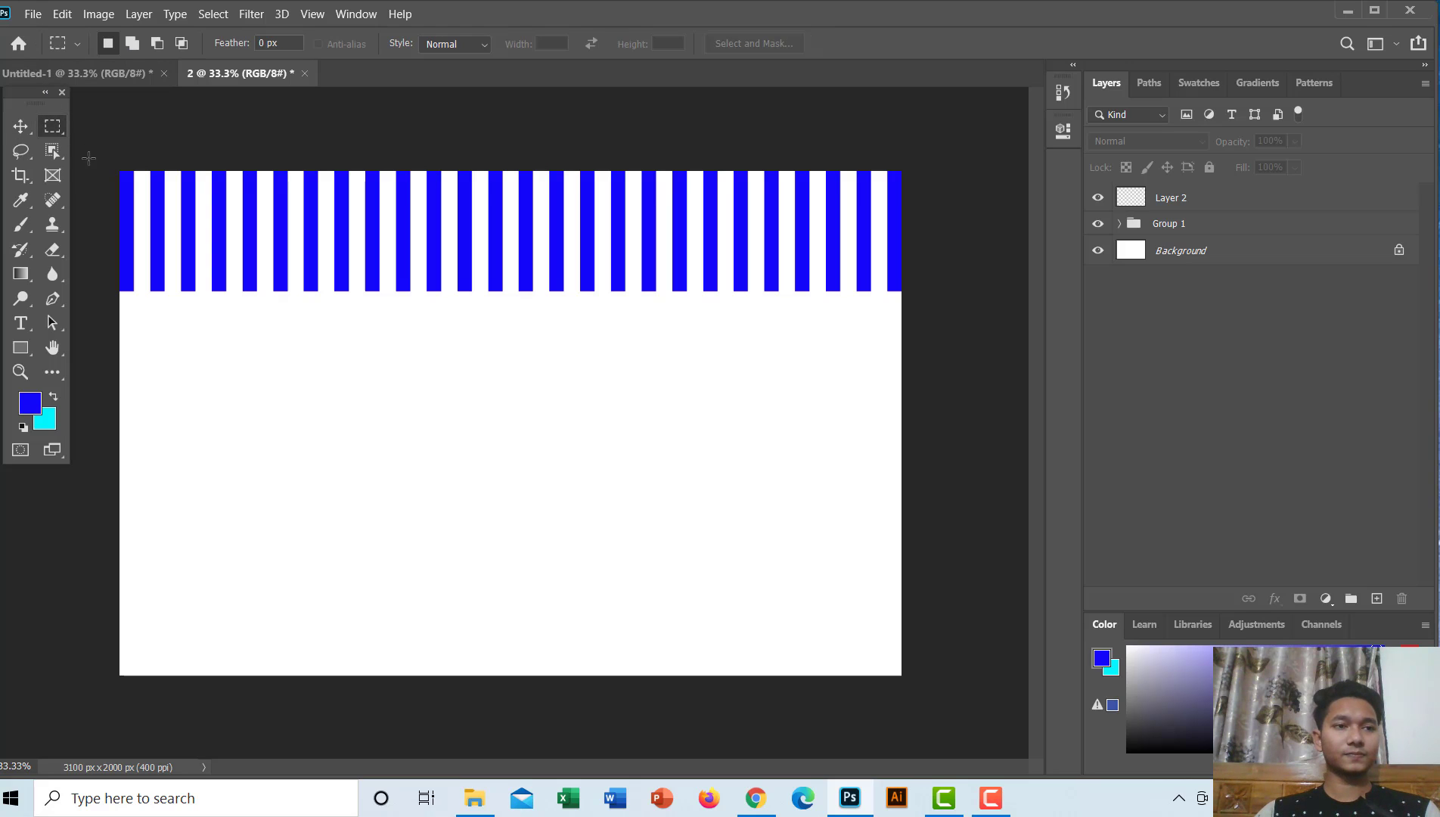
pyautogui.moveTo(111, 354); pyautogui.dragTo(137, 533)
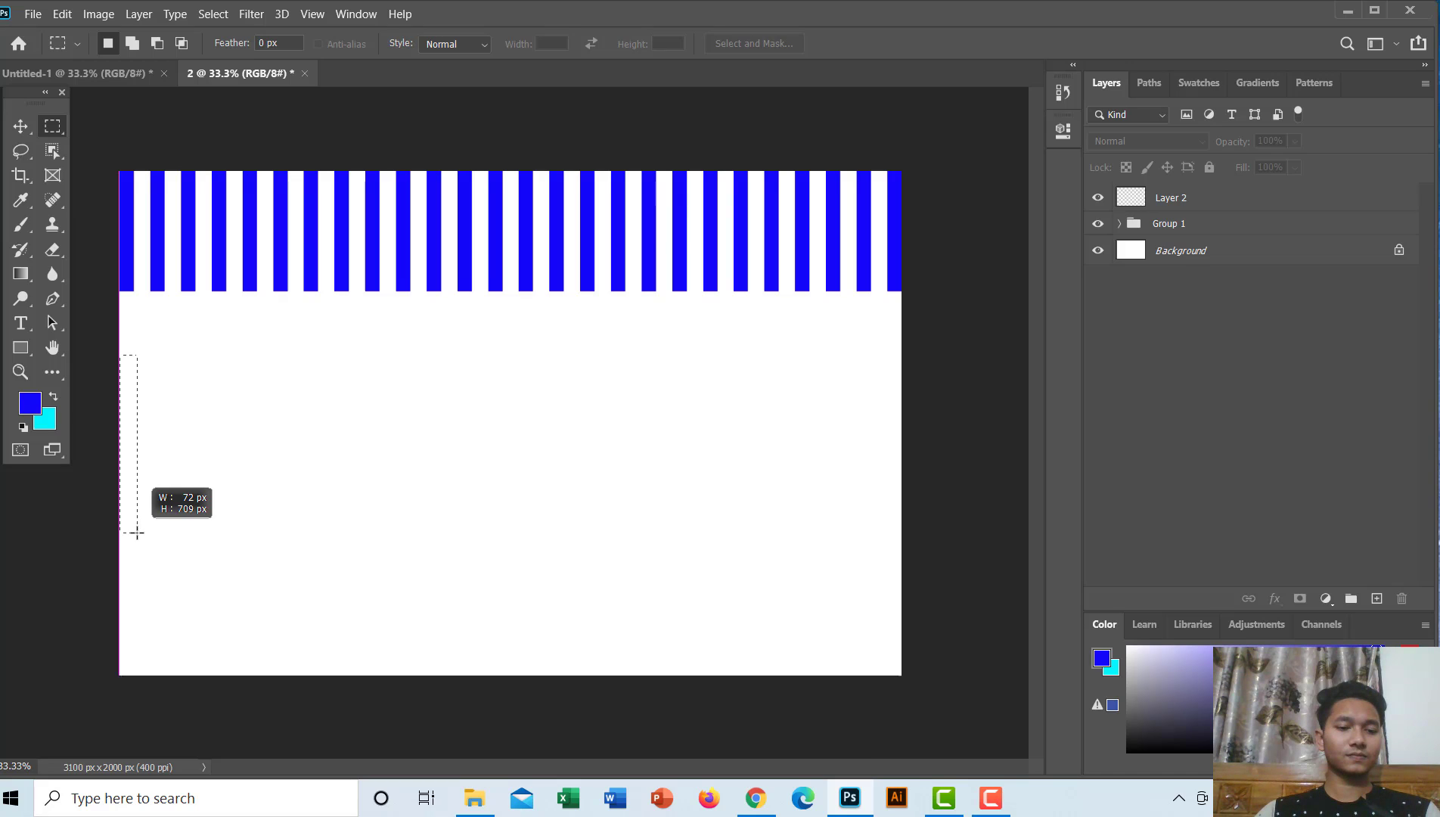
pyautogui.moveTo(137, 533)
pyautogui.mouseDown()
pyautogui.moveTo(128, 508)
pyautogui.moveTo(135, 519)
pyautogui.mouseUp()
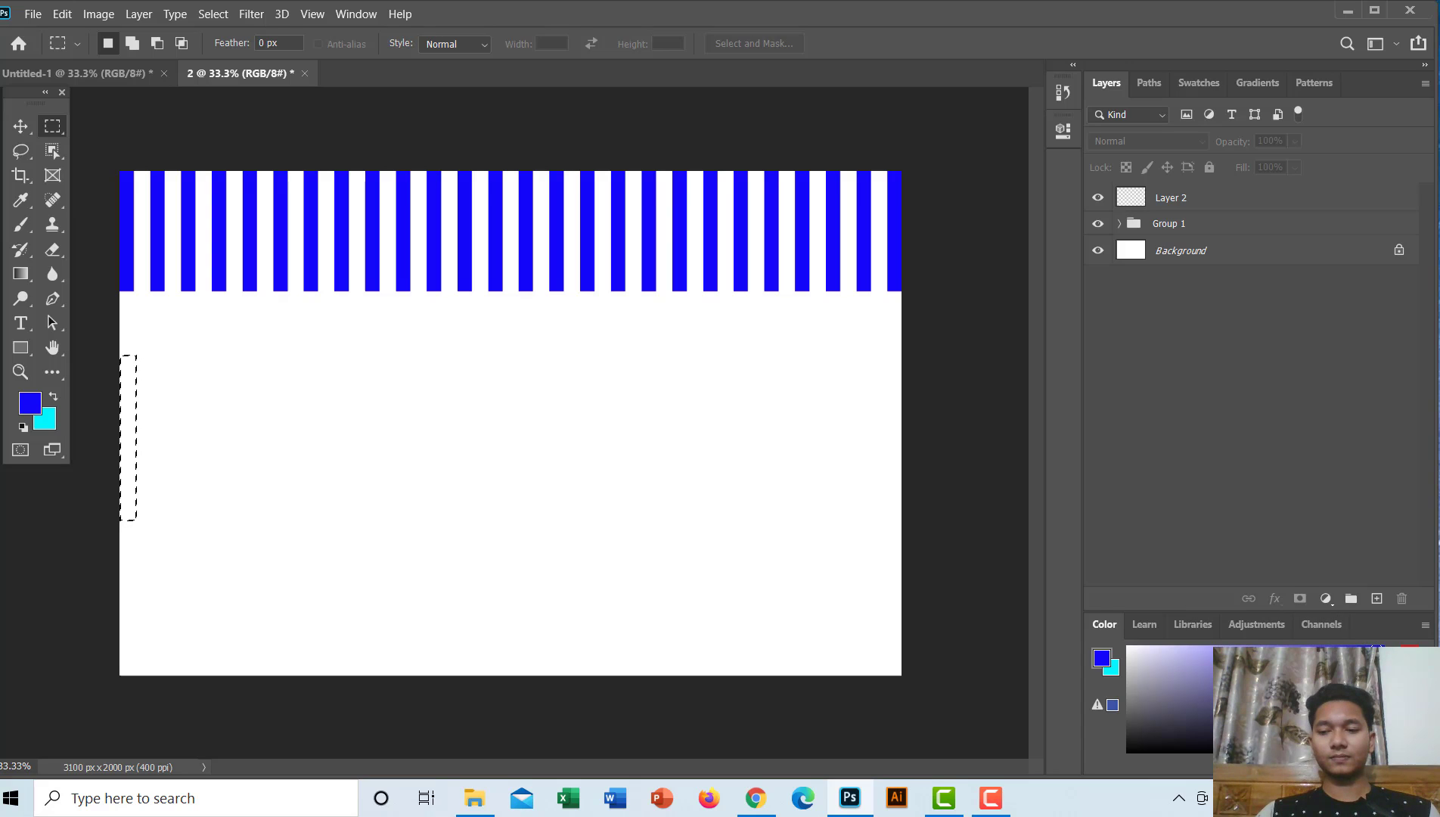
pyautogui.click(1375, 645)
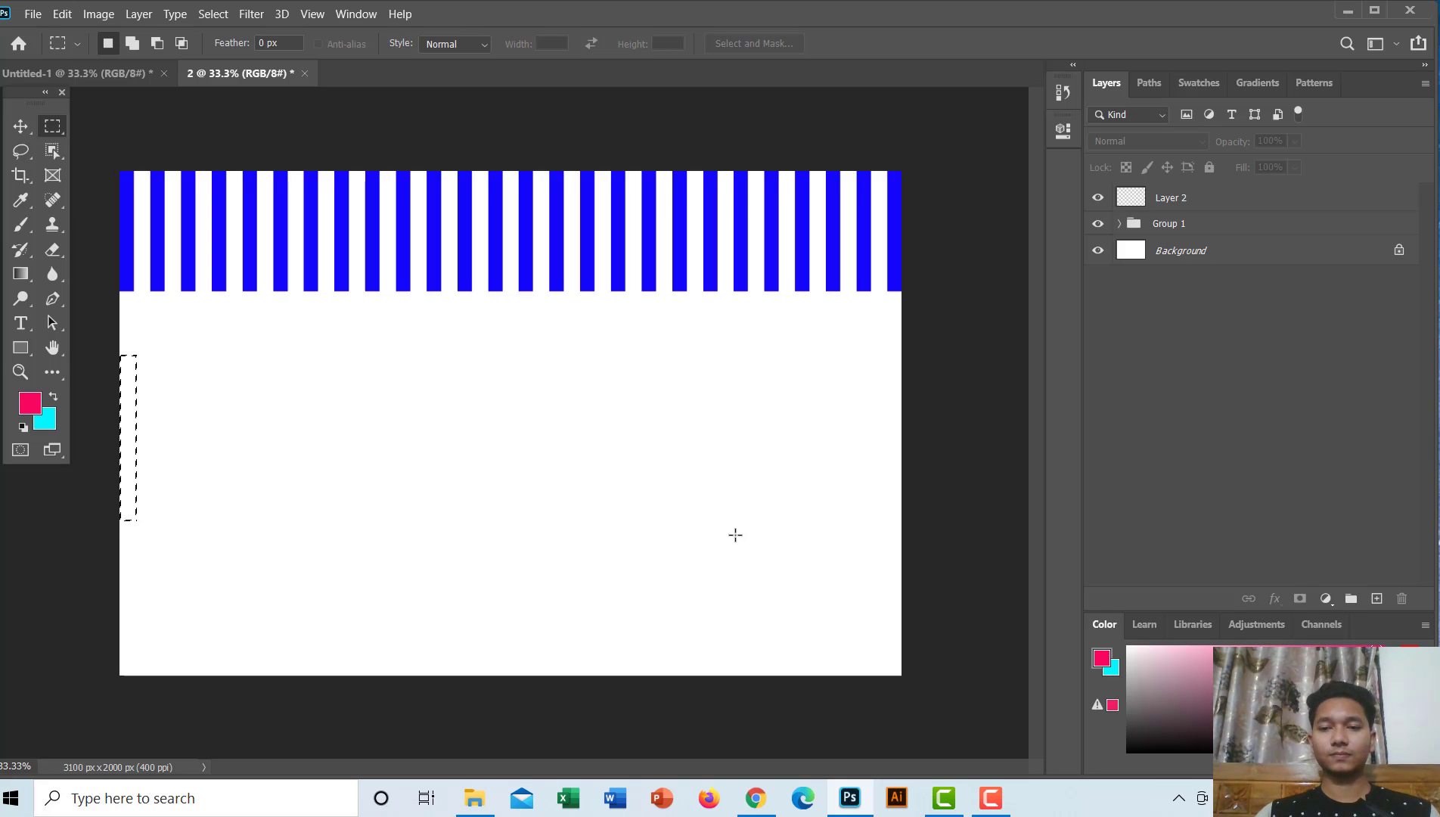
pyautogui.click(1122, 202)
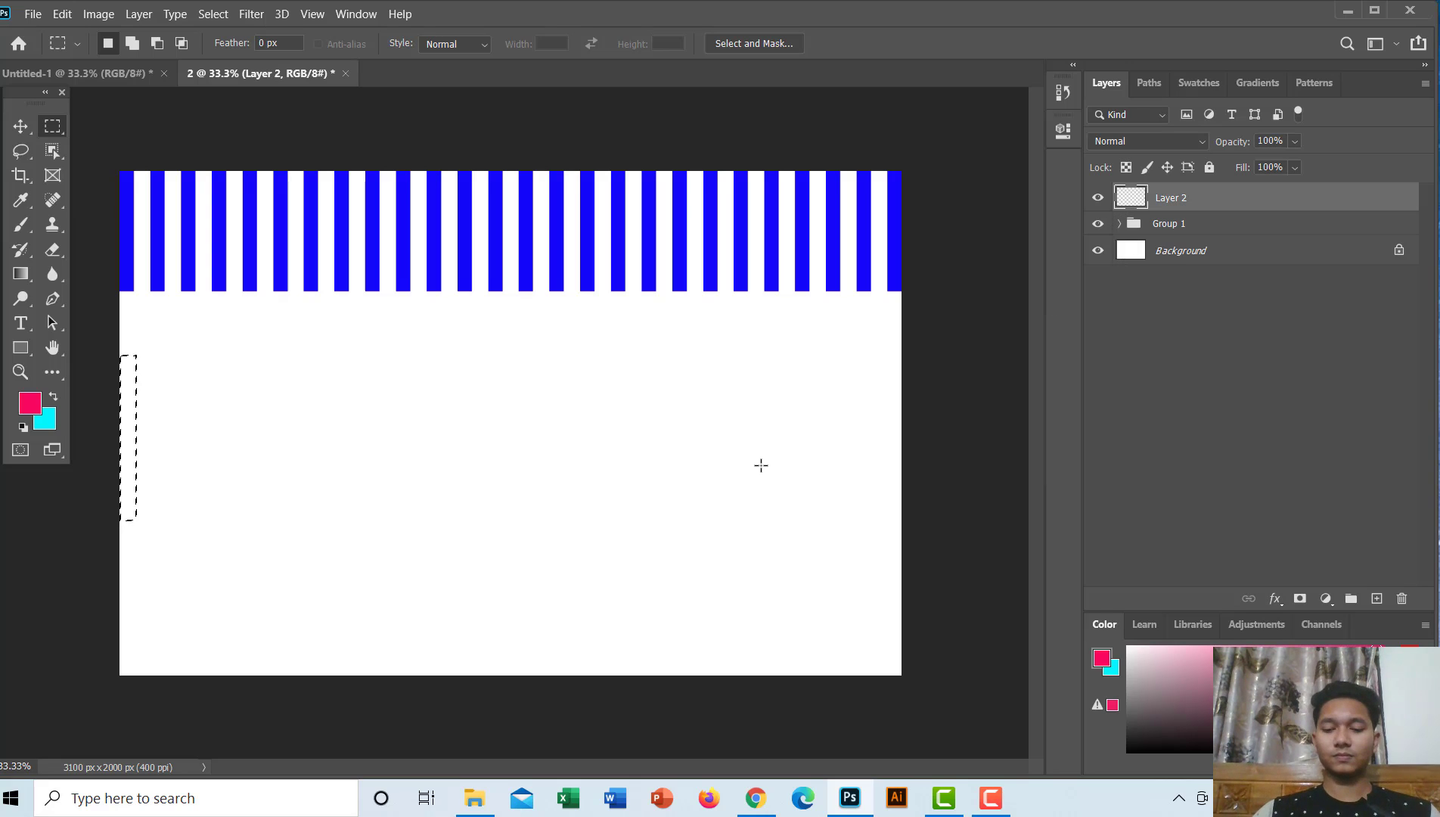
pyautogui.hotkey('alt', 'BackSpace')
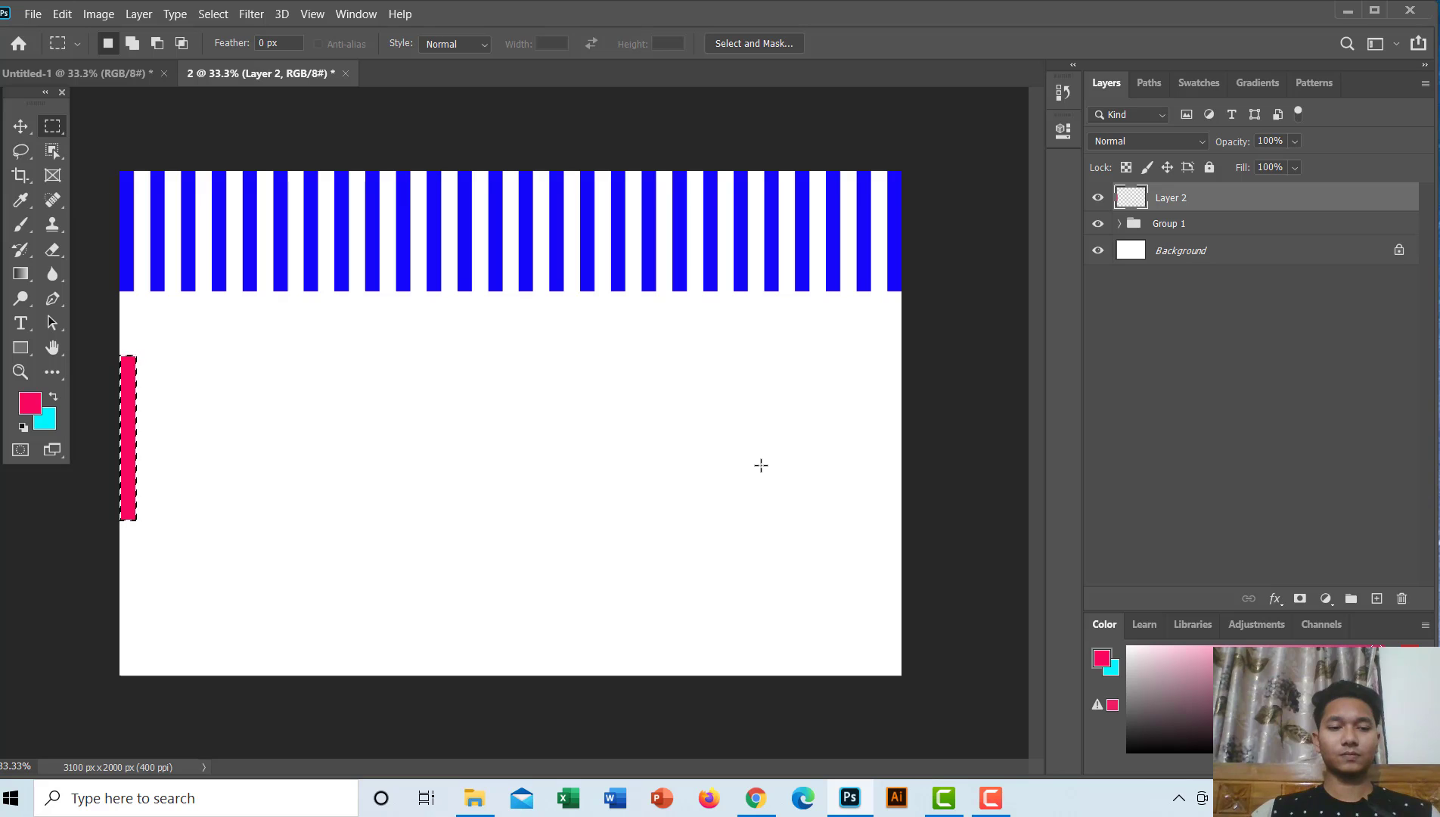
pyautogui.hotkey('ctrl', 'd')
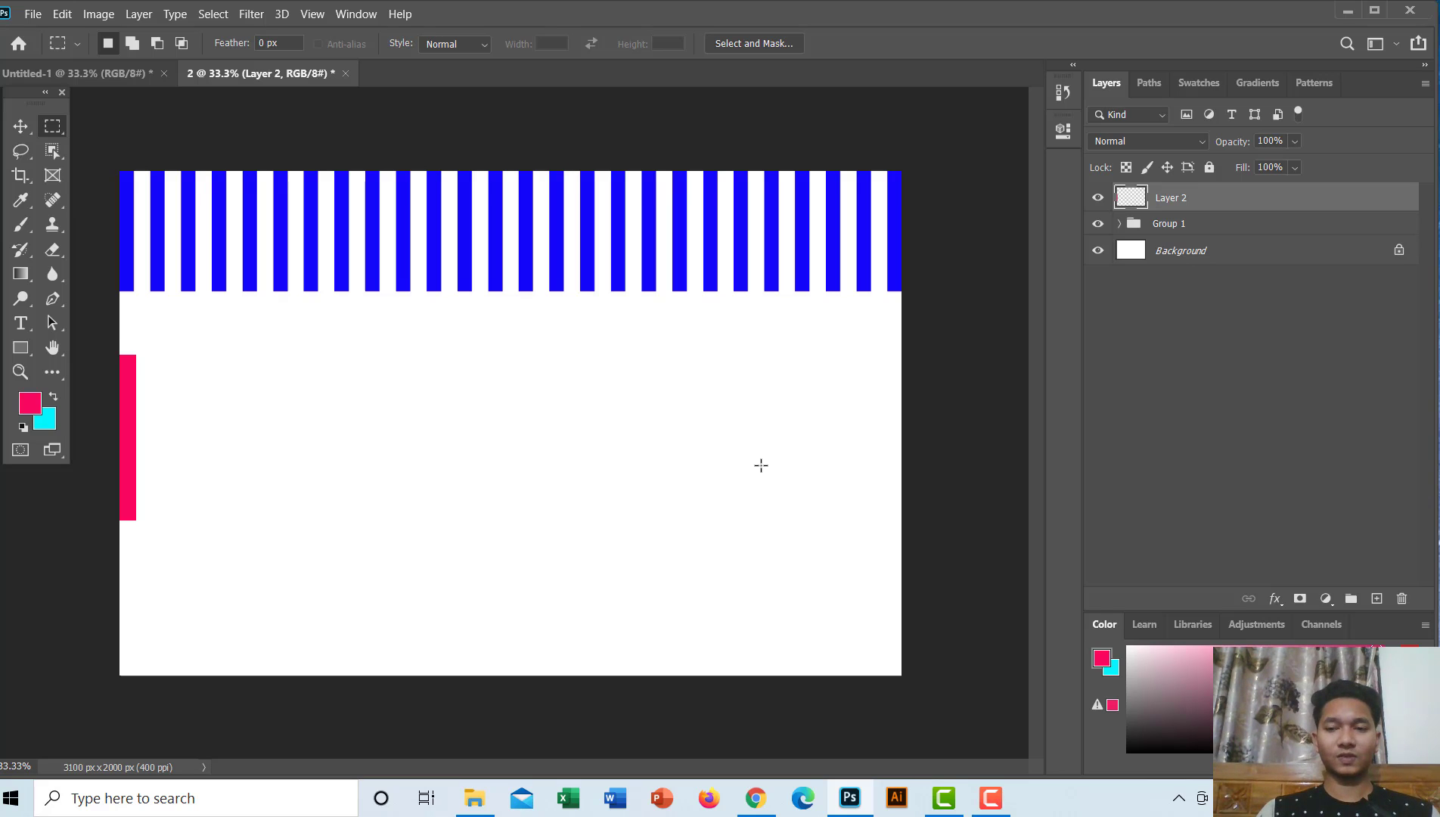
# Step: Duplicate the pink bar layer into 25 copies
pyautogui.hotkey('ctrl', 'j')
pyautogui.hotkey('ctrl', 'j')
pyautogui.hotkey('ctrl', 'j')
pyautogui.hotkey('ctrl', 'j')
pyautogui.hotkey('ctrl', 'j')
pyautogui.hotkey('ctrl', 'j')
pyautogui.hotkey('ctrl', 'j')
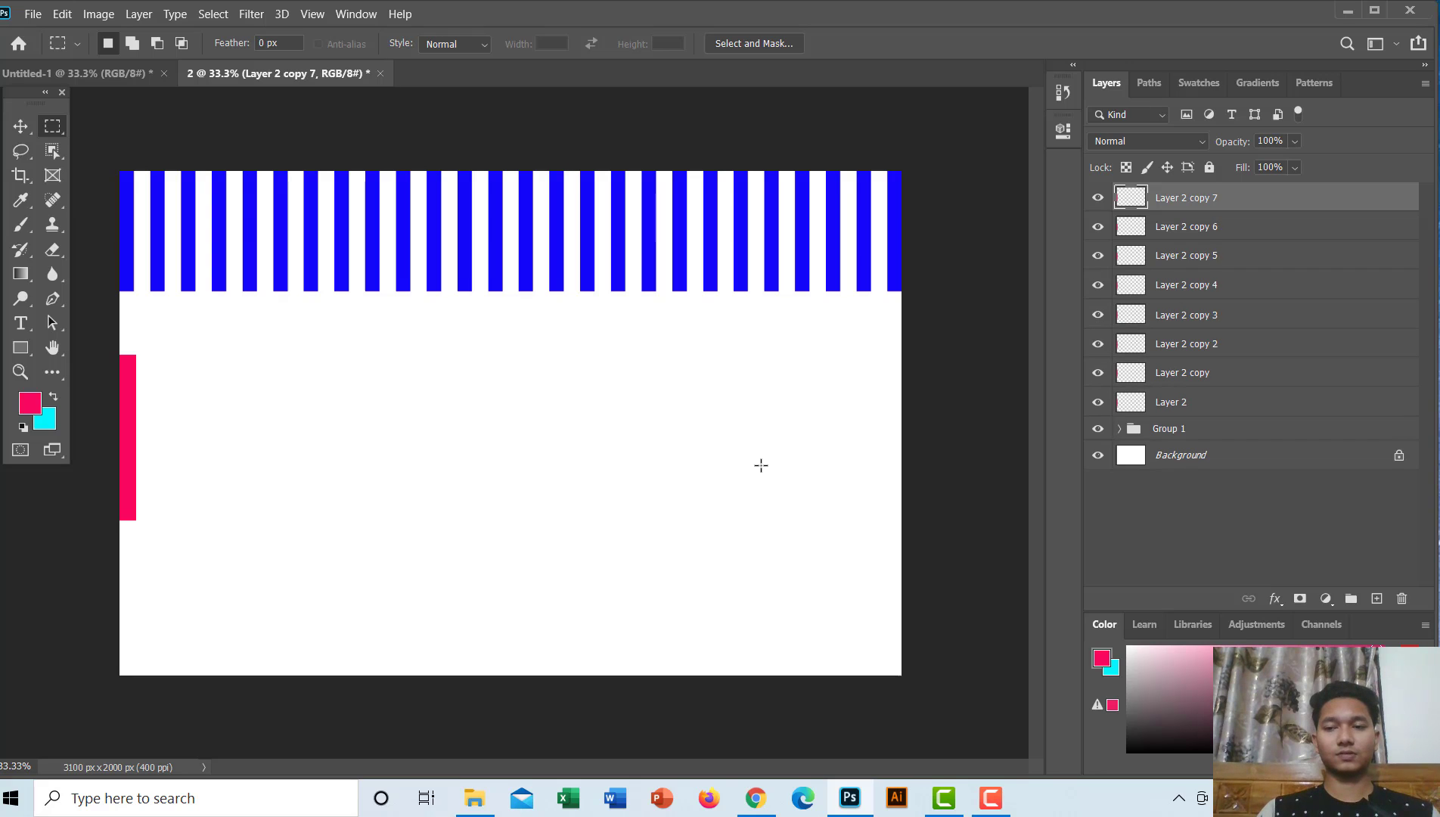
pyautogui.hotkey('ctrl', 'j')
pyautogui.hotkey('ctrl', 'j')
pyautogui.hotkey('ctrl', 'j')
pyautogui.hotkey('ctrl', 'j')
pyautogui.hotkey('ctrl', 'j')
pyautogui.hotkey('ctrl', 'j')
pyautogui.hotkey('ctrl', 'j')
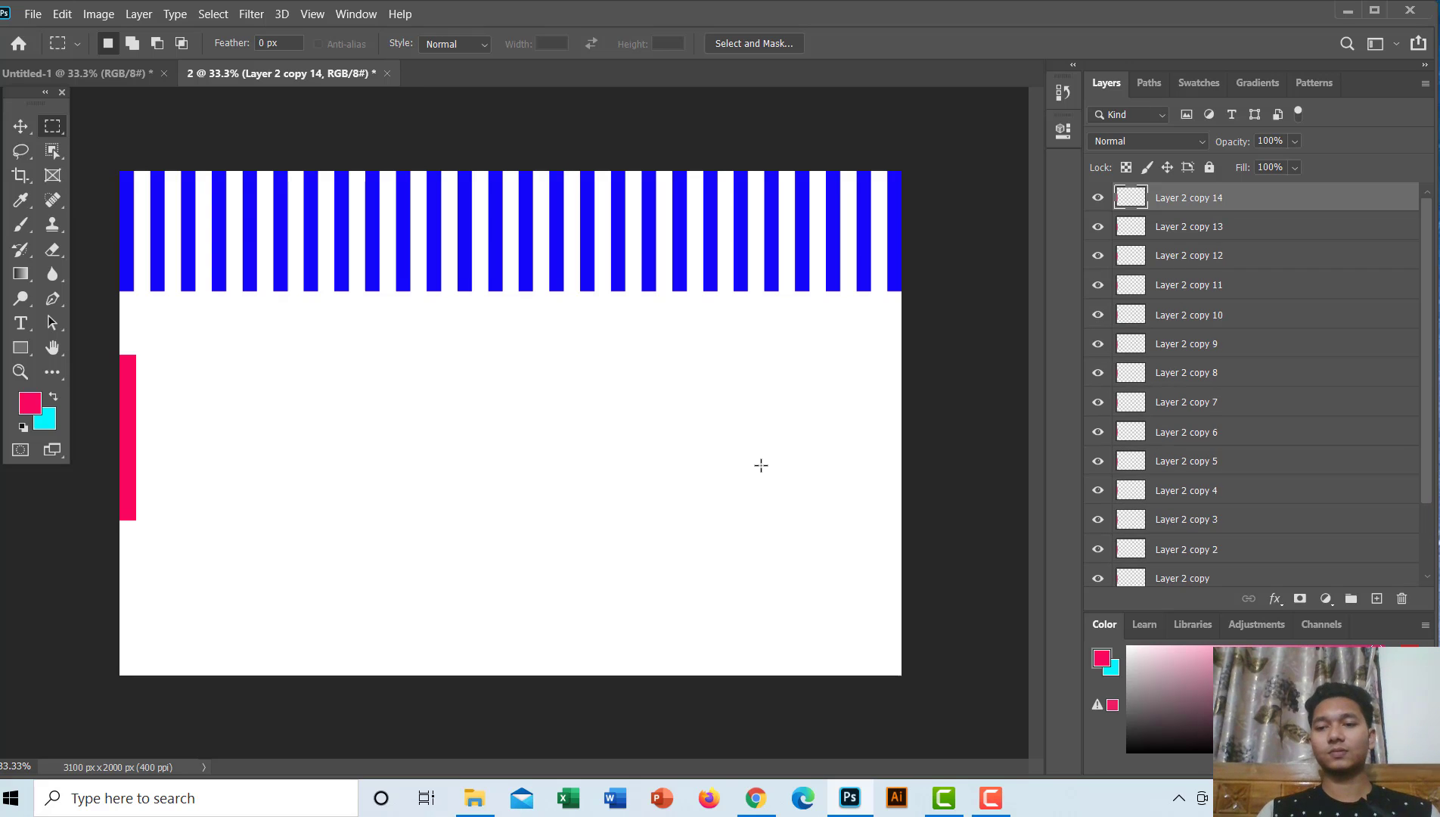
pyautogui.hotkey('ctrl', 'j')
pyautogui.hotkey('ctrl', 'j')
pyautogui.hotkey('ctrl', 'j')
pyautogui.hotkey('ctrl', 'j')
pyautogui.hotkey('ctrl', 'j')
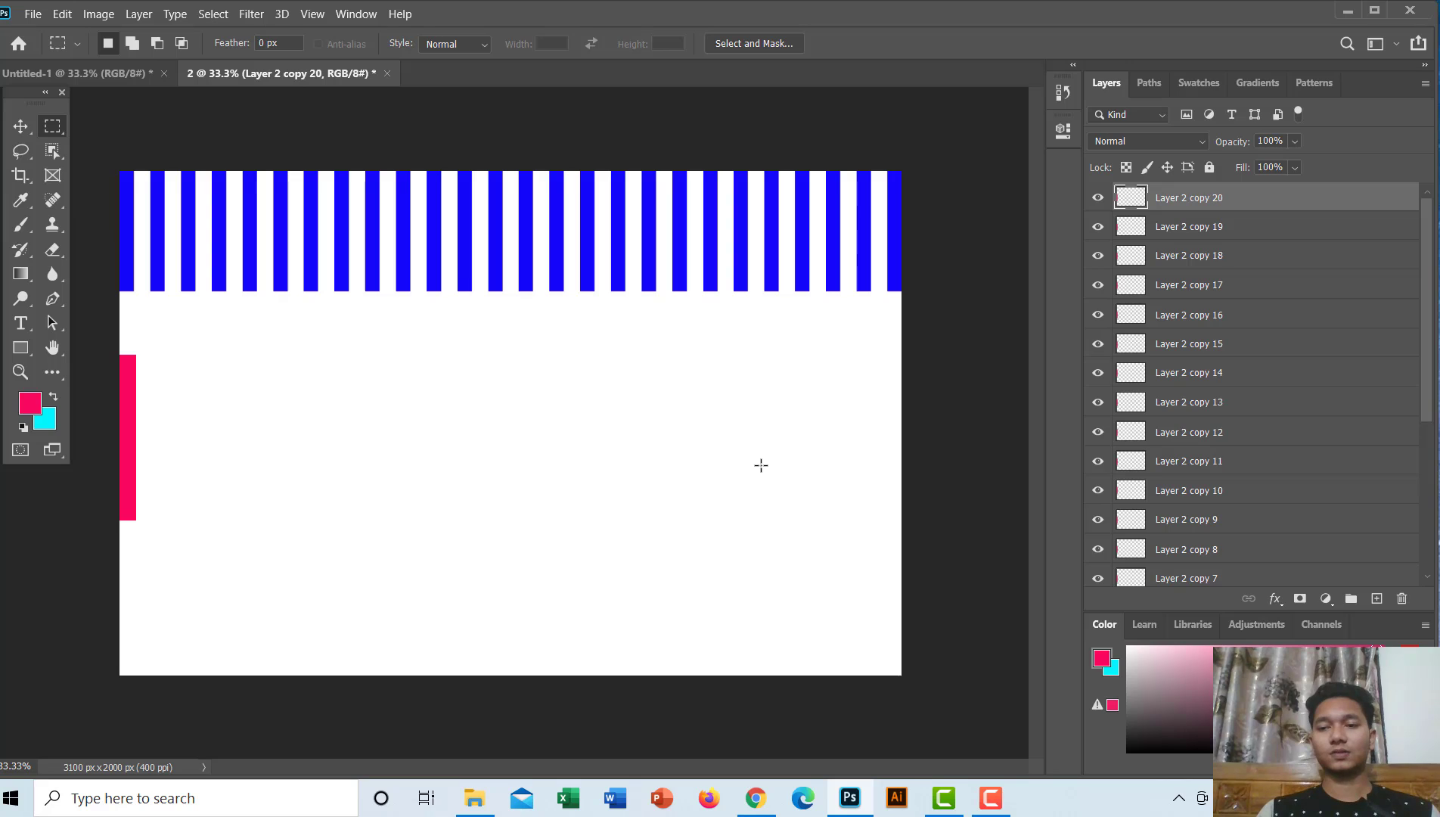
pyautogui.hotkey('ctrl', 'j')
pyautogui.hotkey('ctrl', 'j')
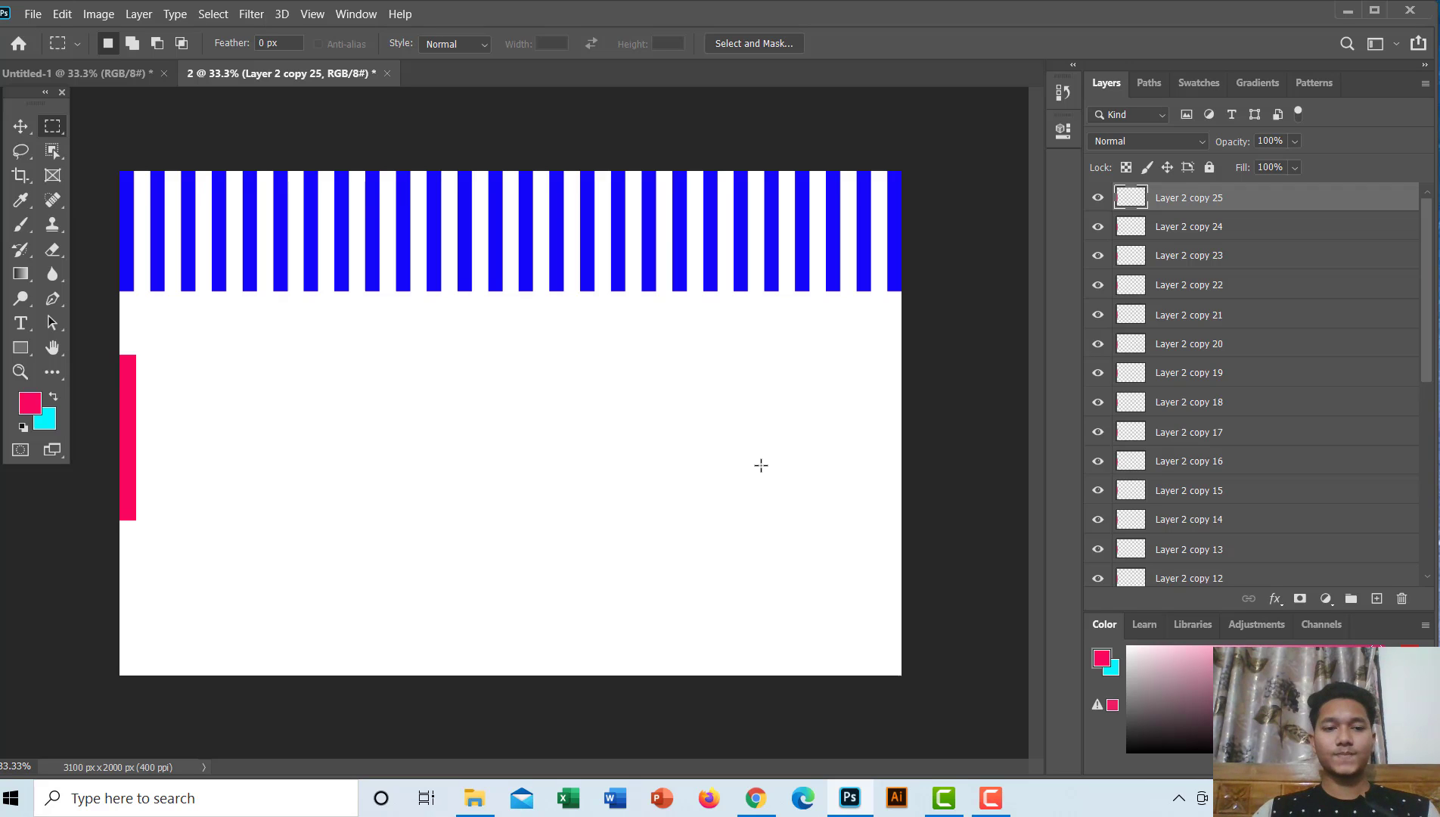
# Step: Move the topmost pink bar copy to the canvas's right edge
pyautogui.click(22, 128)
pyautogui.moveTo(128, 424)
pyautogui.mouseDown()
pyautogui.moveTo(764, 447)
pyautogui.moveTo(893, 433)
pyautogui.mouseUp()
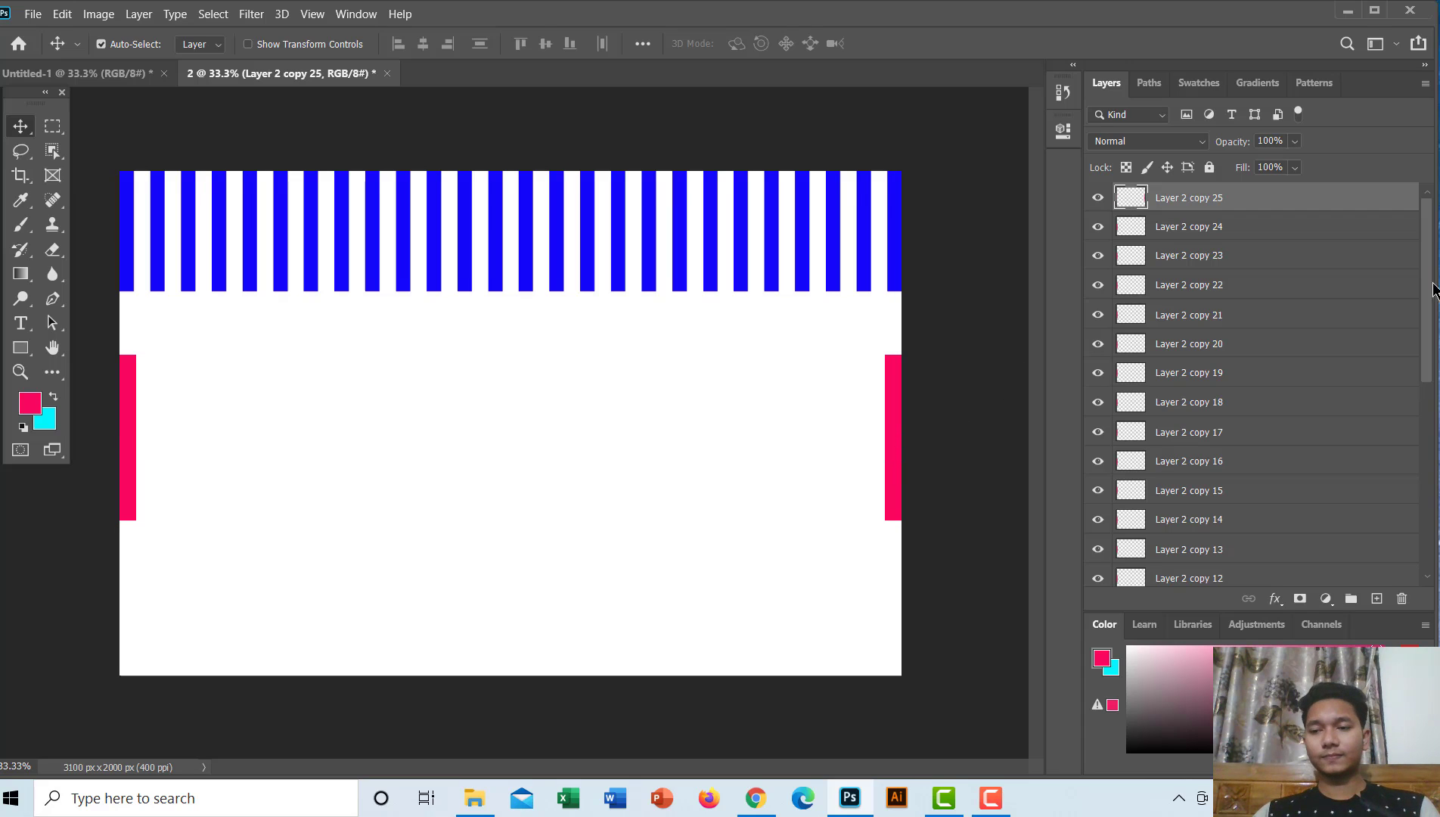
pyautogui.moveTo(1434, 290); pyautogui.dragTo(1435, 477)
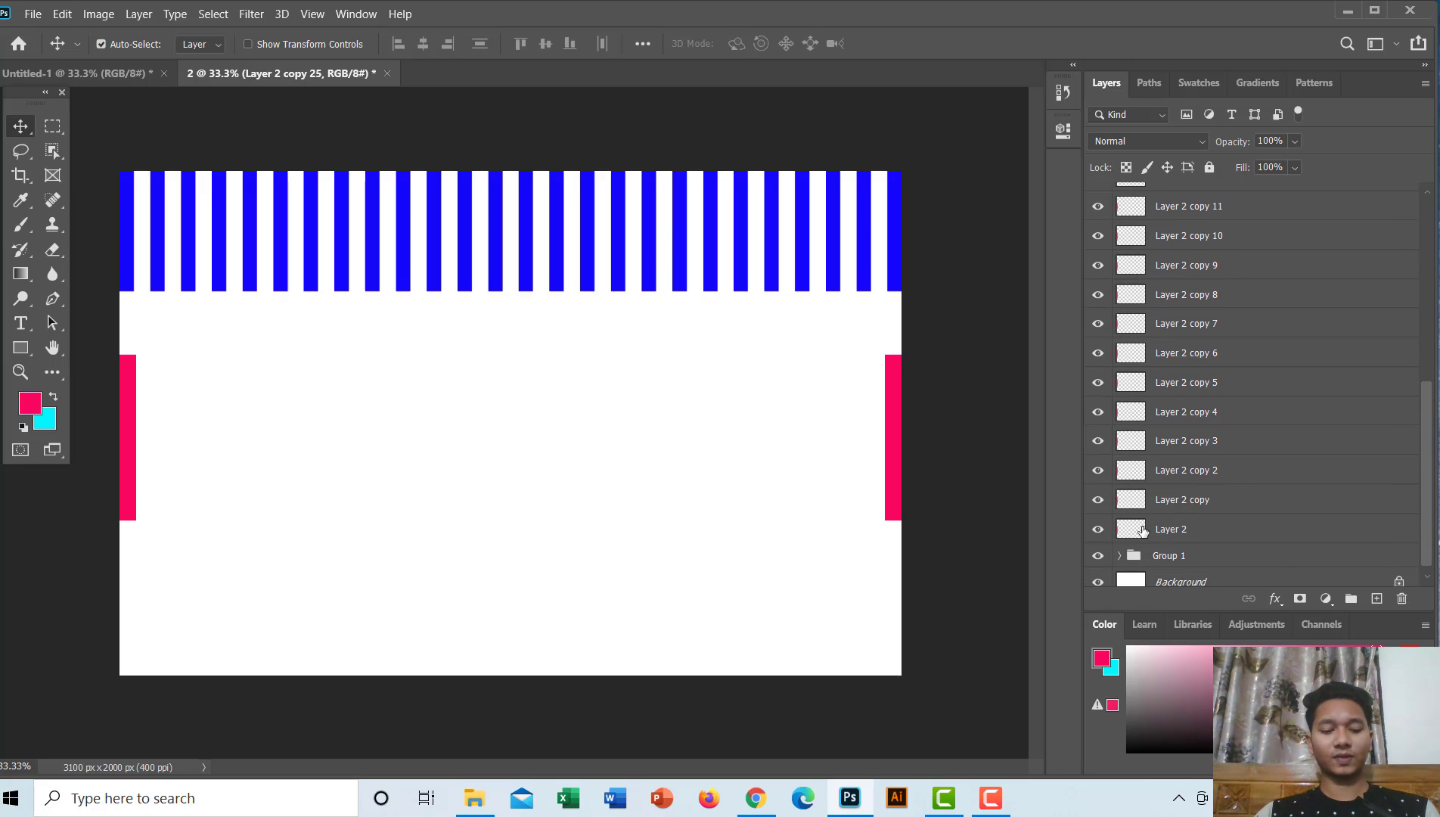
# Step: Distribute all pink bar layers evenly across the canvas and group them as Group 2
pyautogui.keyDown('shift'); pyautogui.click(1143, 531); pyautogui.keyUp('shift')
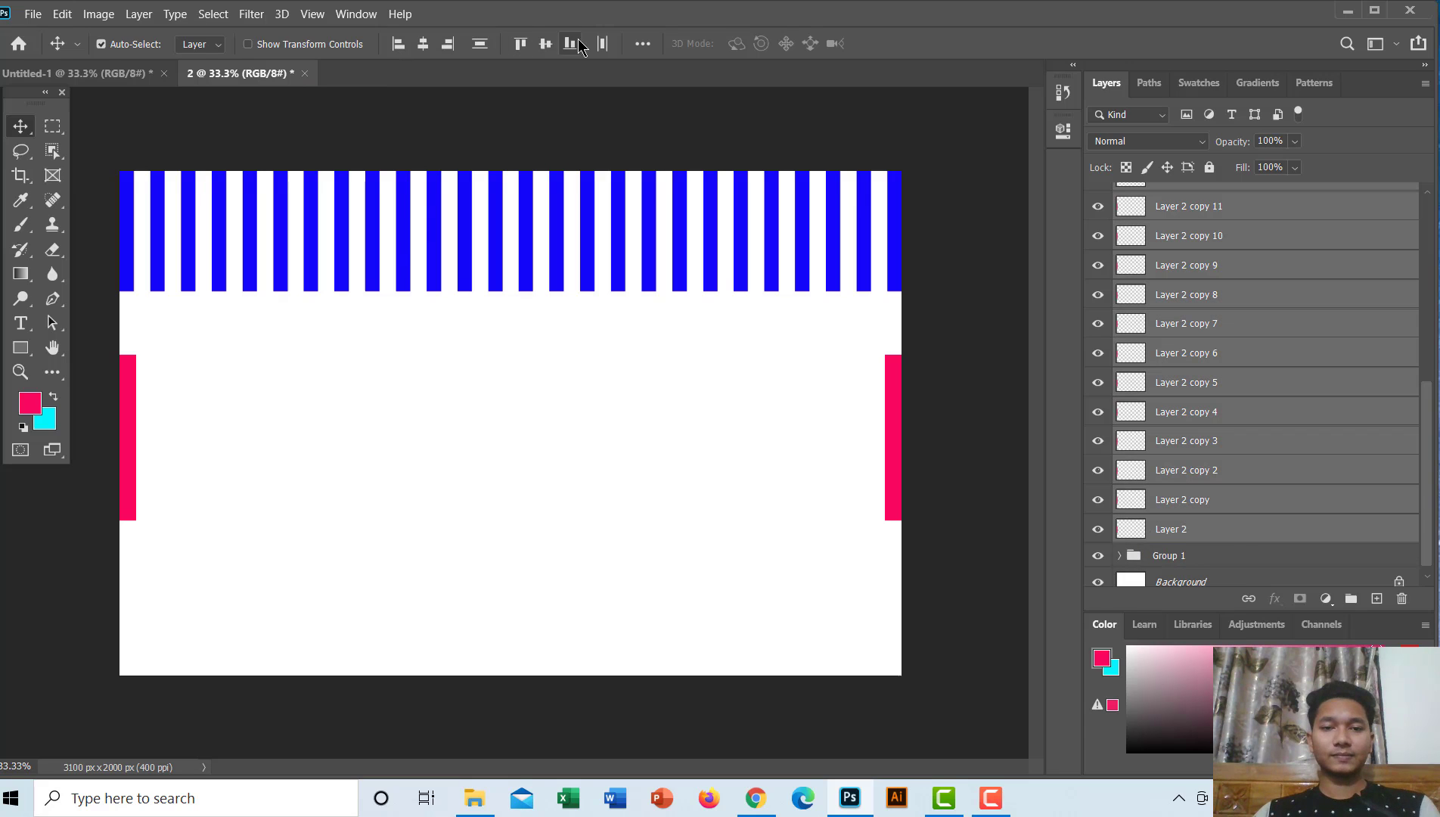
pyautogui.click(603, 44)
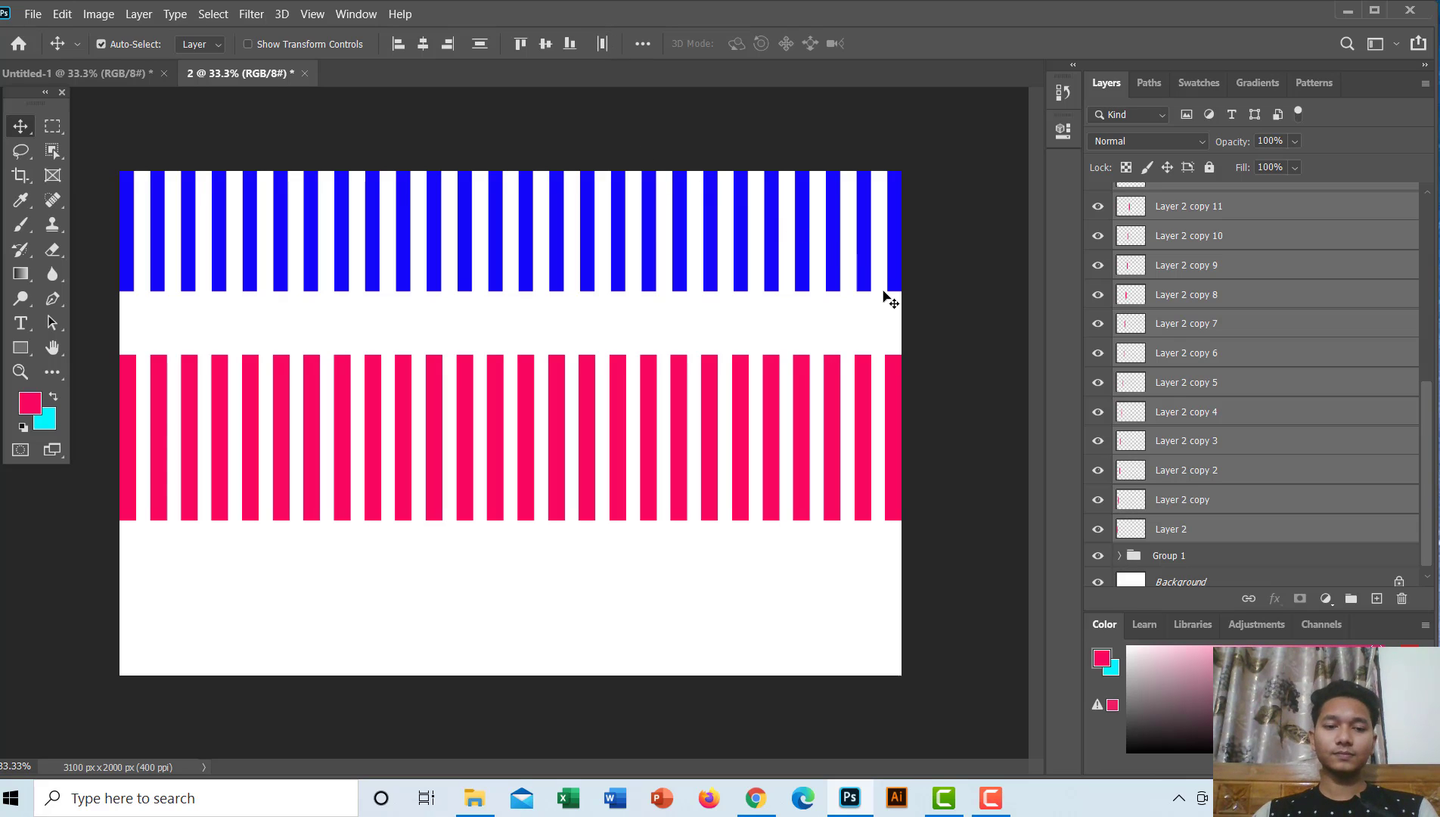
pyautogui.click(1351, 603)
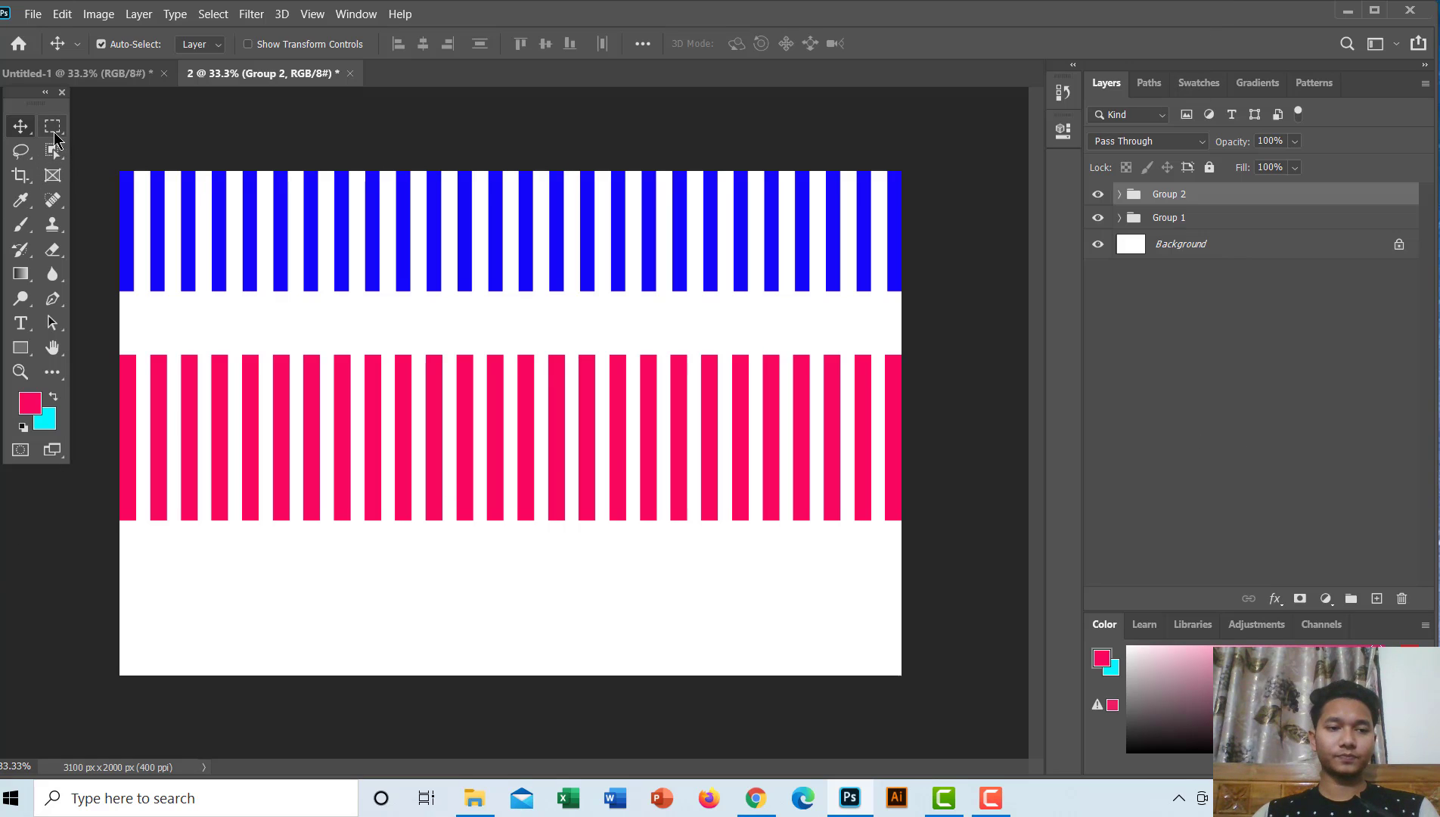
pyautogui.click(52, 125)
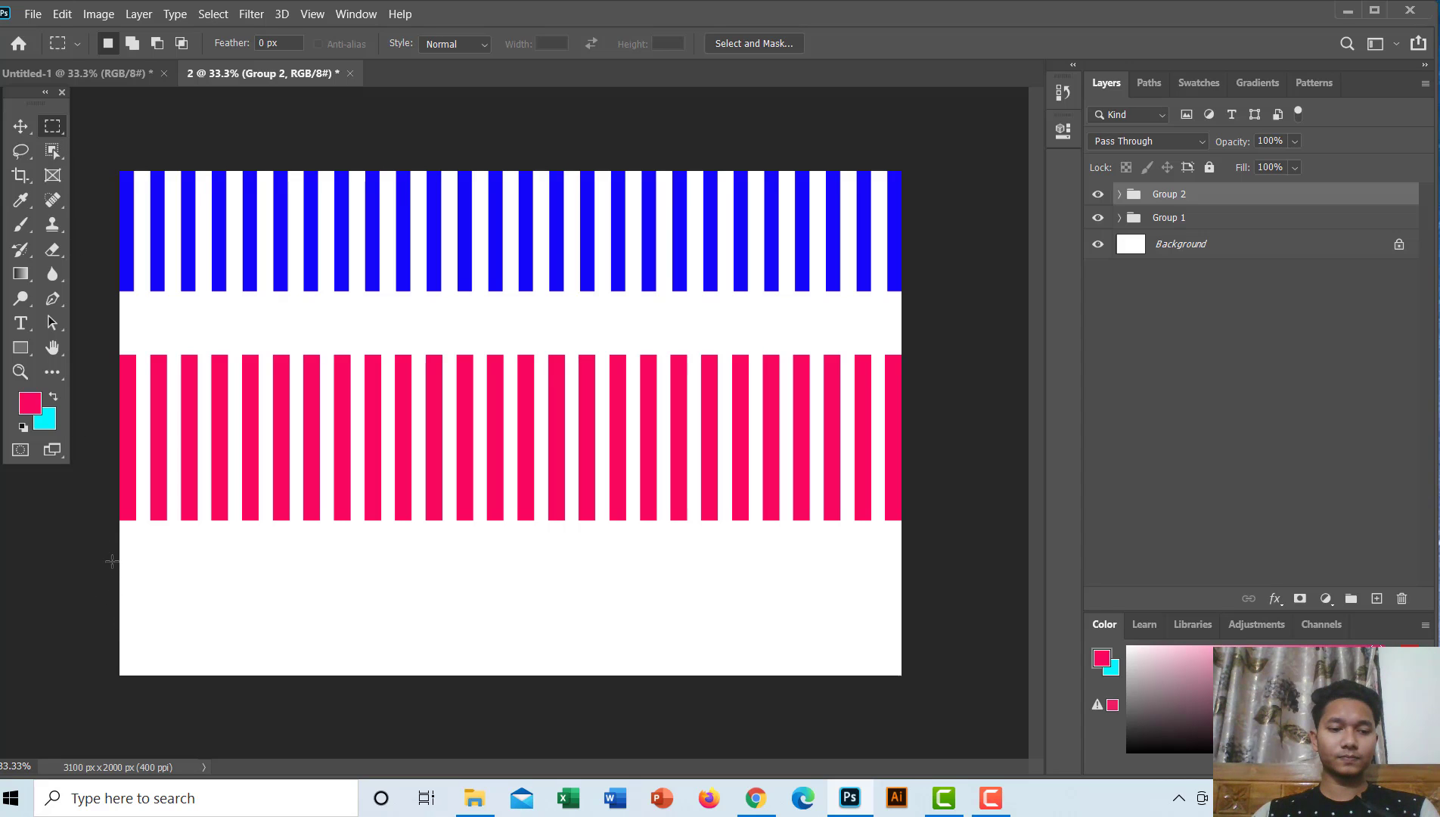
# Step: Select a thin bottom-left strip, set the foreground to black, and add an empty Layer 3
pyautogui.moveTo(112, 561); pyautogui.dragTo(133, 681)
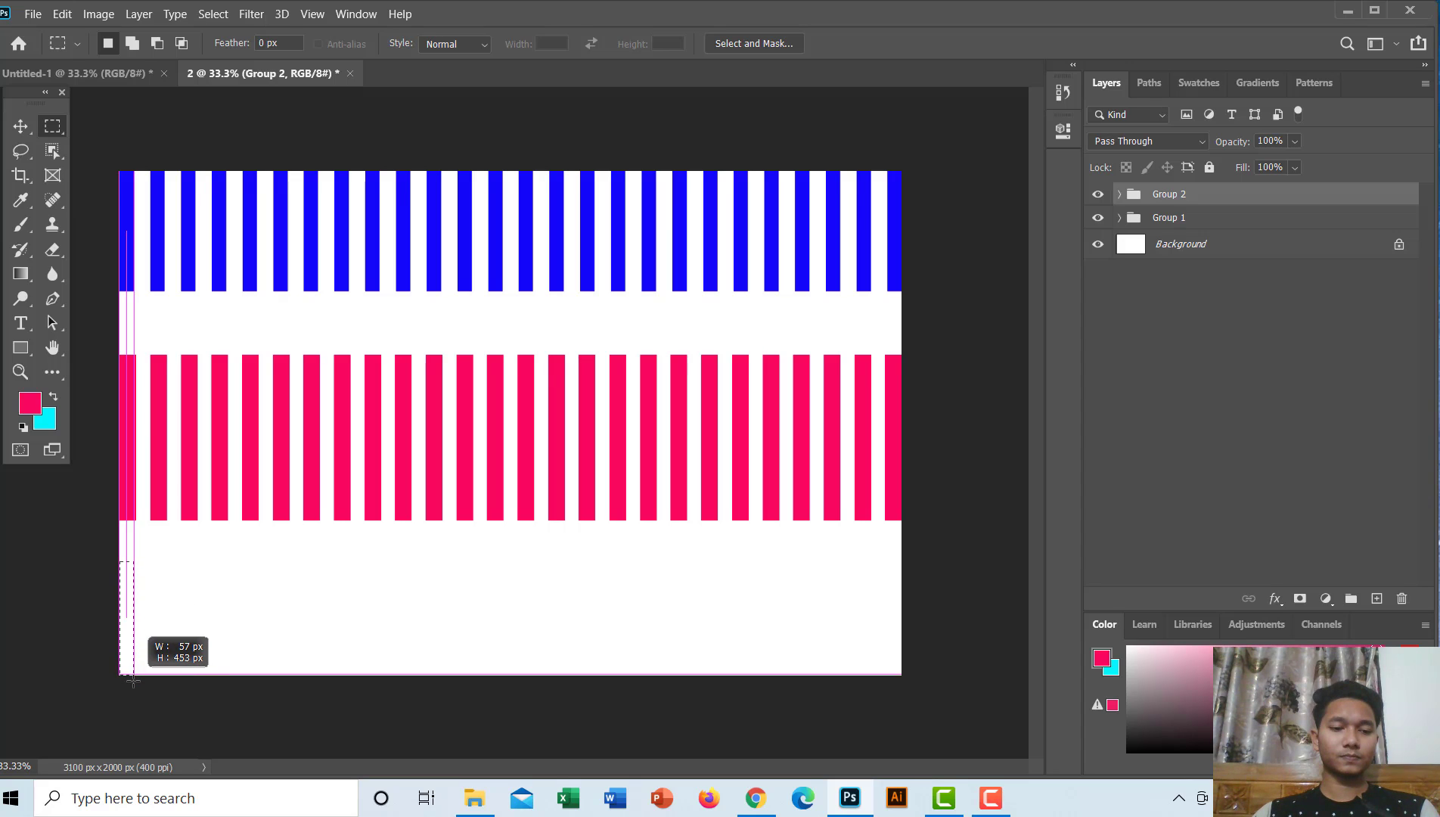
pyautogui.moveTo(133, 680); pyautogui.dragTo(133, 681)
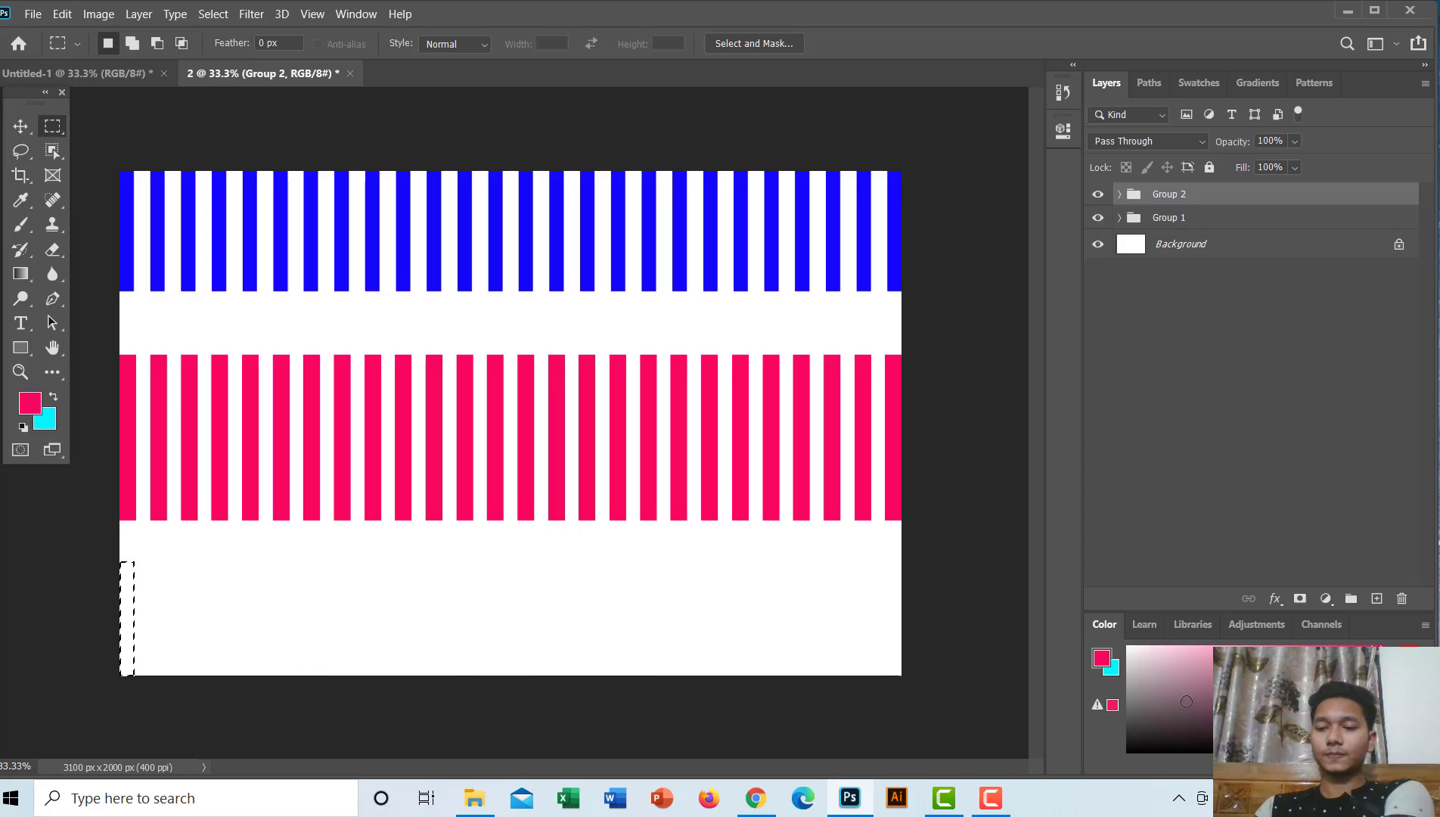
pyautogui.click(1153, 745)
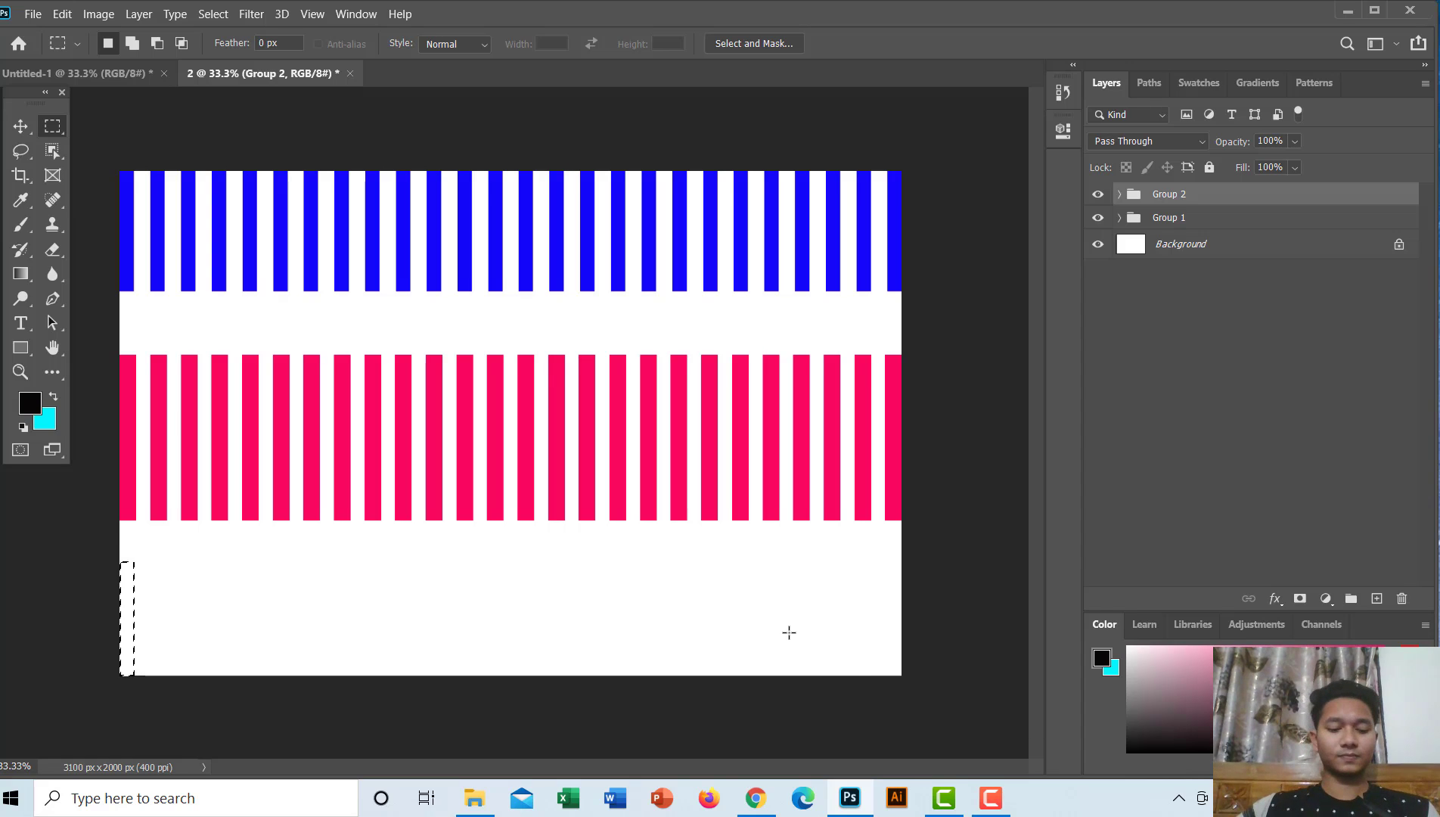
pyautogui.hotkey('alt', 'BackSpace')
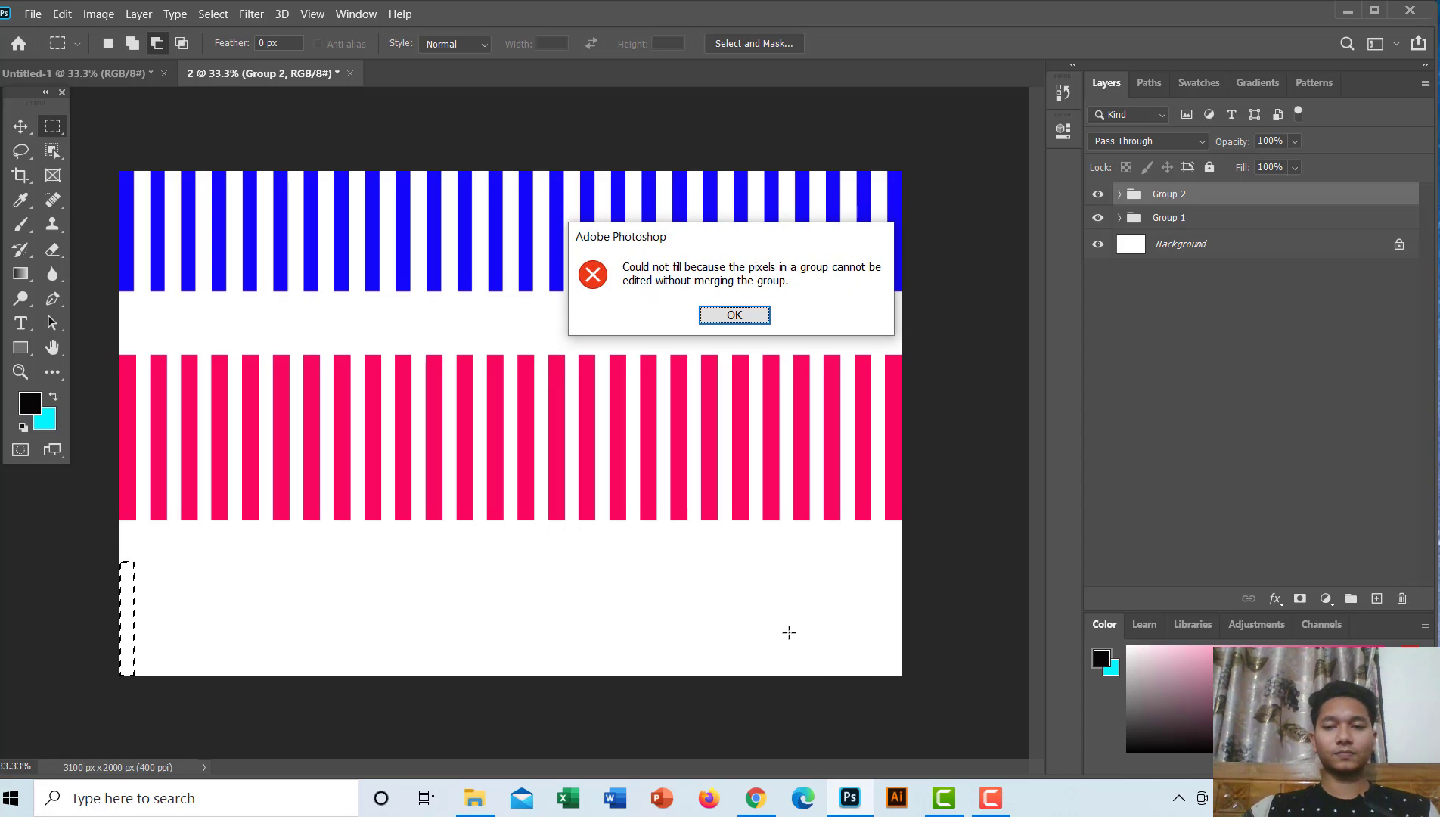
pyautogui.click(737, 313)
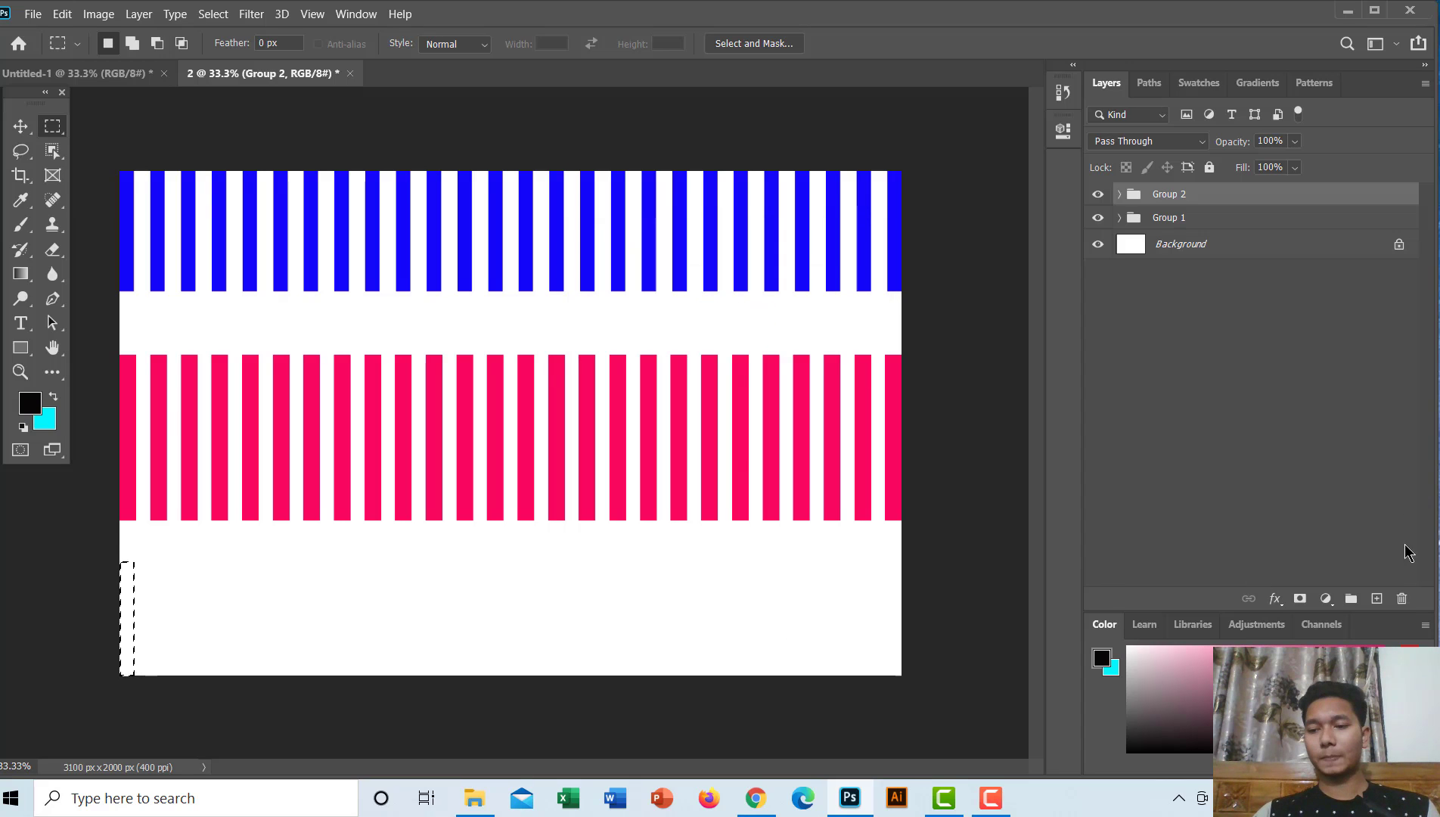
pyautogui.click(1377, 598)
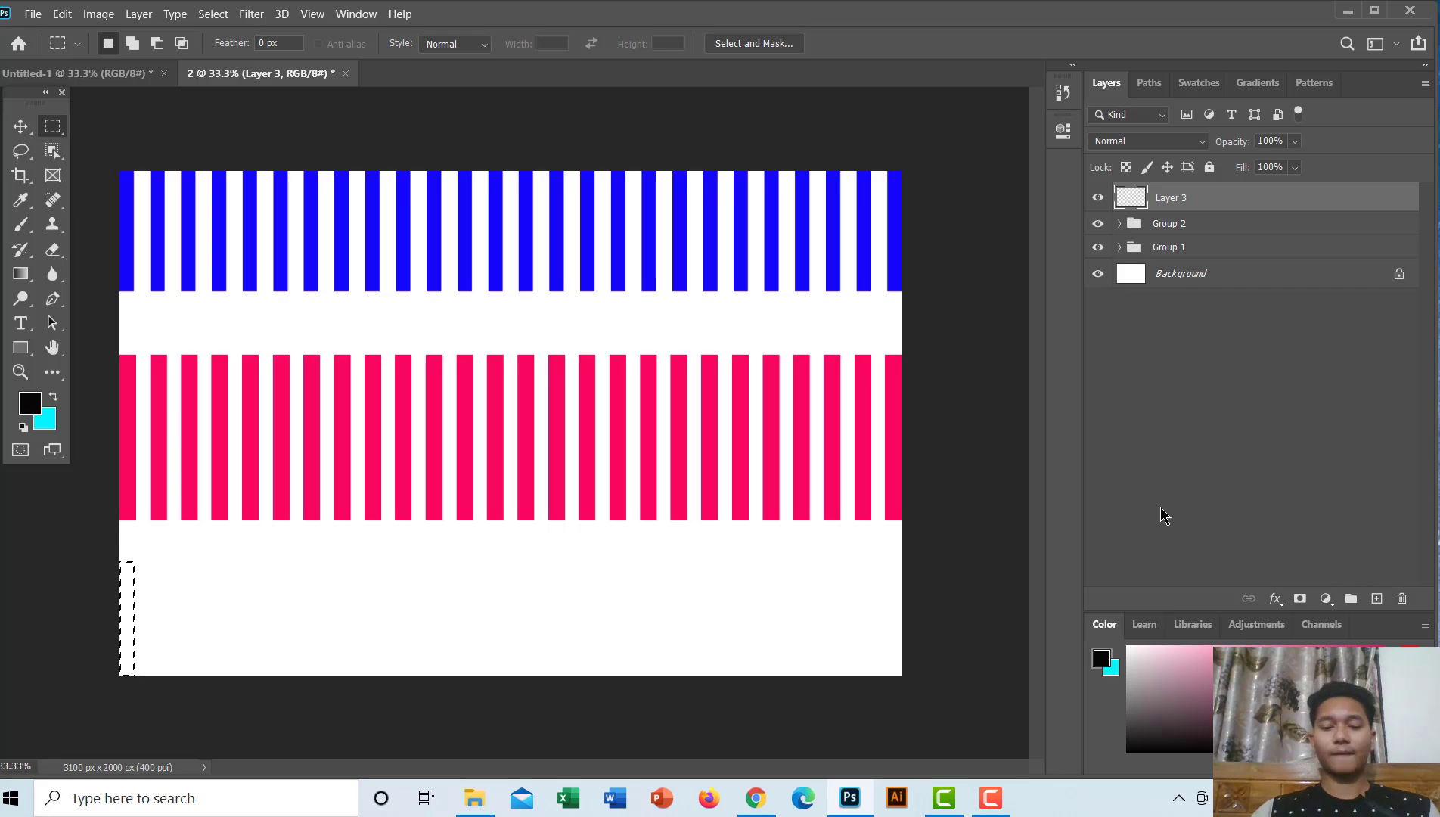
# Step: Fill the bottom-left strip with black on Layer 3 and make stacked duplicates of that layer
pyautogui.hotkey('alt', 'BackSpace')
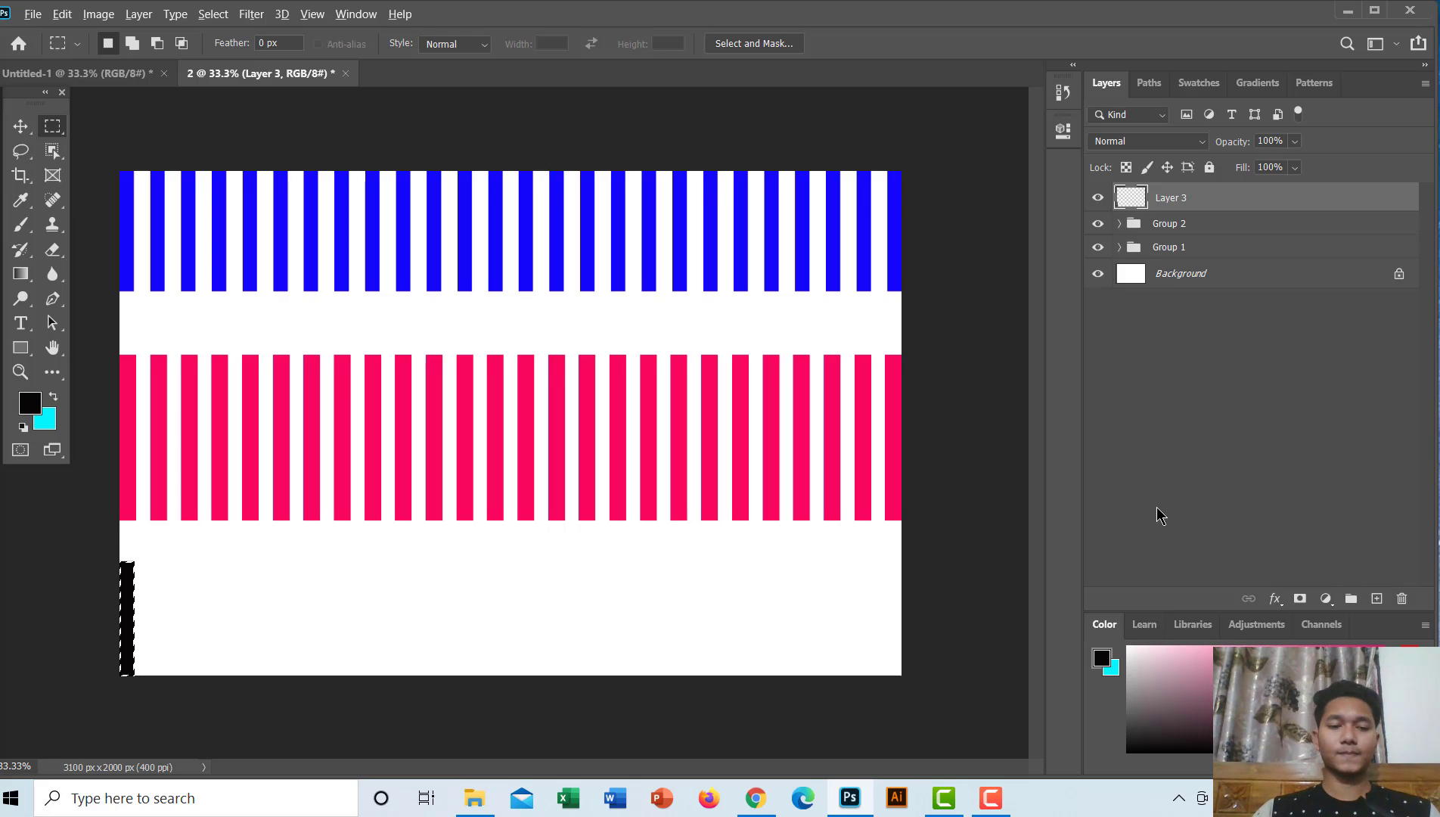
pyautogui.hotkey('ctrl', 'd')
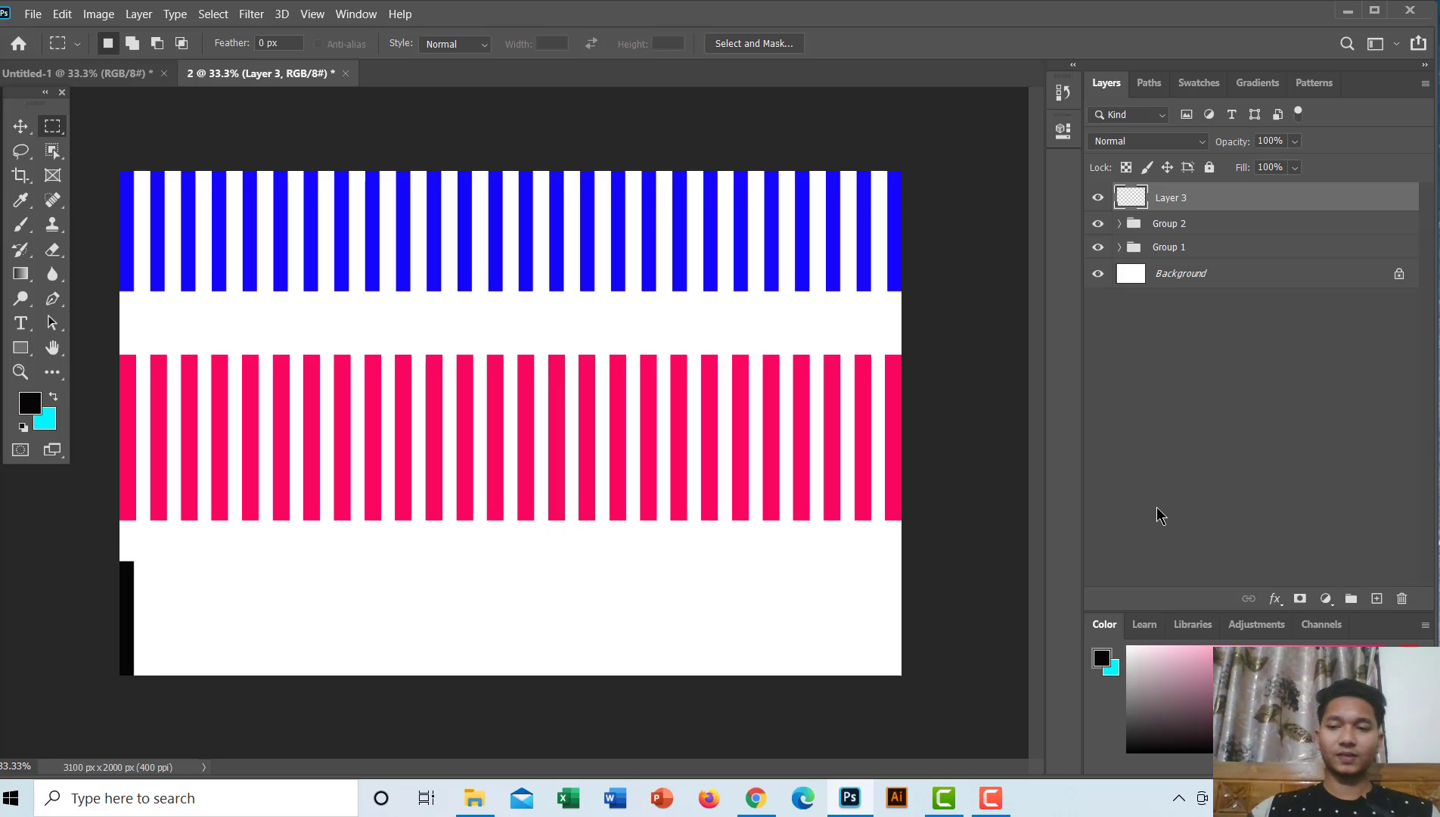
pyautogui.hotkey('ctrl', 'j')
pyautogui.hotkey('ctrl', 'j')
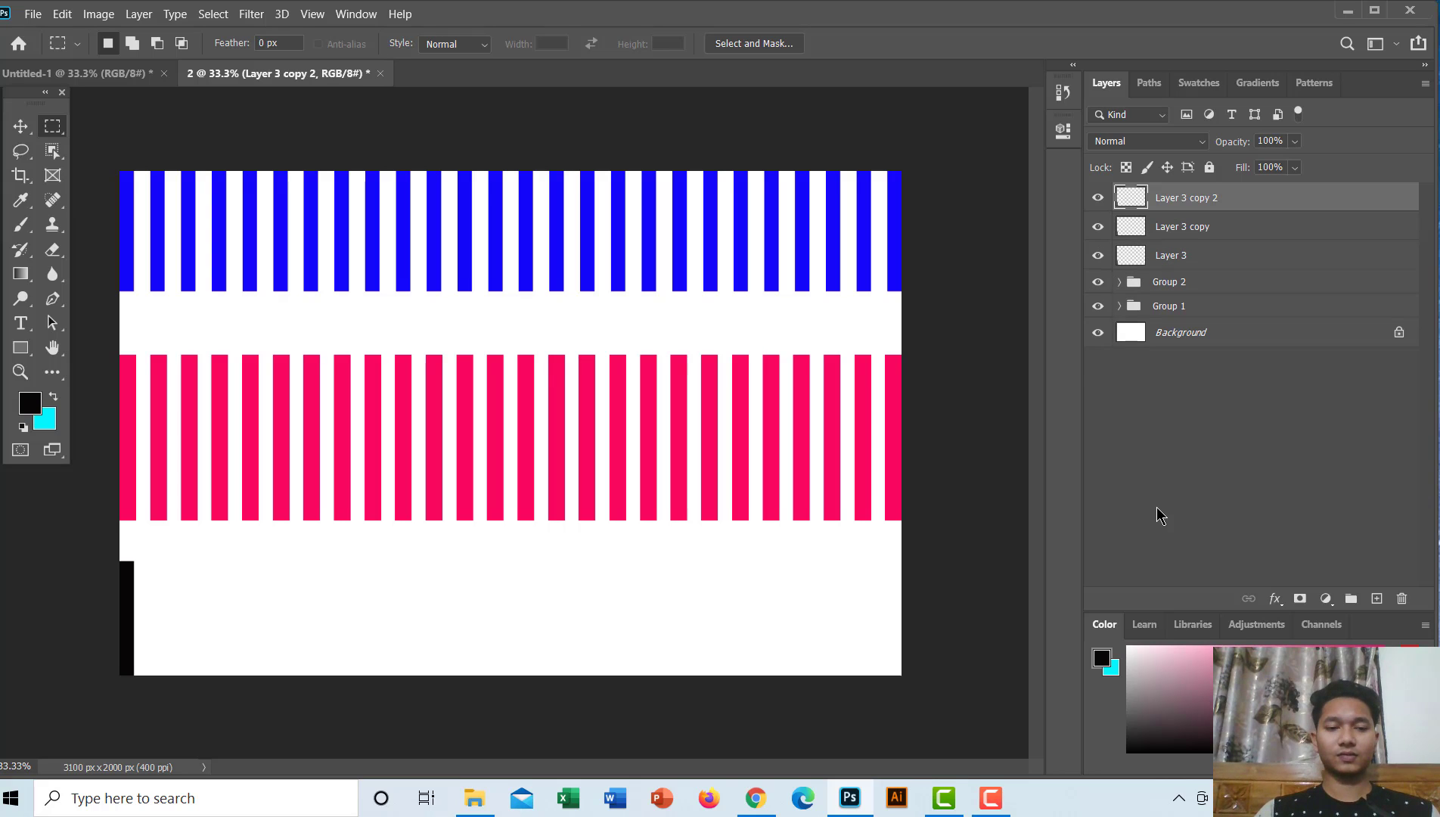
pyautogui.hotkey('ctrl', 'j')
pyautogui.hotkey('ctrl', 'j')
pyautogui.hotkey('ctrl', 'j')
pyautogui.hotkey('ctrl', 'j')
pyautogui.hotkey('ctrl', 'j')
pyautogui.hotkey('ctrl', 'j')
pyautogui.hotkey('ctrl', 'j')
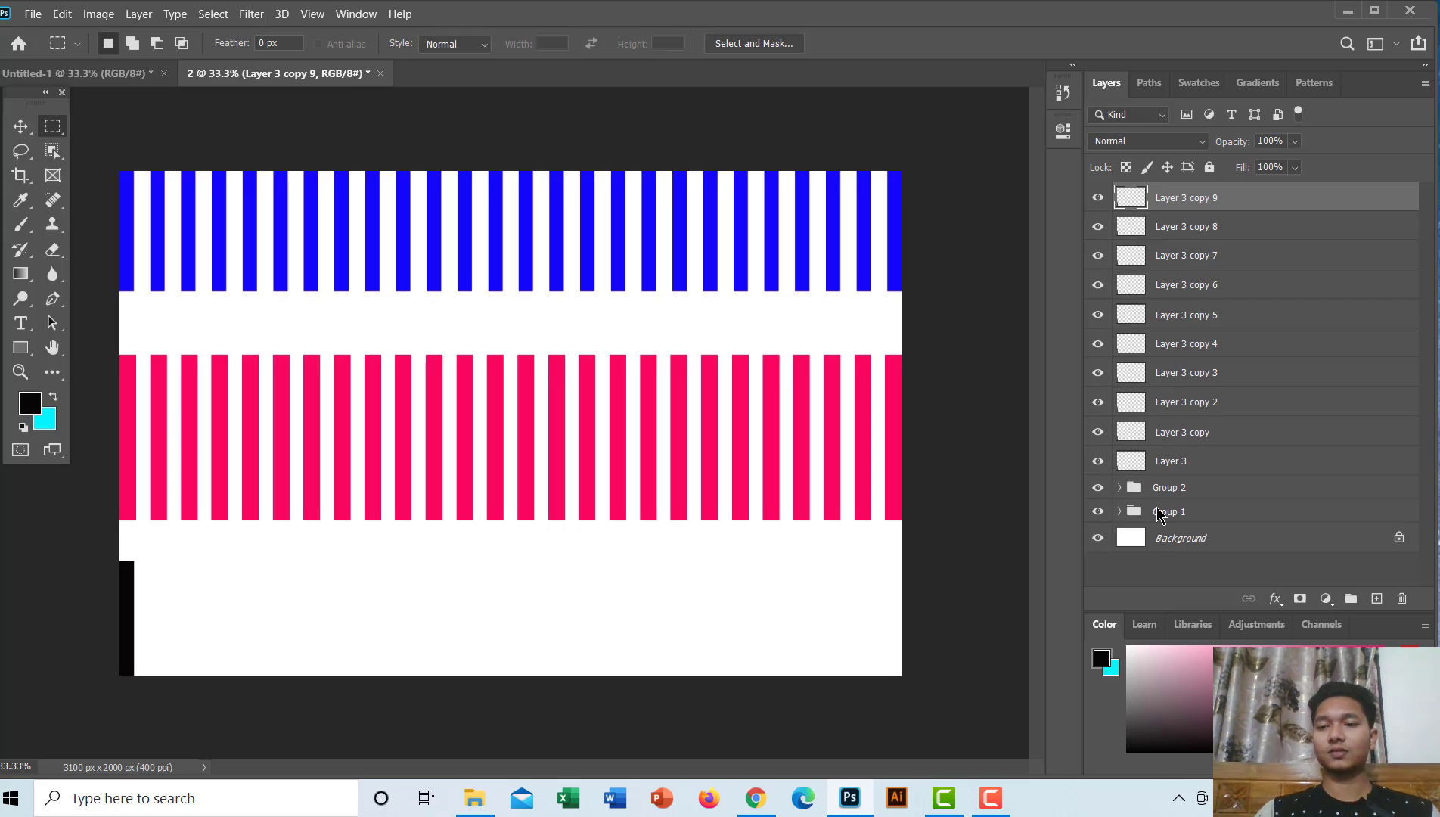
pyautogui.hotkey('ctrl', 'j')
pyautogui.hotkey('ctrl', 'j')
pyautogui.hotkey('ctrl', 'j')
pyautogui.hotkey('ctrl', 'j')
pyautogui.hotkey('ctrl', 'j')
pyautogui.hotkey('ctrl', 'j')
pyautogui.hotkey('ctrl', 'j')
pyautogui.hotkey('ctrl', 'j')
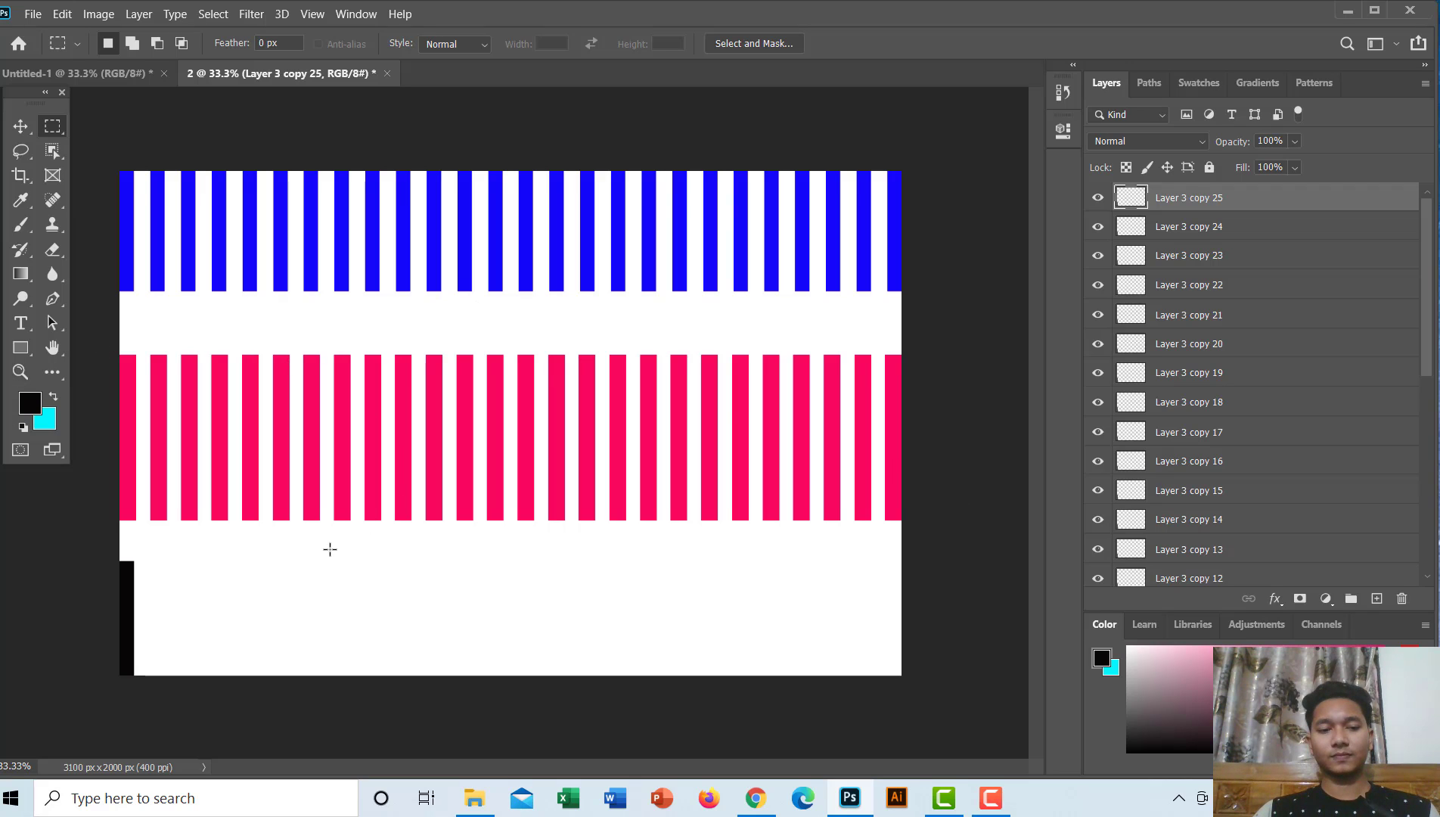
# Step: Move the top black bar copy flush against the right canvas edge
pyautogui.click(28, 126)
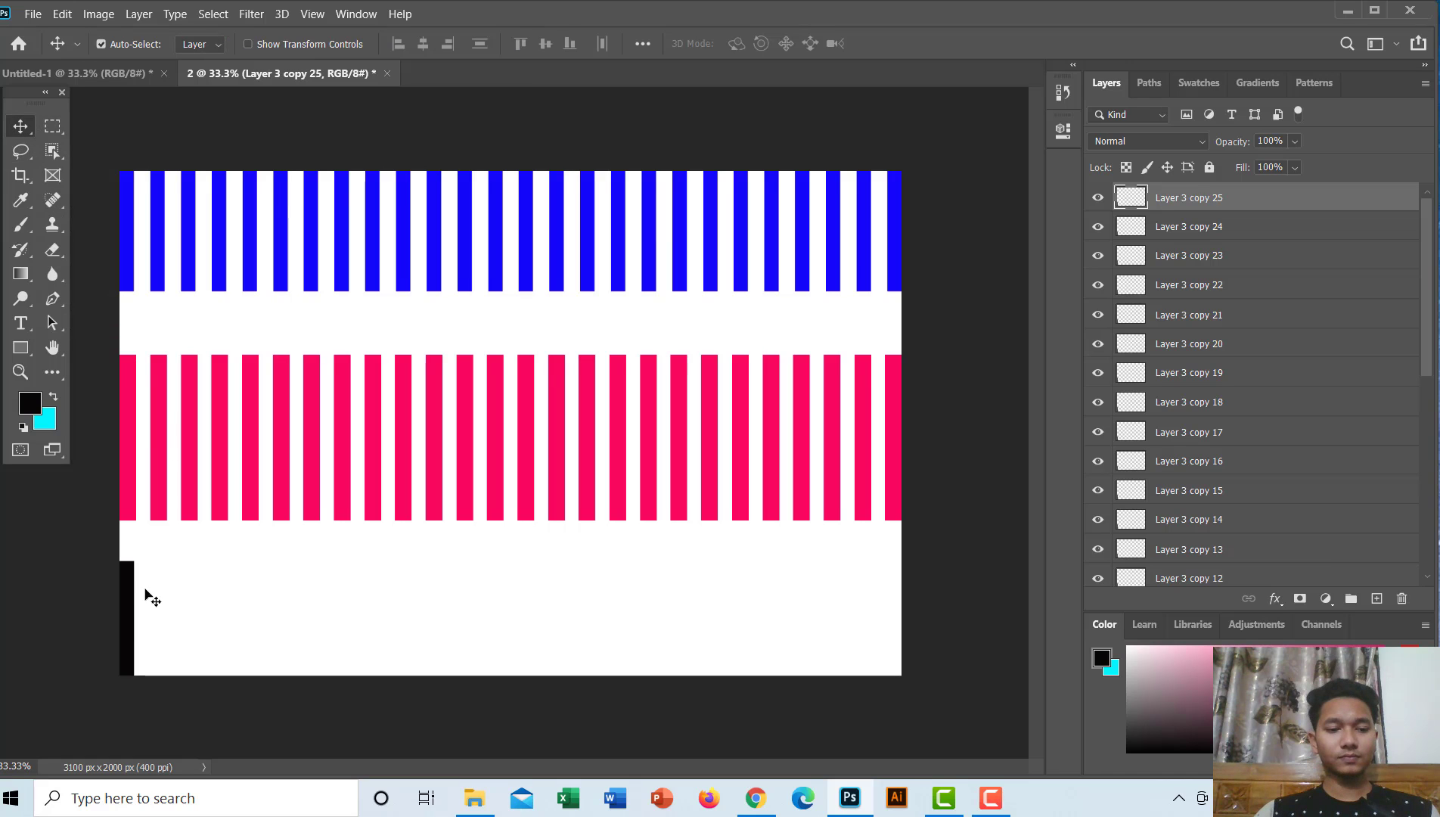
pyautogui.moveTo(137, 617); pyautogui.dragTo(895, 615)
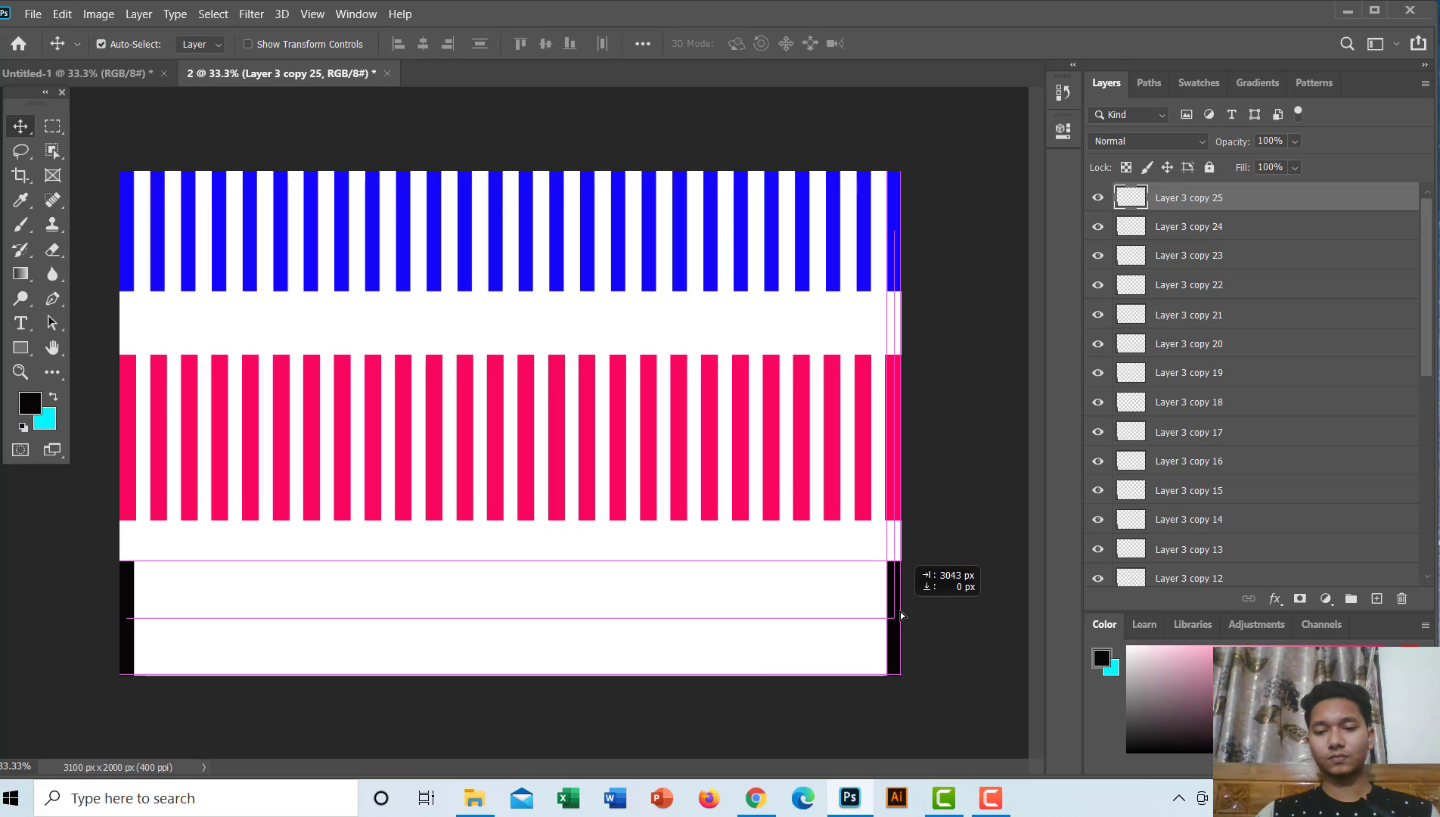
pyautogui.moveTo(895, 615); pyautogui.dragTo(901, 612)
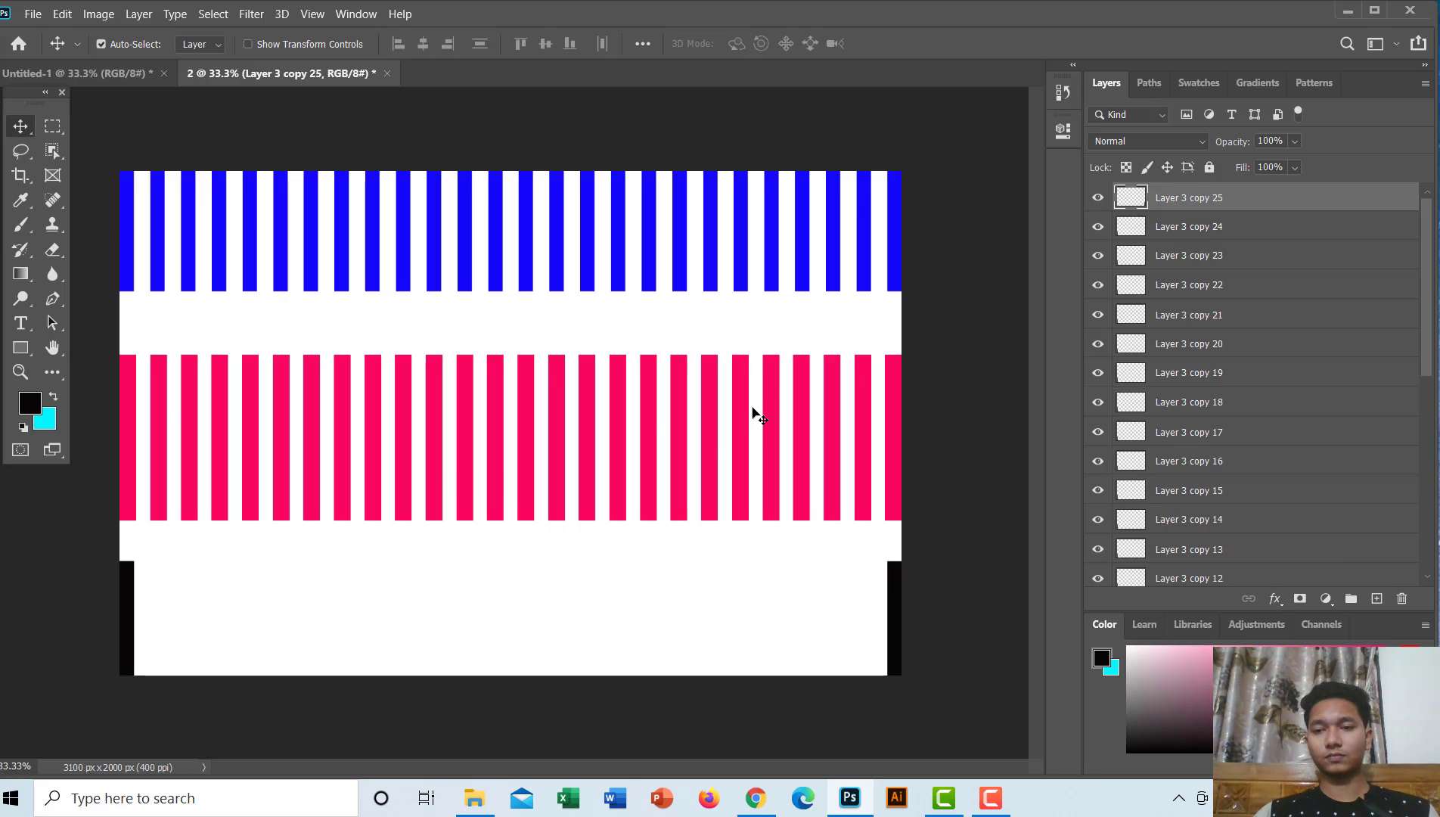
# Step: Distribute all the black bar layers by horizontal centers and group them as Group 3
pyautogui.moveTo(1429, 261); pyautogui.dragTo(1409, 443)
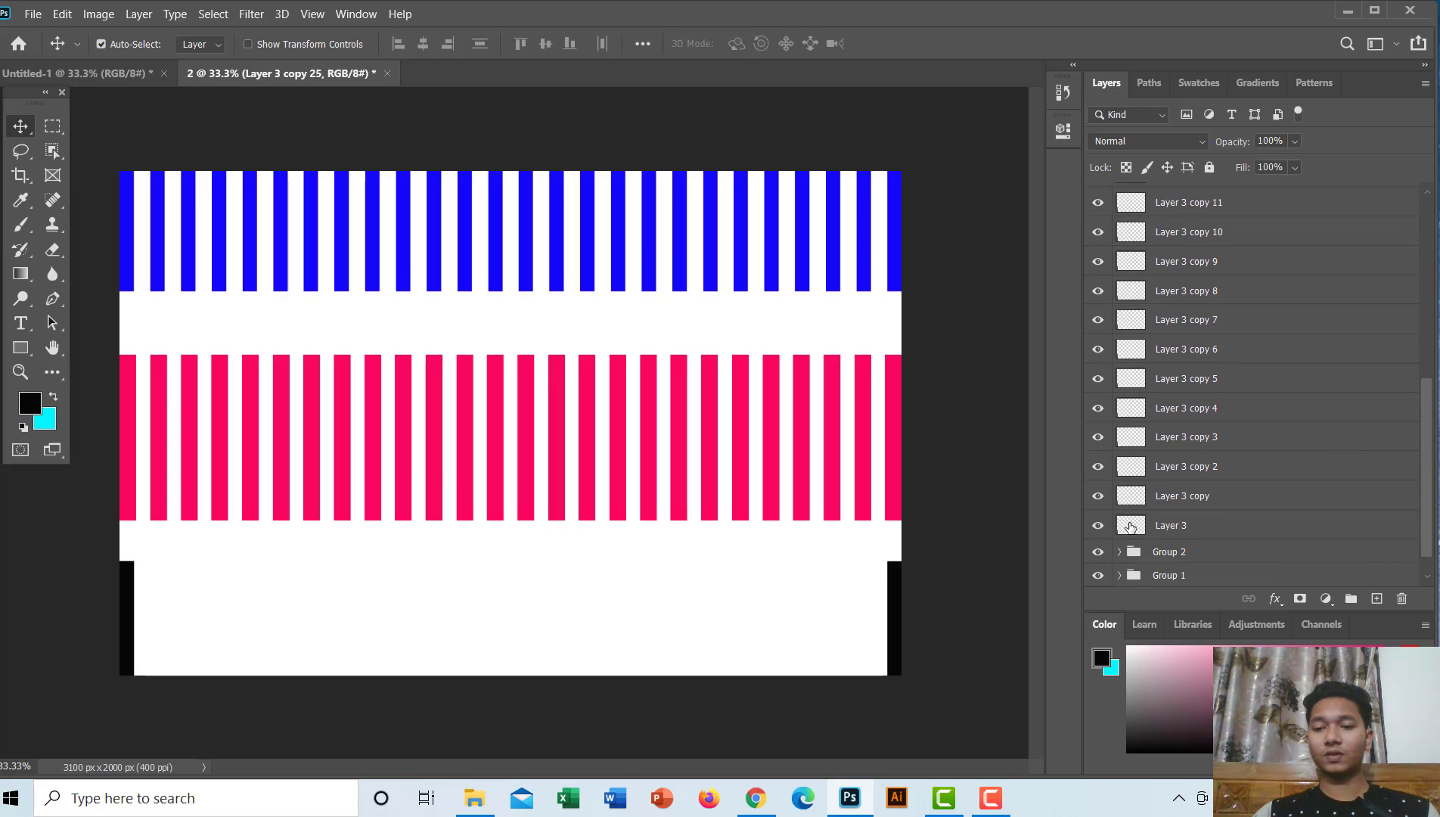
pyautogui.keyDown('shift'); pyautogui.click(1131, 528); pyautogui.keyUp('shift')
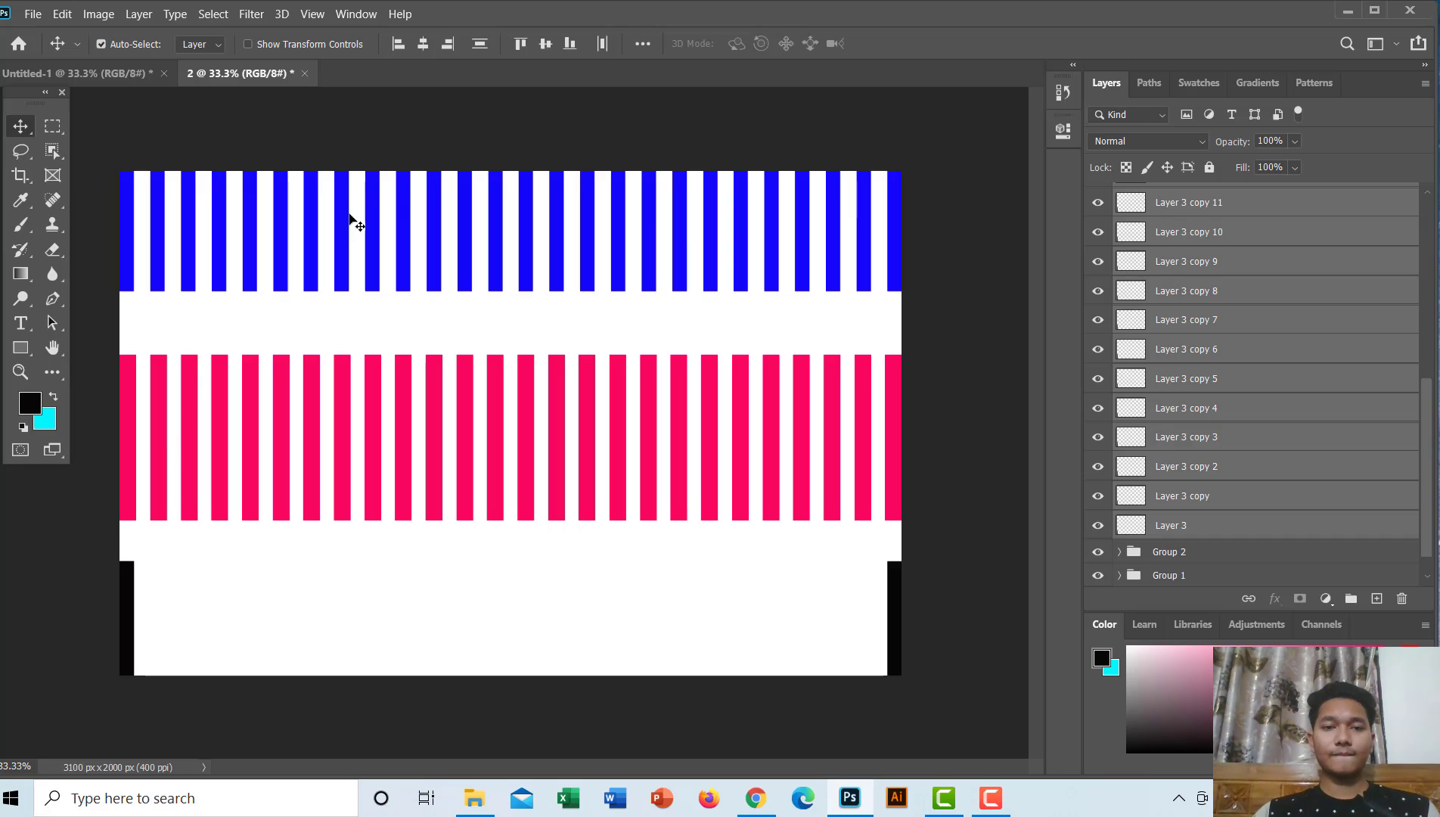
pyautogui.click(603, 45)
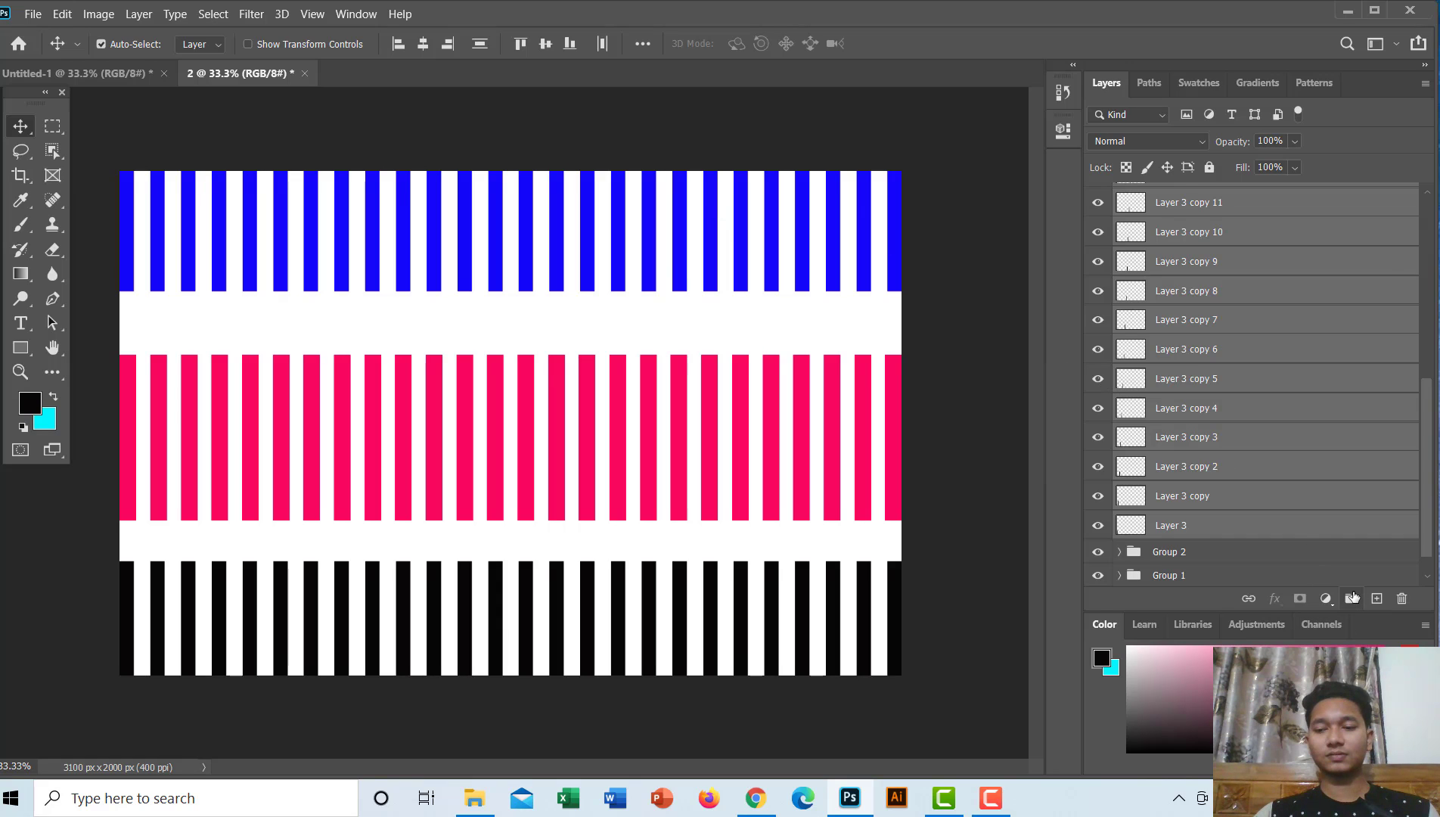
pyautogui.click(1352, 598)
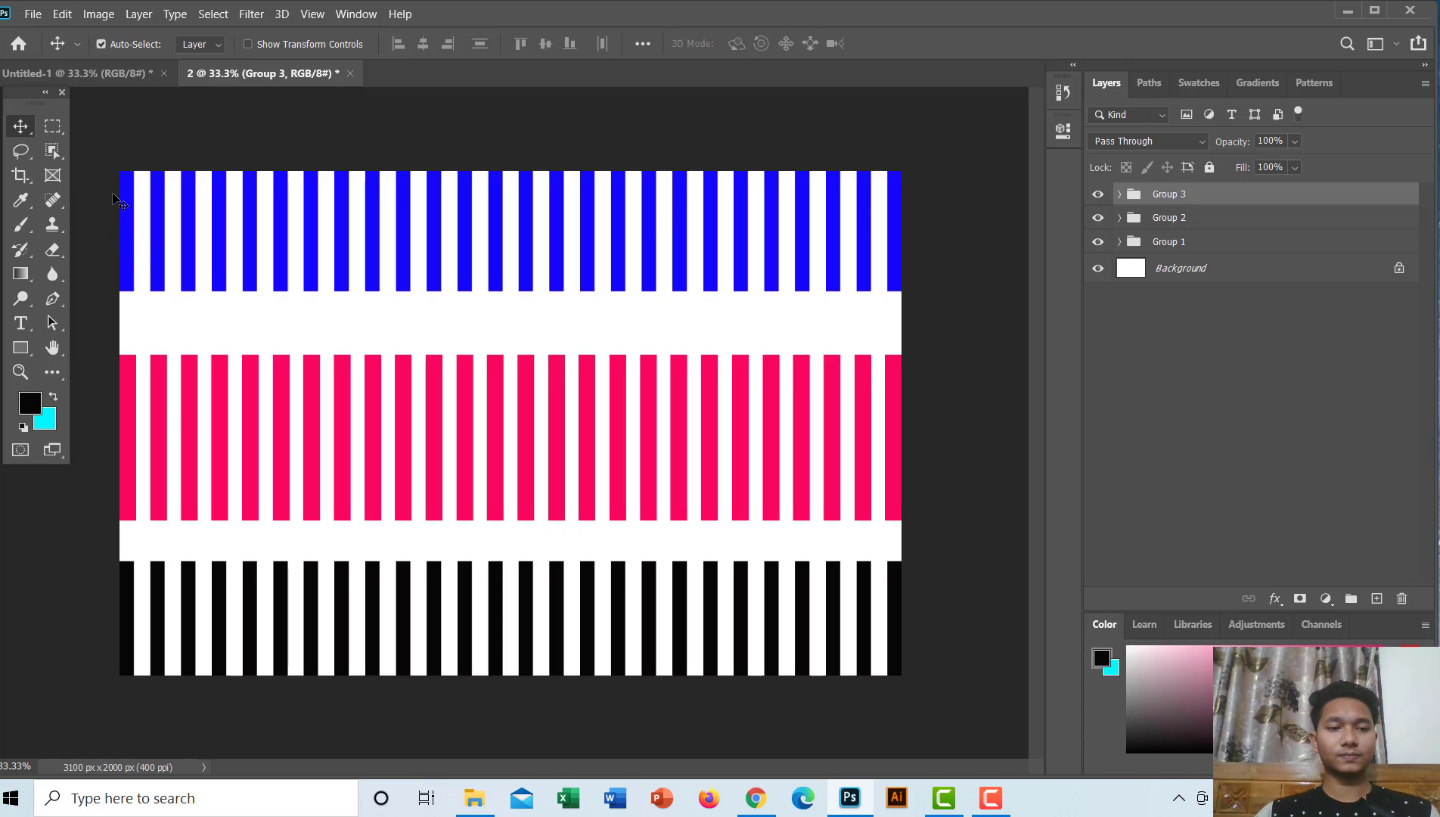
# Step: Draw a small circular selection with the Elliptical Marquee tool
pyautogui.click(52, 126)
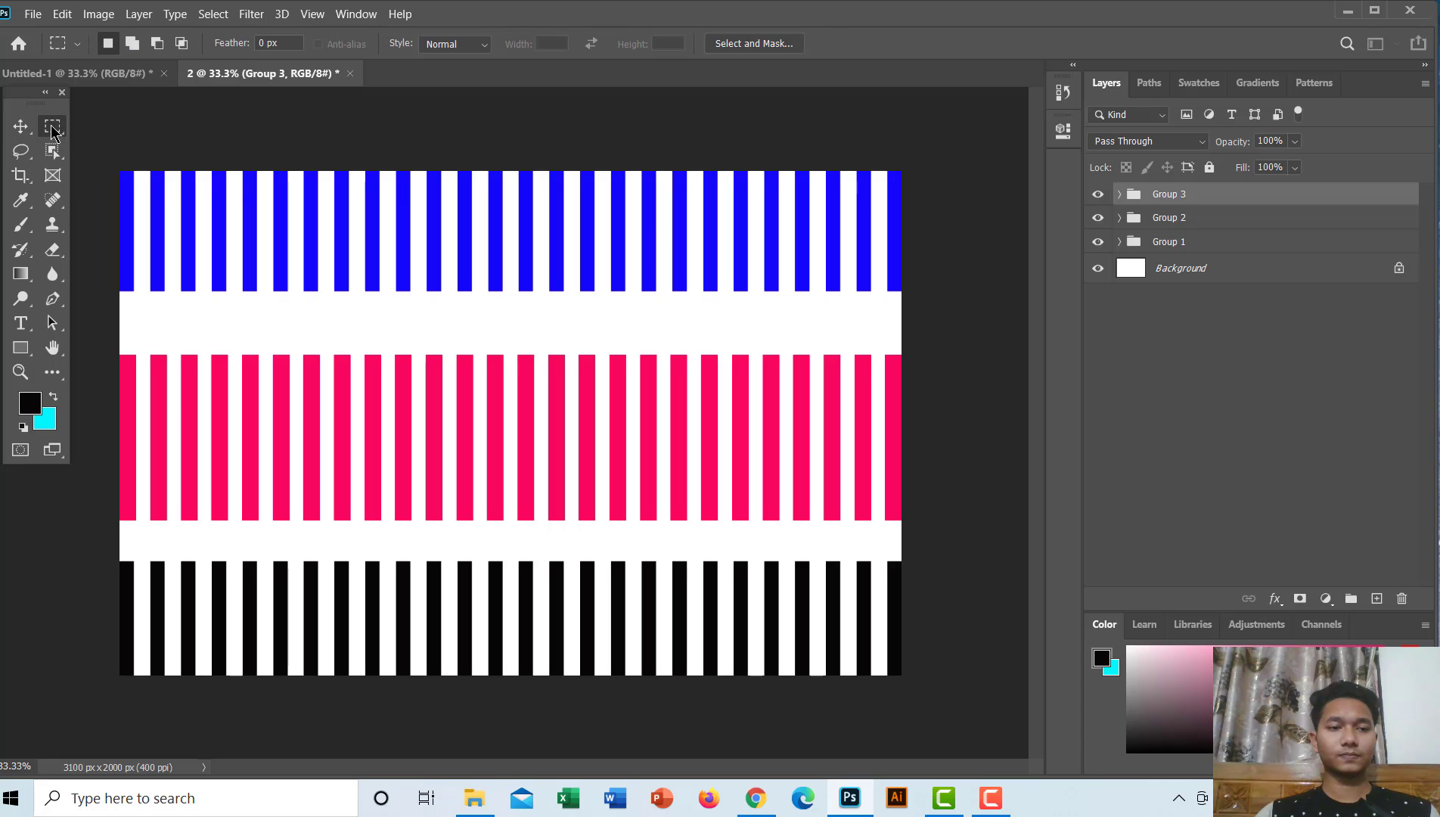
pyautogui.click(136, 144)
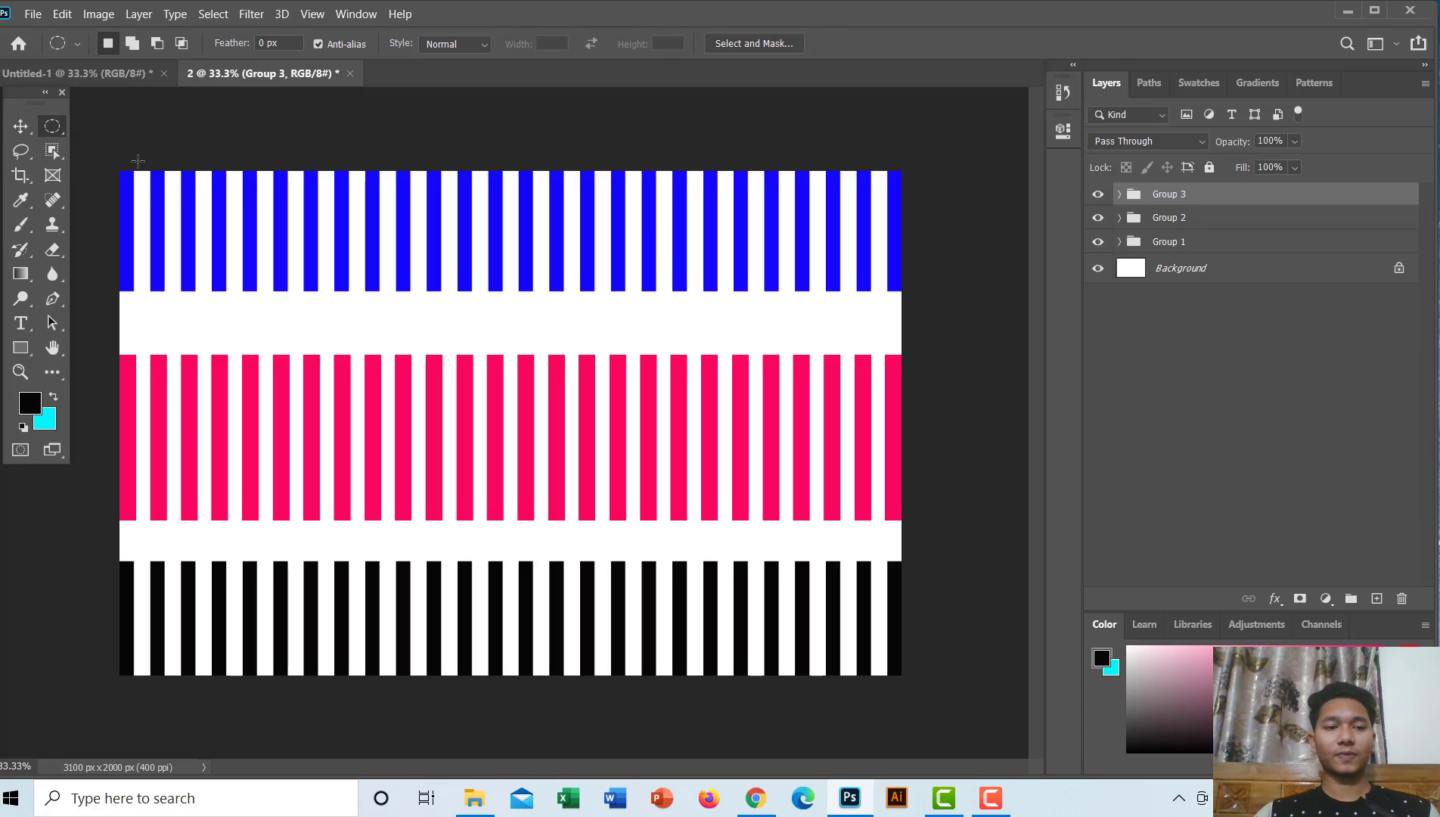
pyautogui.moveTo(104, 163); pyautogui.dragTo(106, 168)
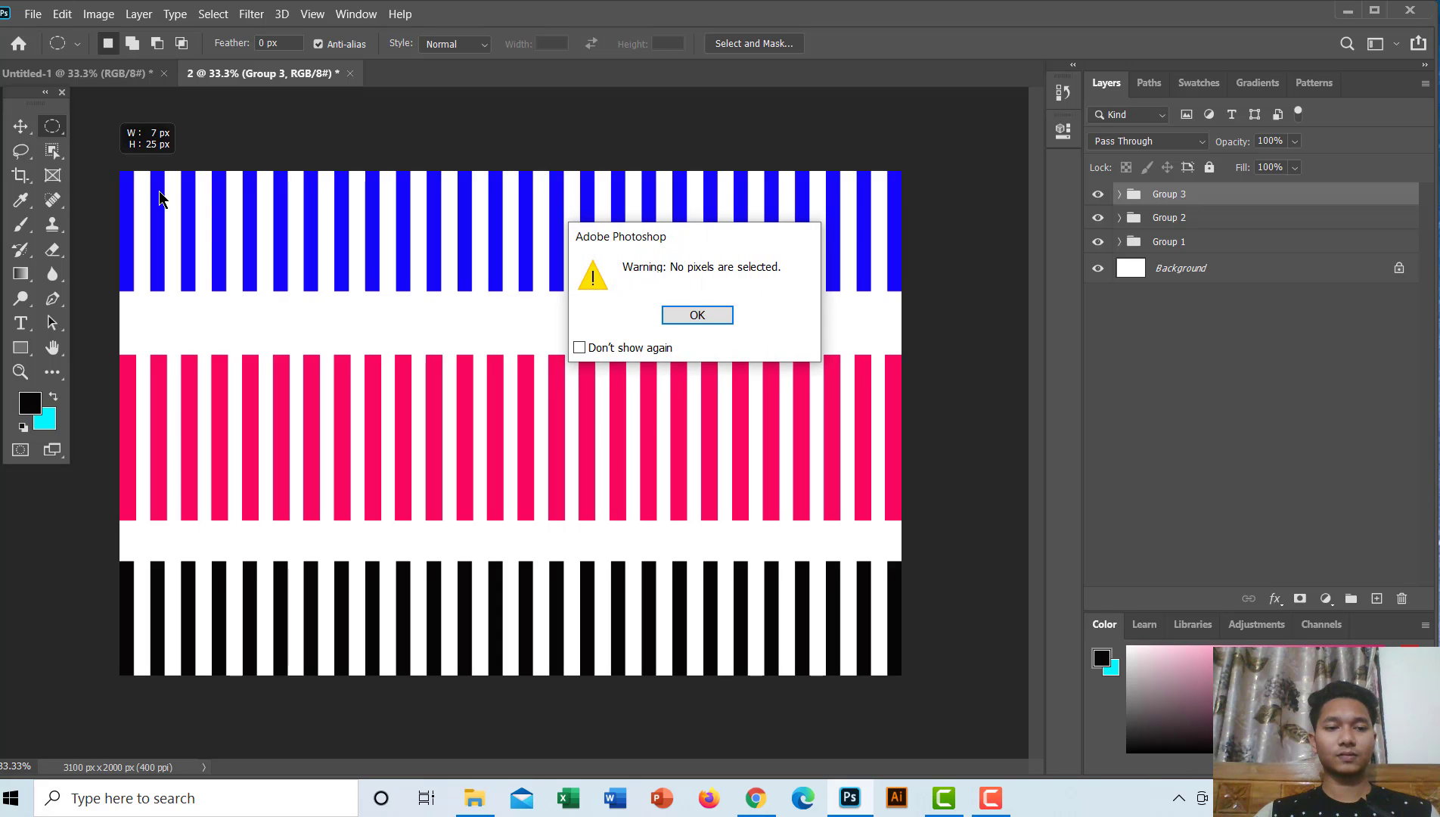
pyautogui.click(680, 311)
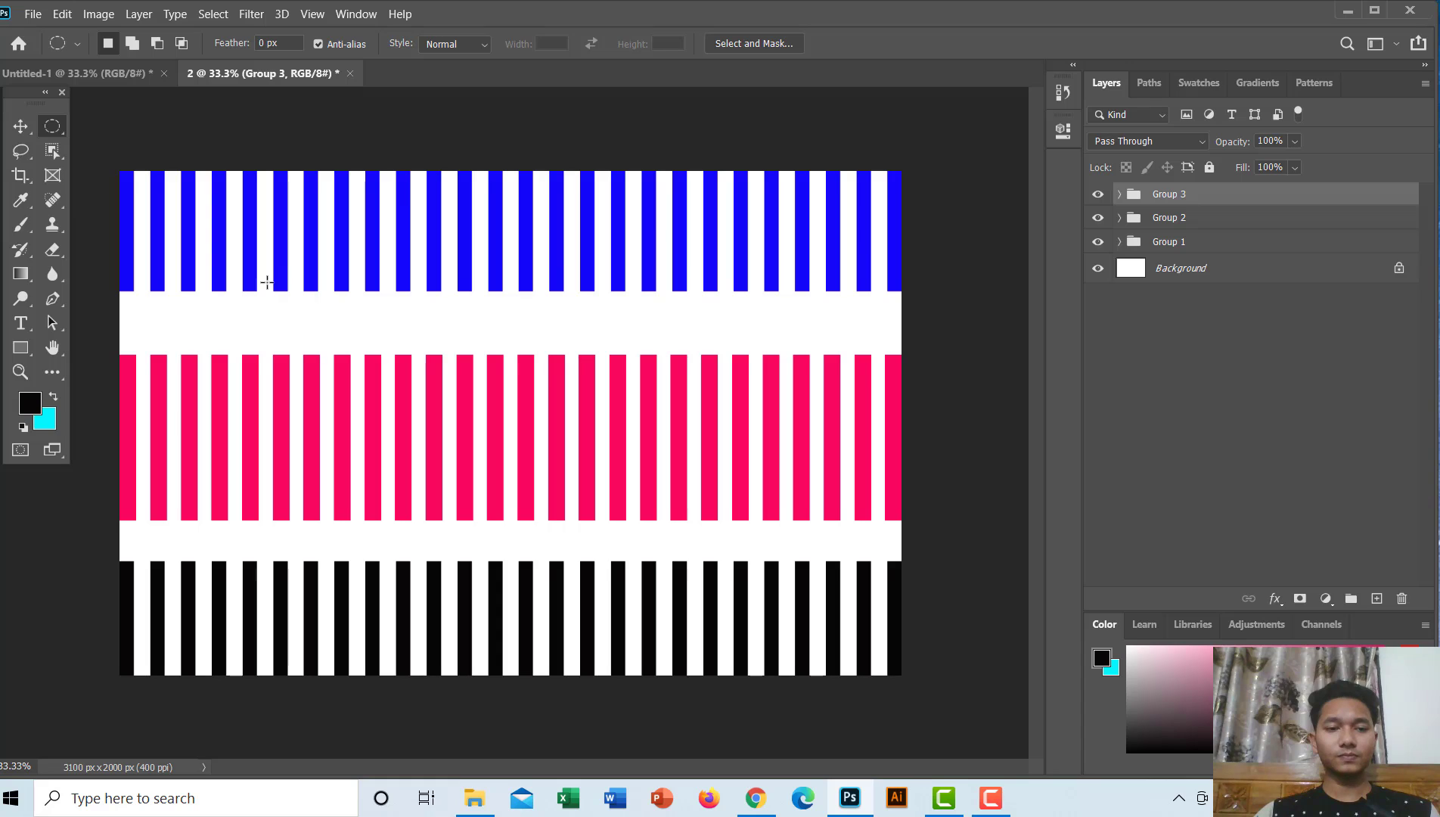
pyautogui.moveTo(193, 254); pyautogui.dragTo(251, 319)
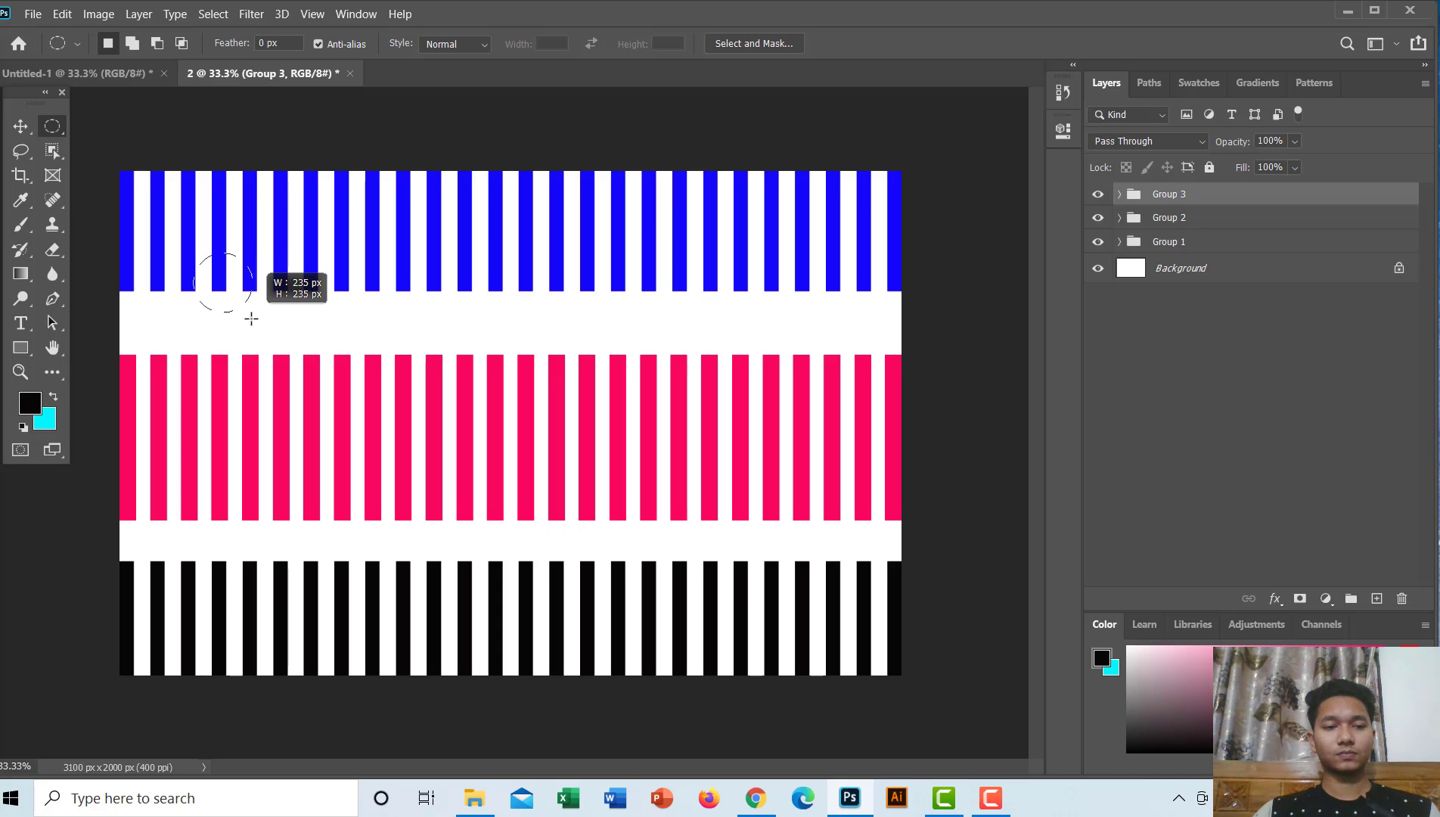
pyautogui.moveTo(251, 319); pyautogui.dragTo(237, 299)
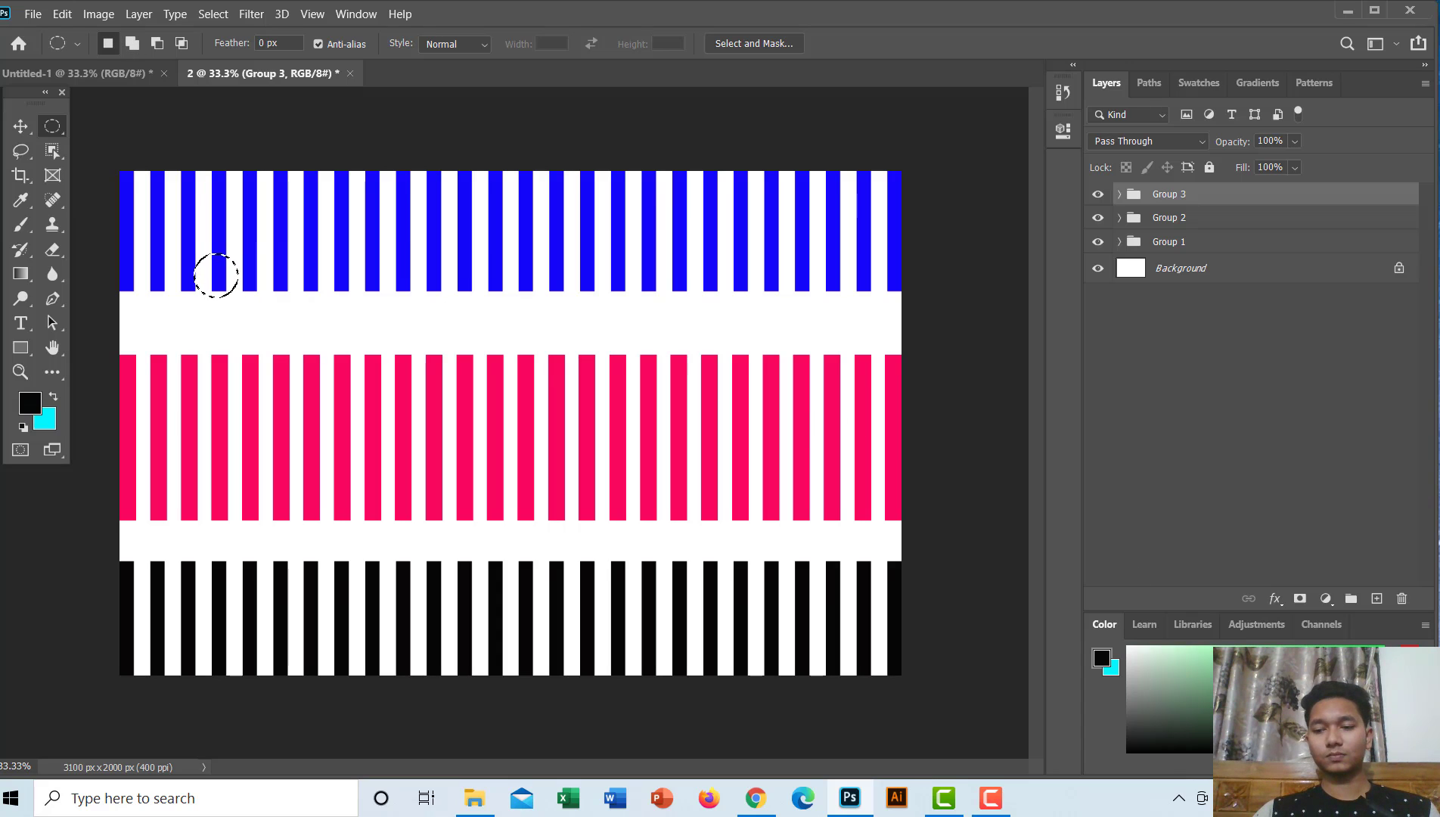
# Step: Fill the circle bright green on a new Layer 4 and move it to the white band's left end
pyautogui.click(1373, 653)
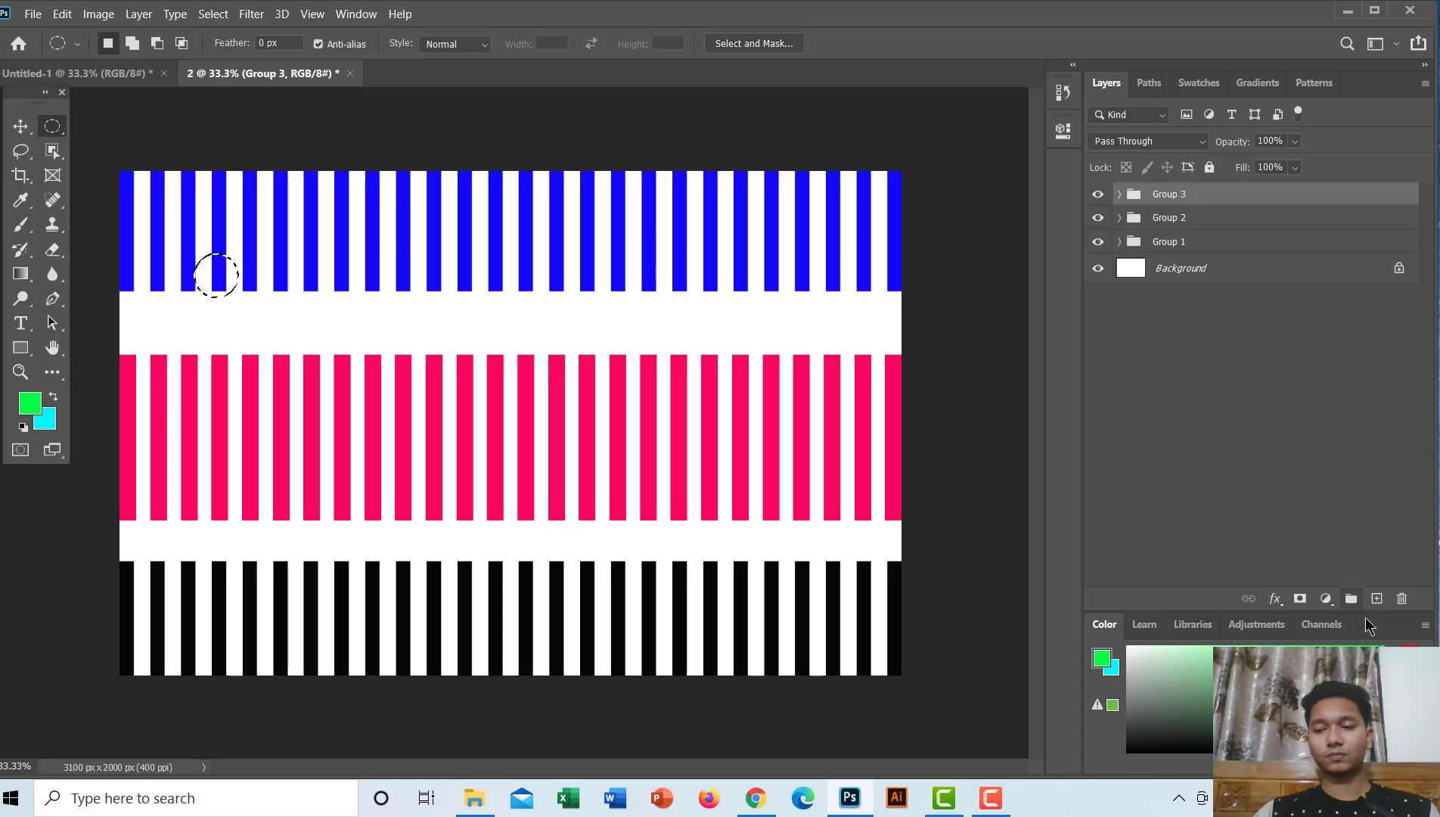
pyautogui.click(1376, 599)
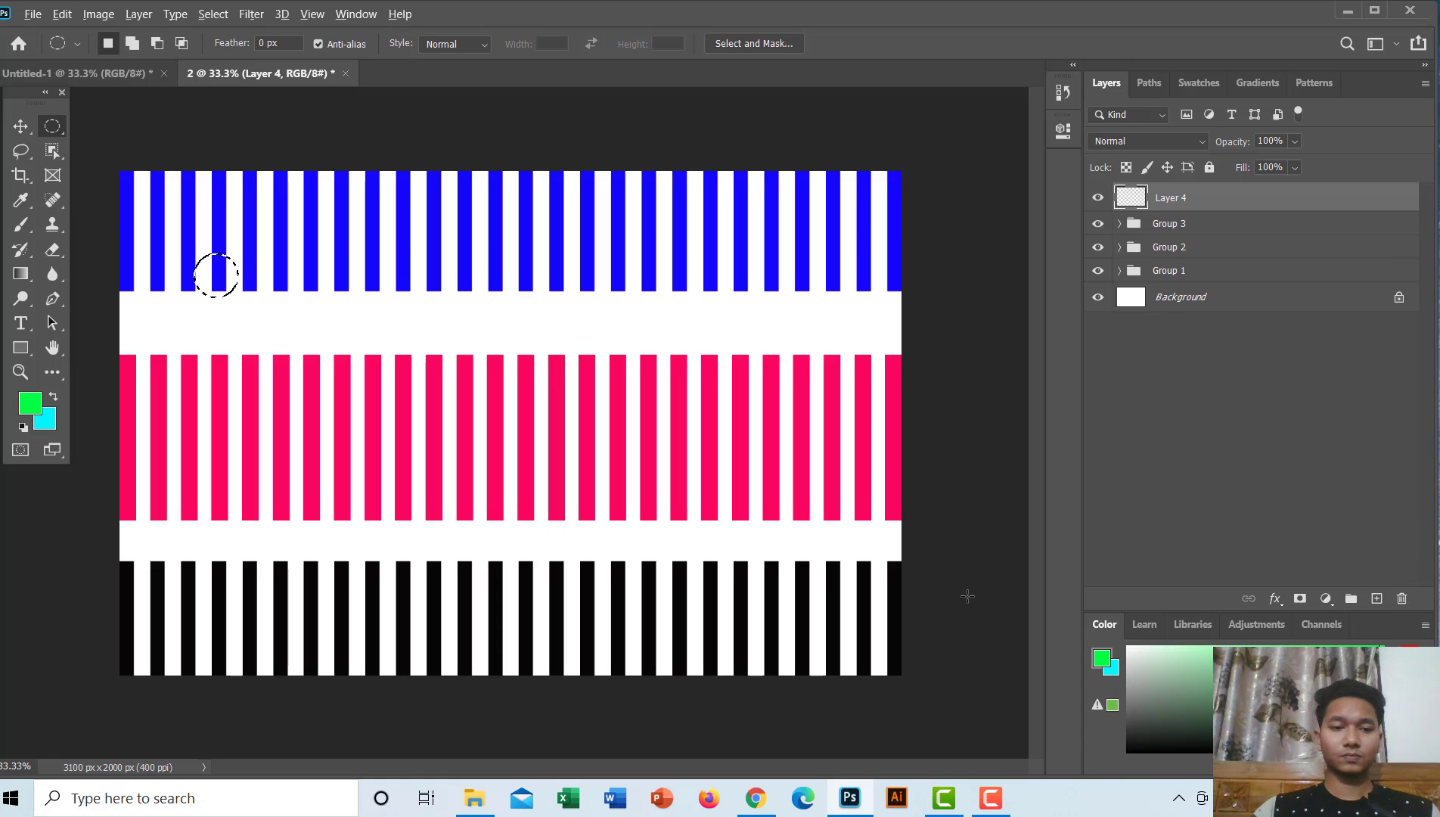
pyautogui.hotkey('alt', 'BackSpace')
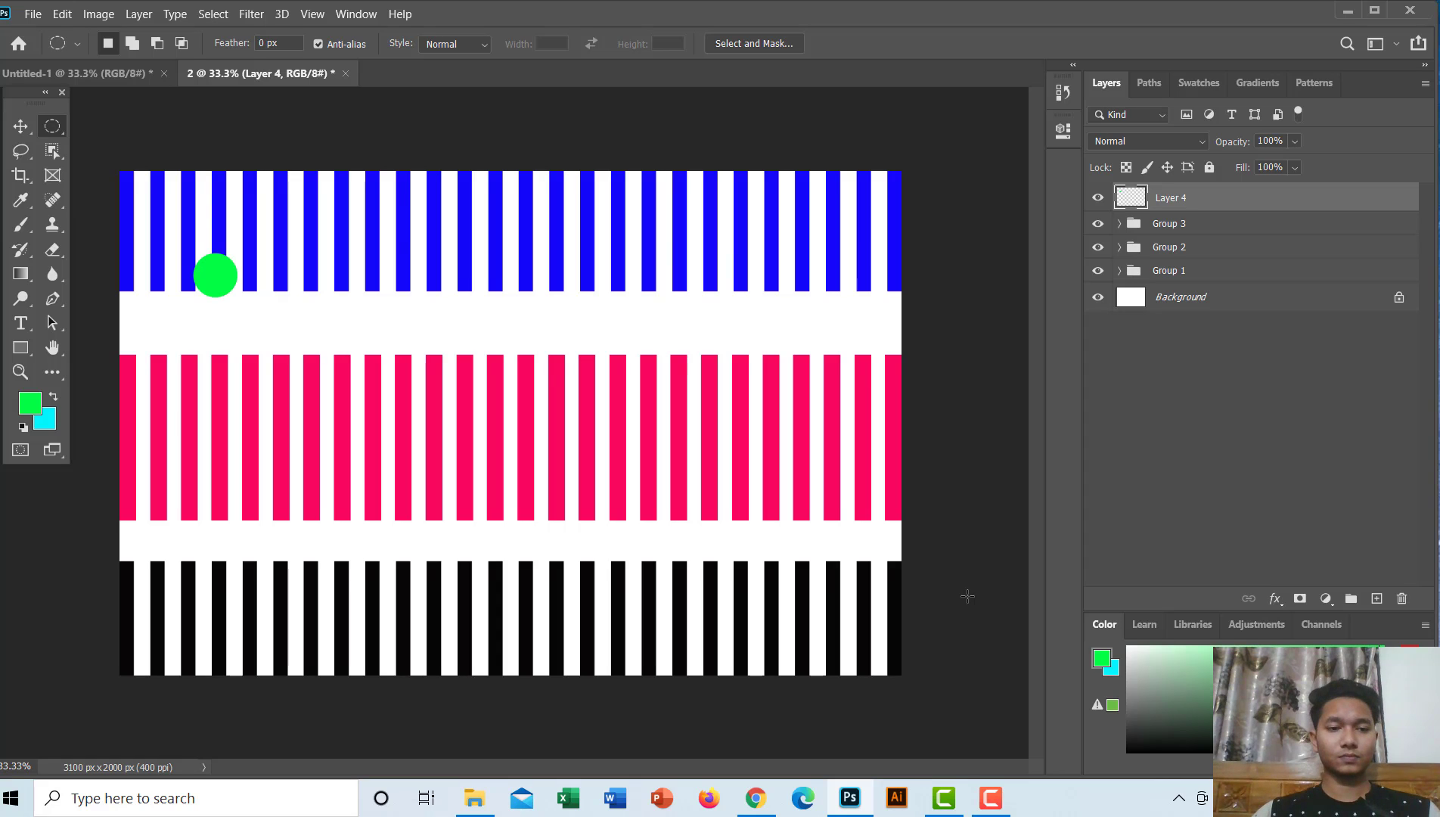
pyautogui.click(20, 127)
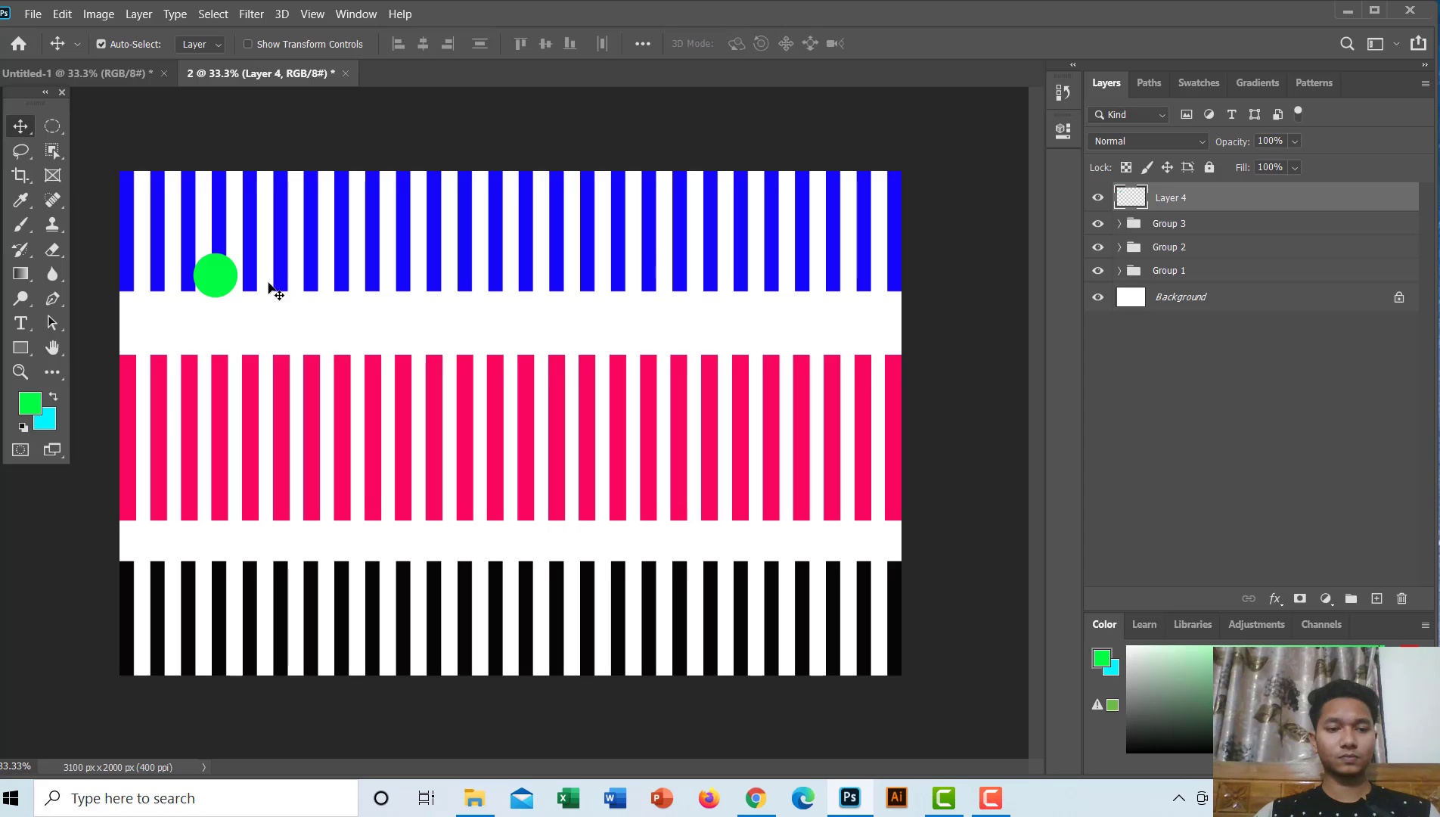
pyautogui.moveTo(217, 280)
pyautogui.mouseDown()
pyautogui.moveTo(146, 329)
pyautogui.moveTo(189, 338)
pyautogui.mouseUp()
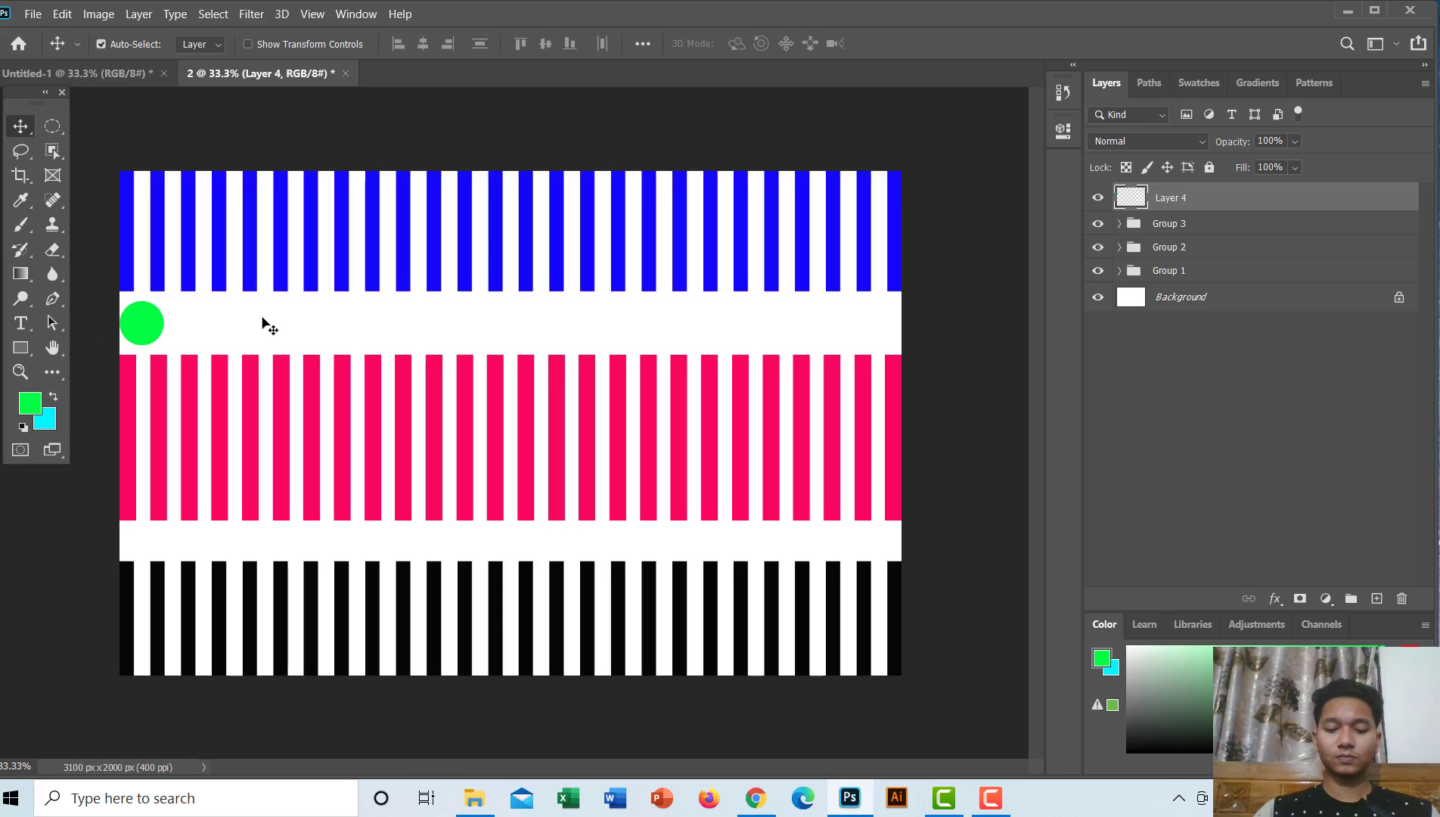
# Step: Duplicate the green circle layer and place the top copy at the band's right edge
pyautogui.press('ctrl')
pyautogui.hotkey('ctrl', 'j')
pyautogui.hotkey('ctrl', 'j')
pyautogui.hotkey('ctrl', 'j')
pyautogui.hotkey('ctrl', 'j')
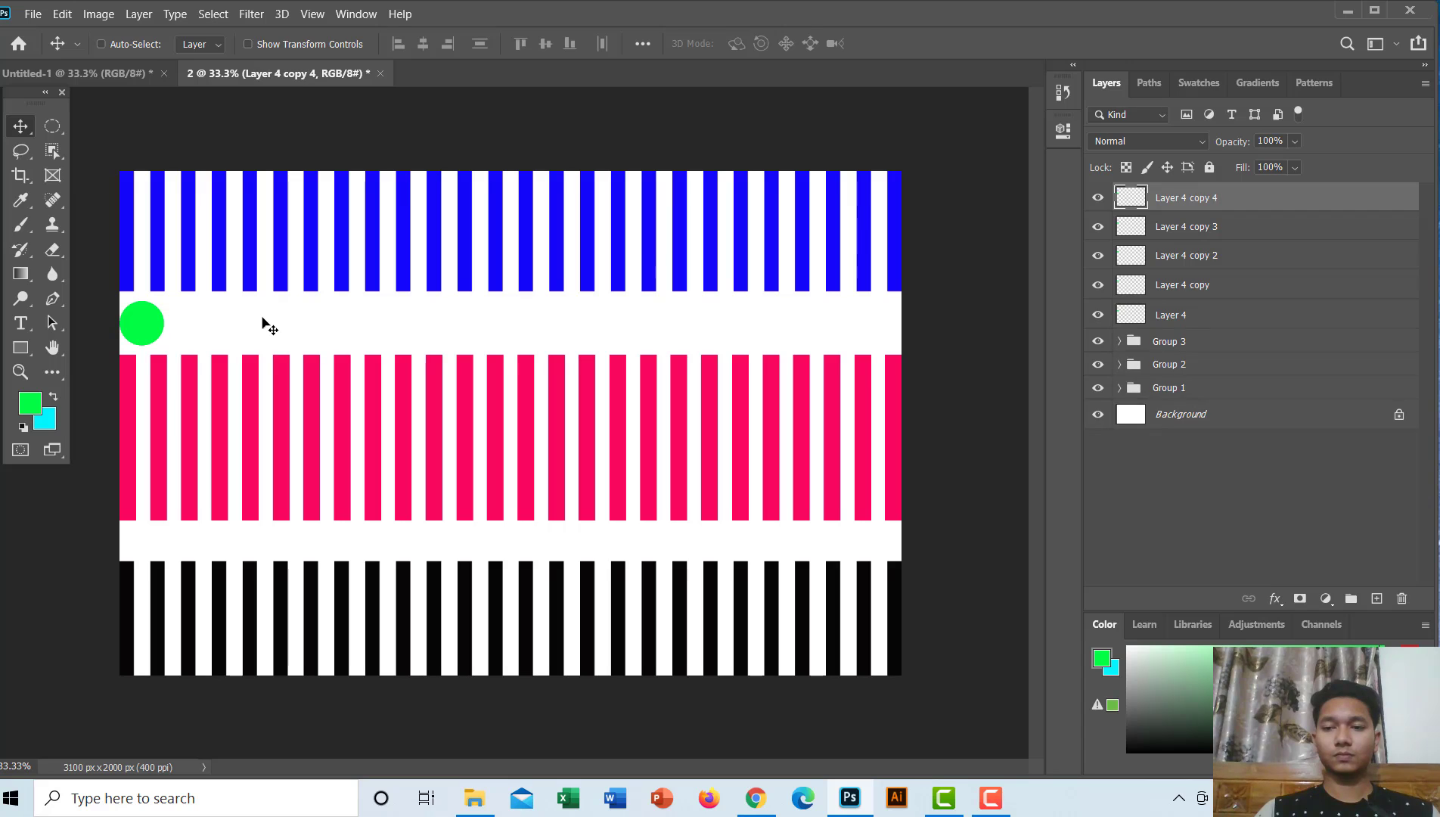
pyautogui.hotkey('ctrl', 'j')
pyautogui.hotkey('ctrl', 'j')
pyautogui.hotkey('ctrl', 'j')
pyautogui.hotkey('ctrl', 'j')
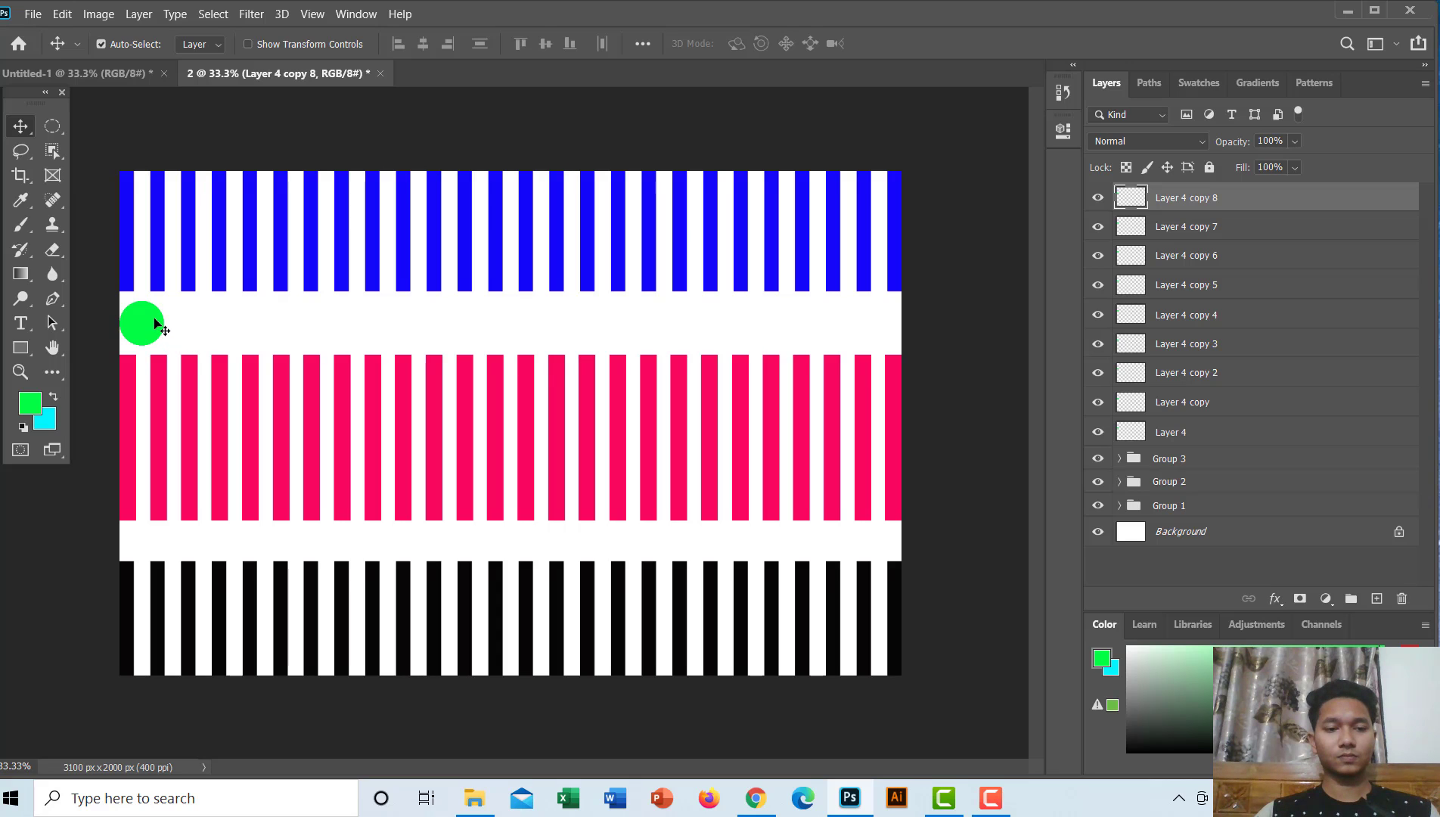
pyautogui.moveTo(176, 341); pyautogui.dragTo(873, 322)
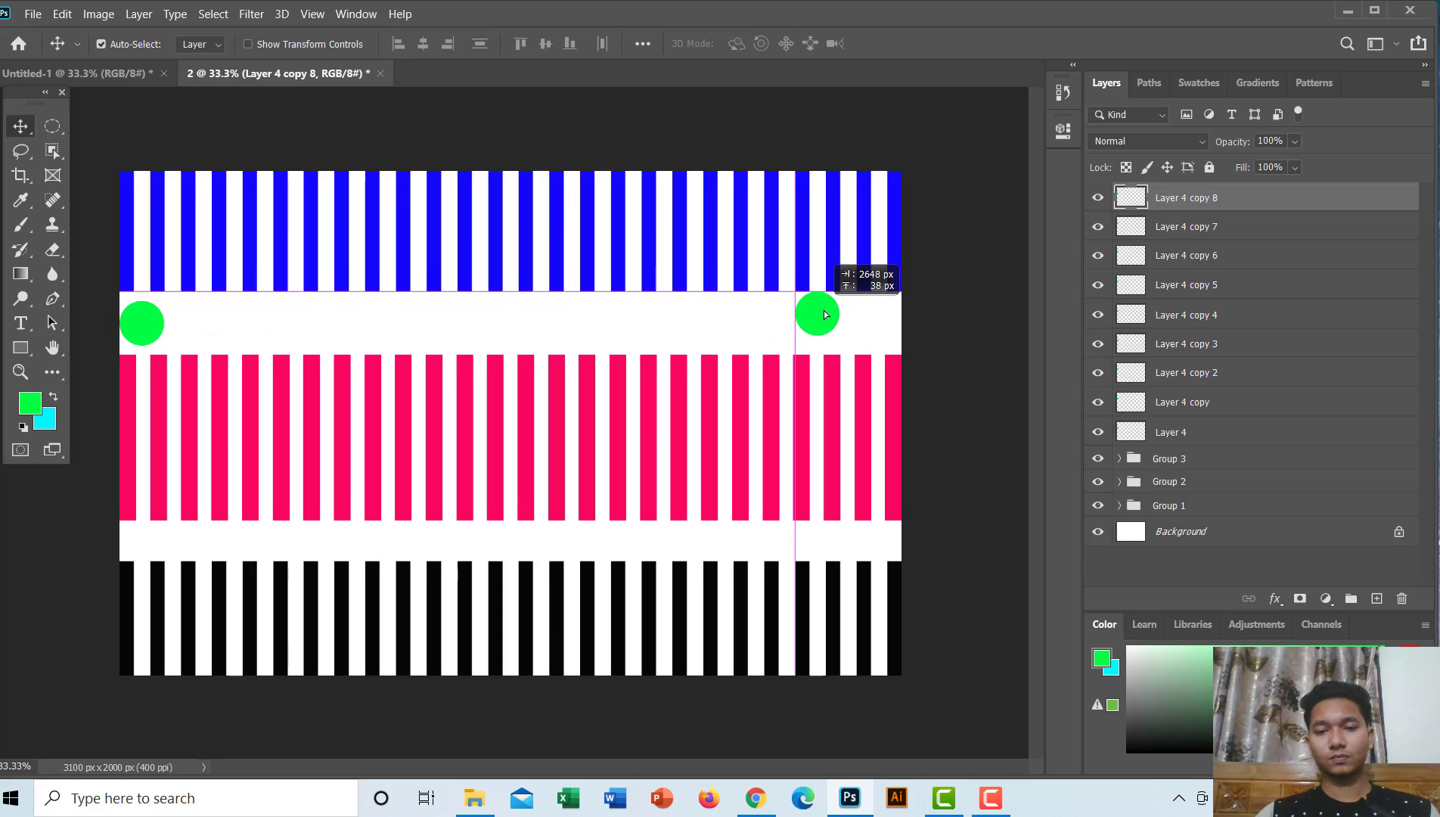
pyautogui.moveTo(882, 323); pyautogui.dragTo(894, 324)
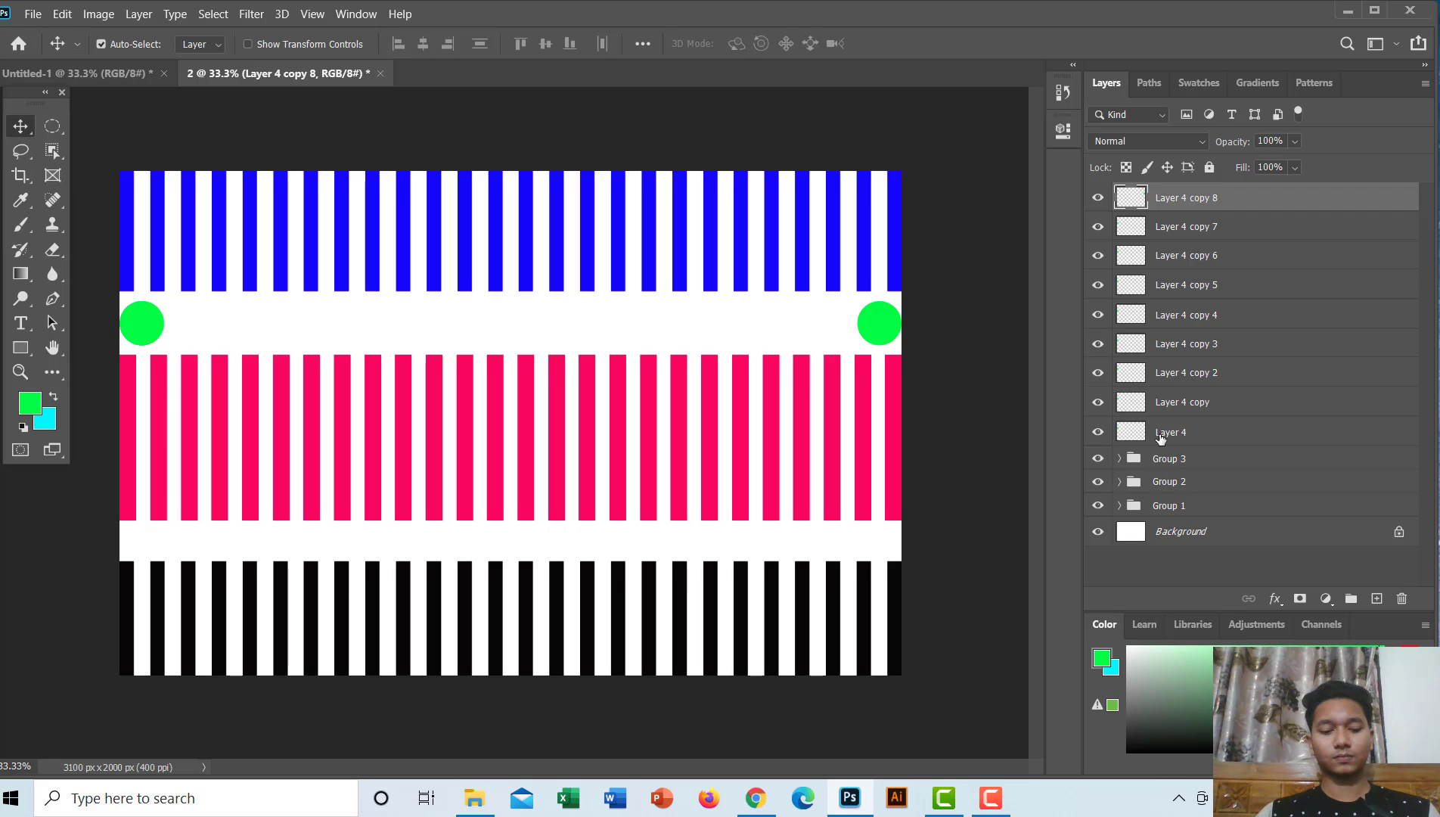
# Step: Distribute all green circle layers by horizontal centers and group them as Group 4
pyautogui.keyDown('shift'); pyautogui.click(1160, 438); pyautogui.keyUp('shift')
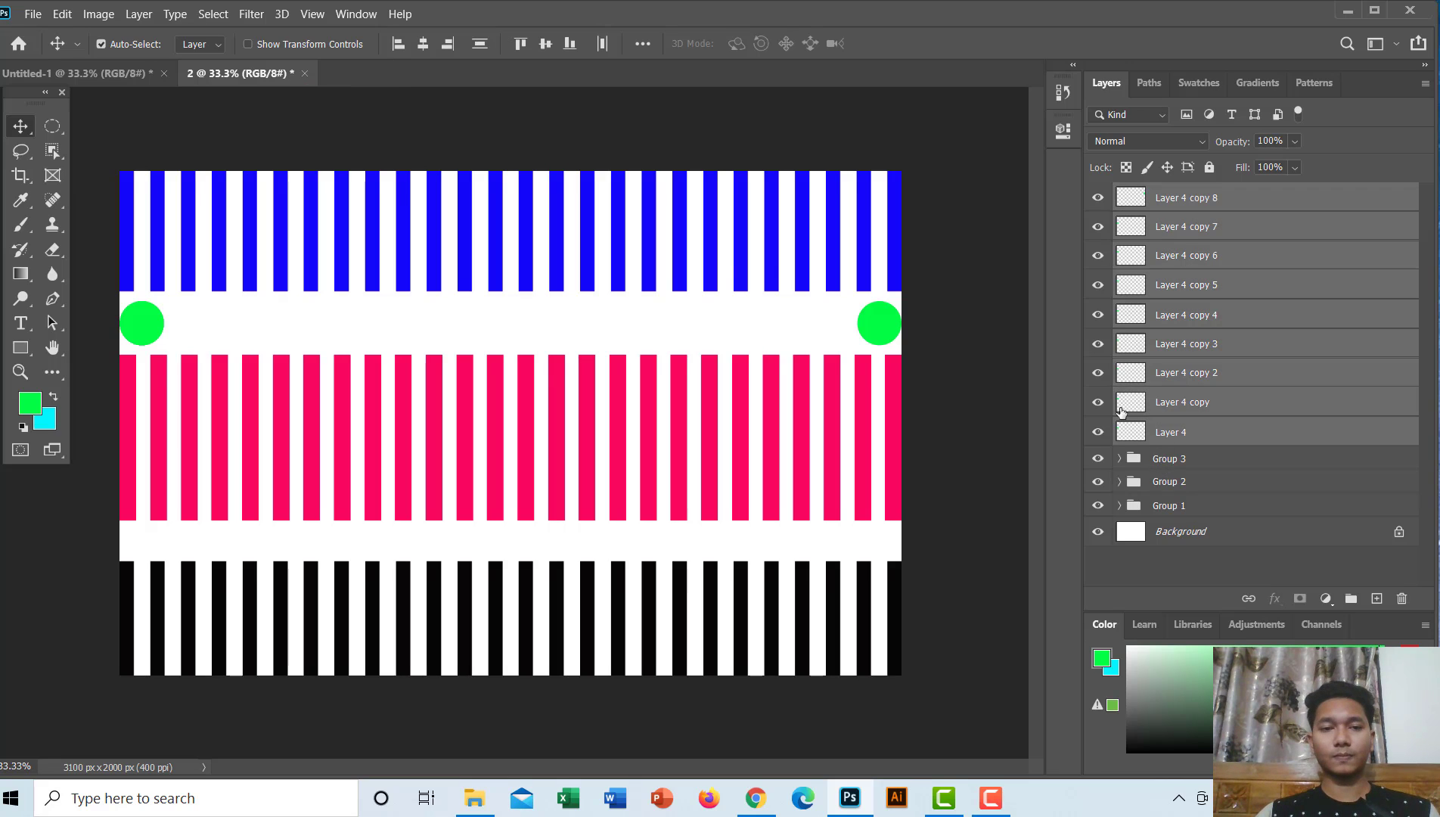
pyautogui.click(603, 44)
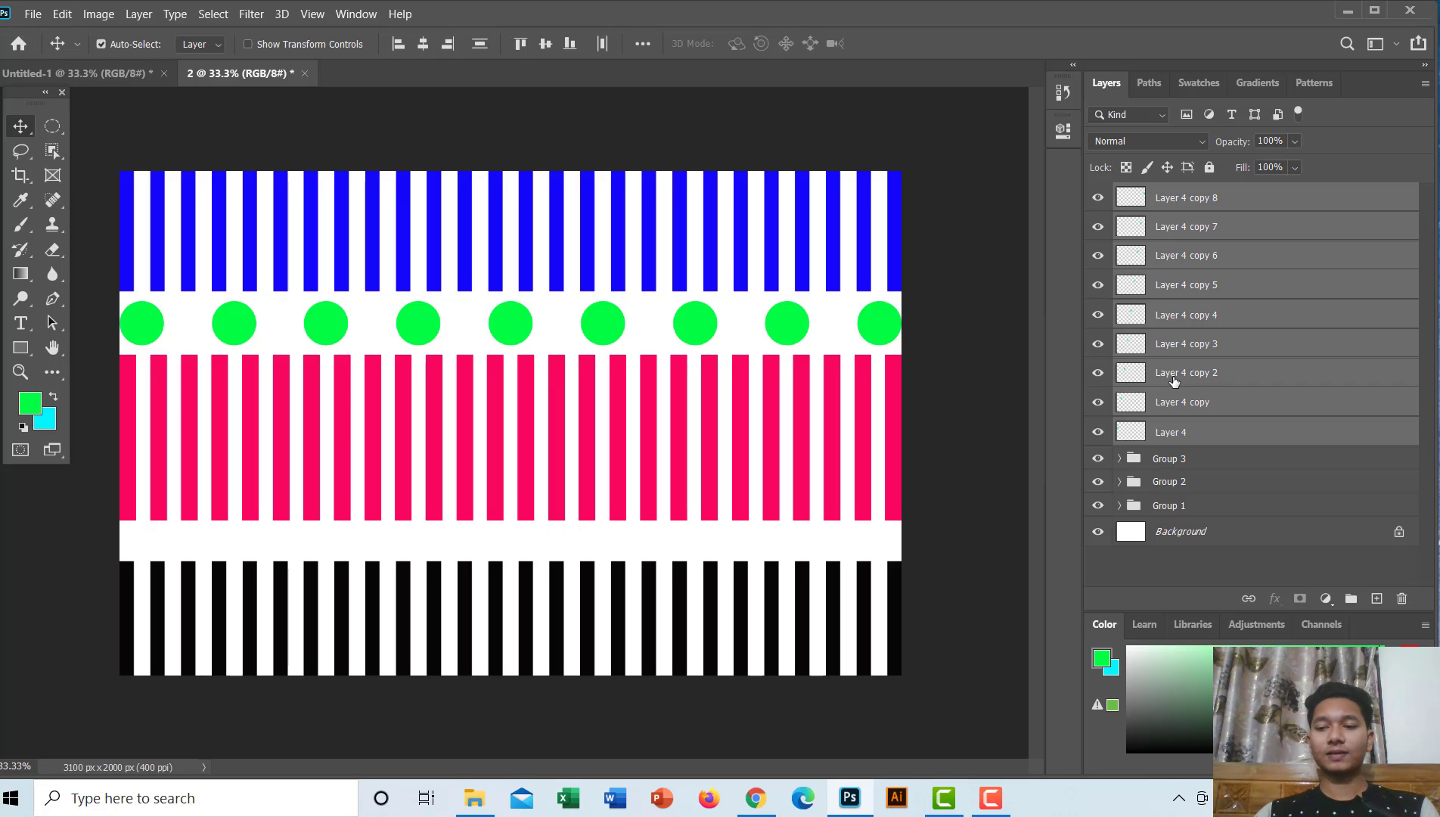
pyautogui.click(1352, 600)
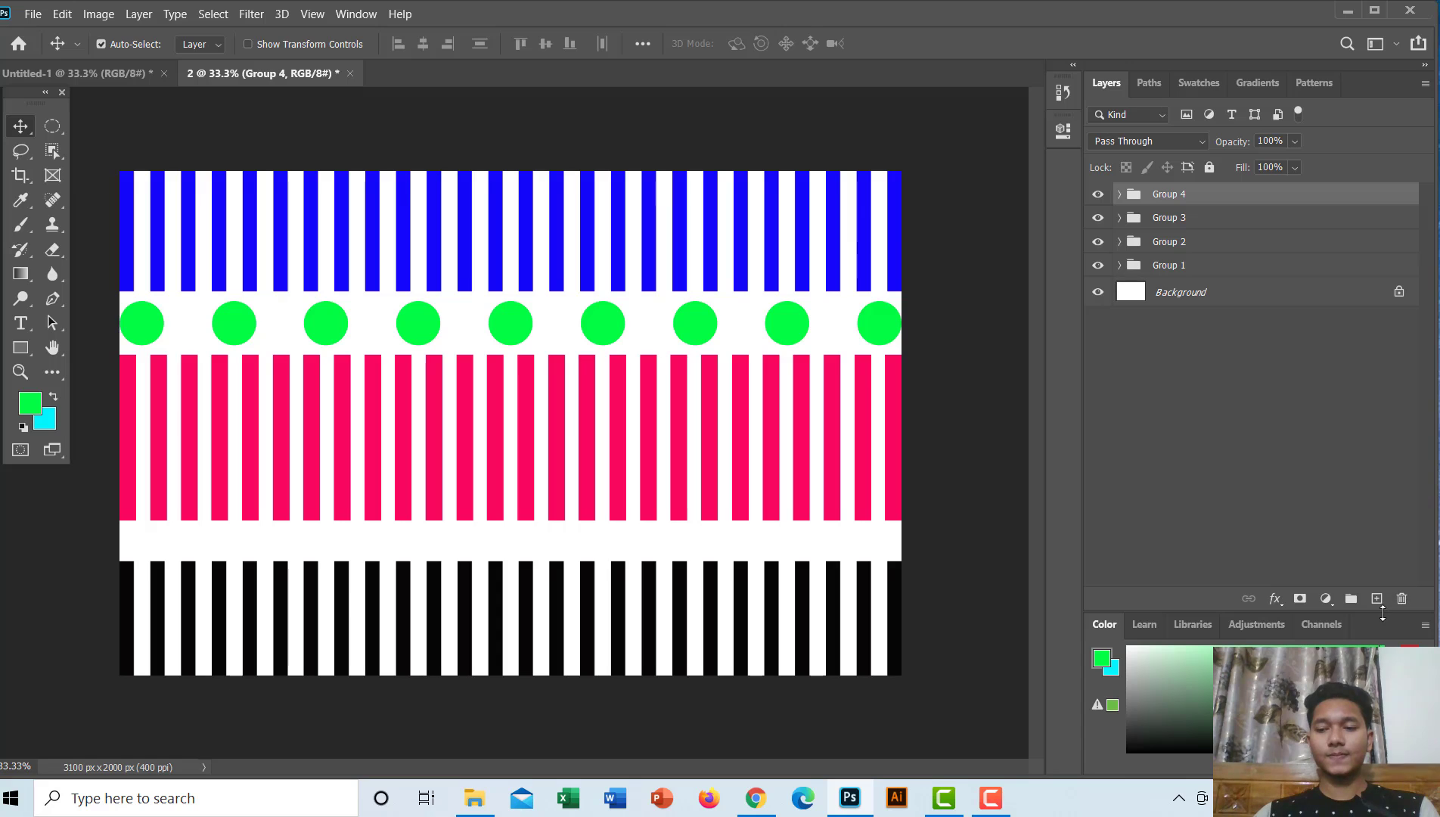
# Step: On new Layer 5, make a dot-sized circle at the lower band's left end with yellow foreground
pyautogui.click(1377, 599)
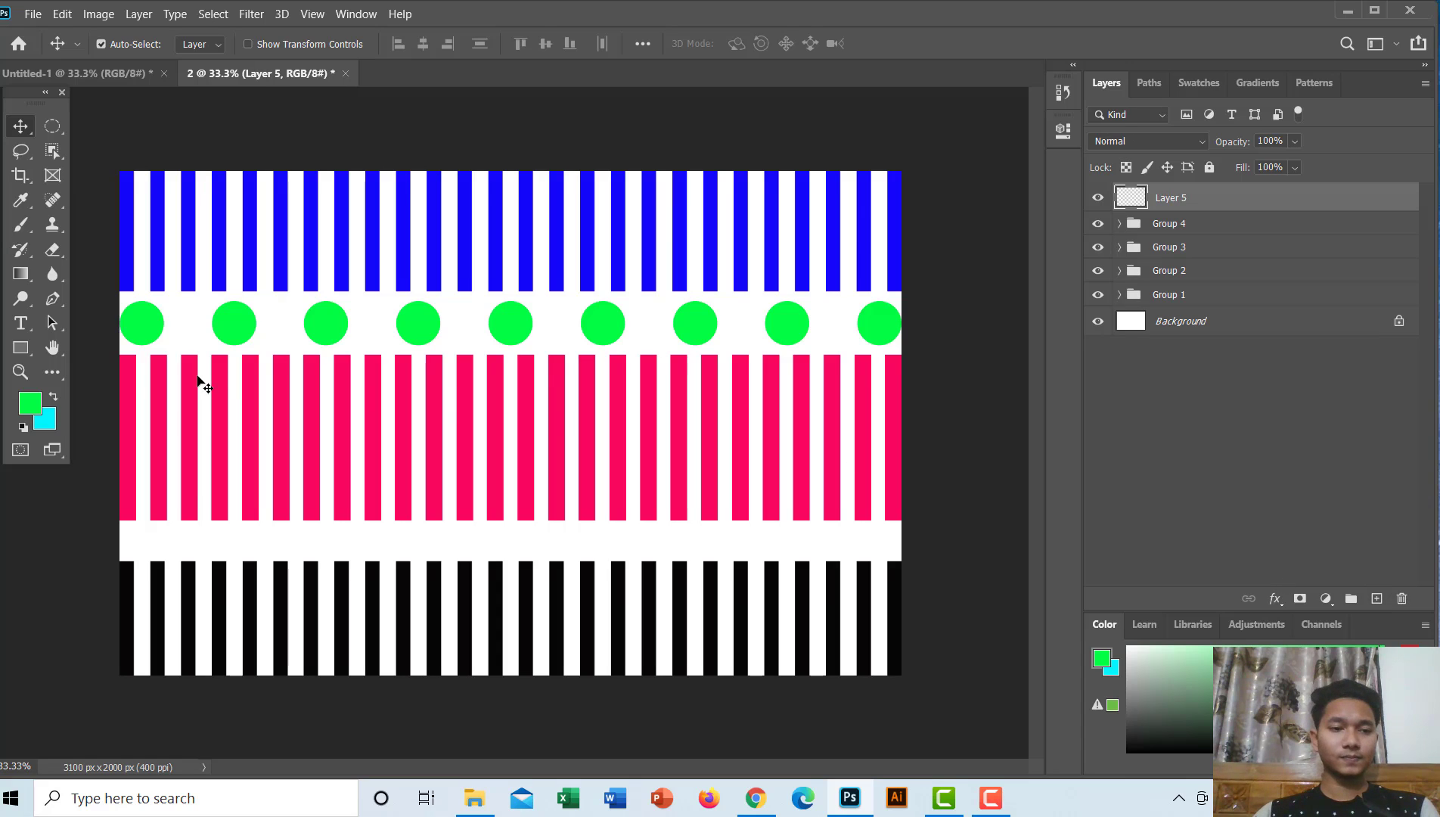
pyautogui.click(51, 129)
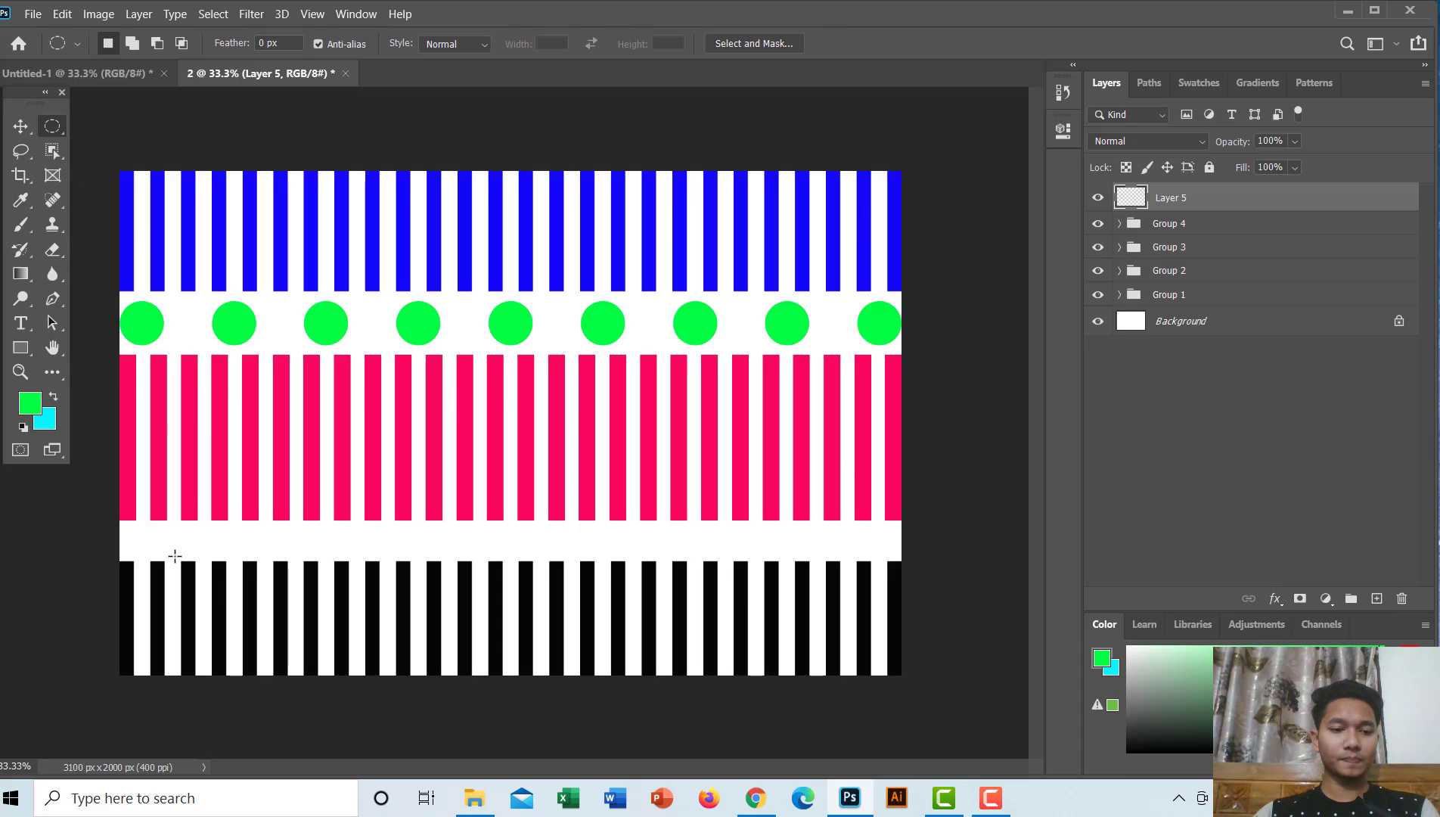
pyautogui.moveTo(151, 539)
pyautogui.mouseDown()
pyautogui.moveTo(185, 547)
pyautogui.moveTo(175, 561)
pyautogui.mouseUp()
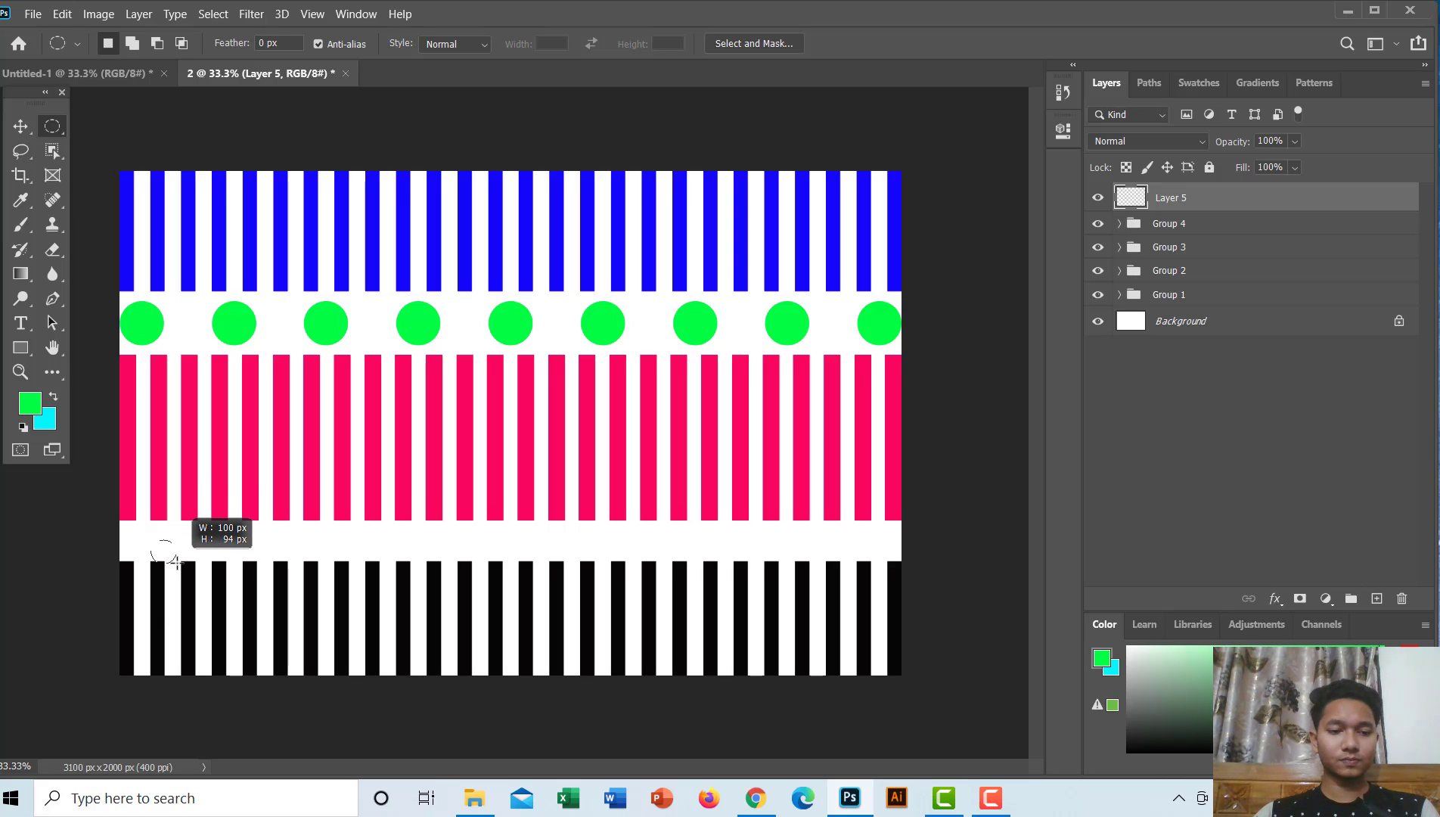
pyautogui.moveTo(177, 561); pyautogui.dragTo(171, 557)
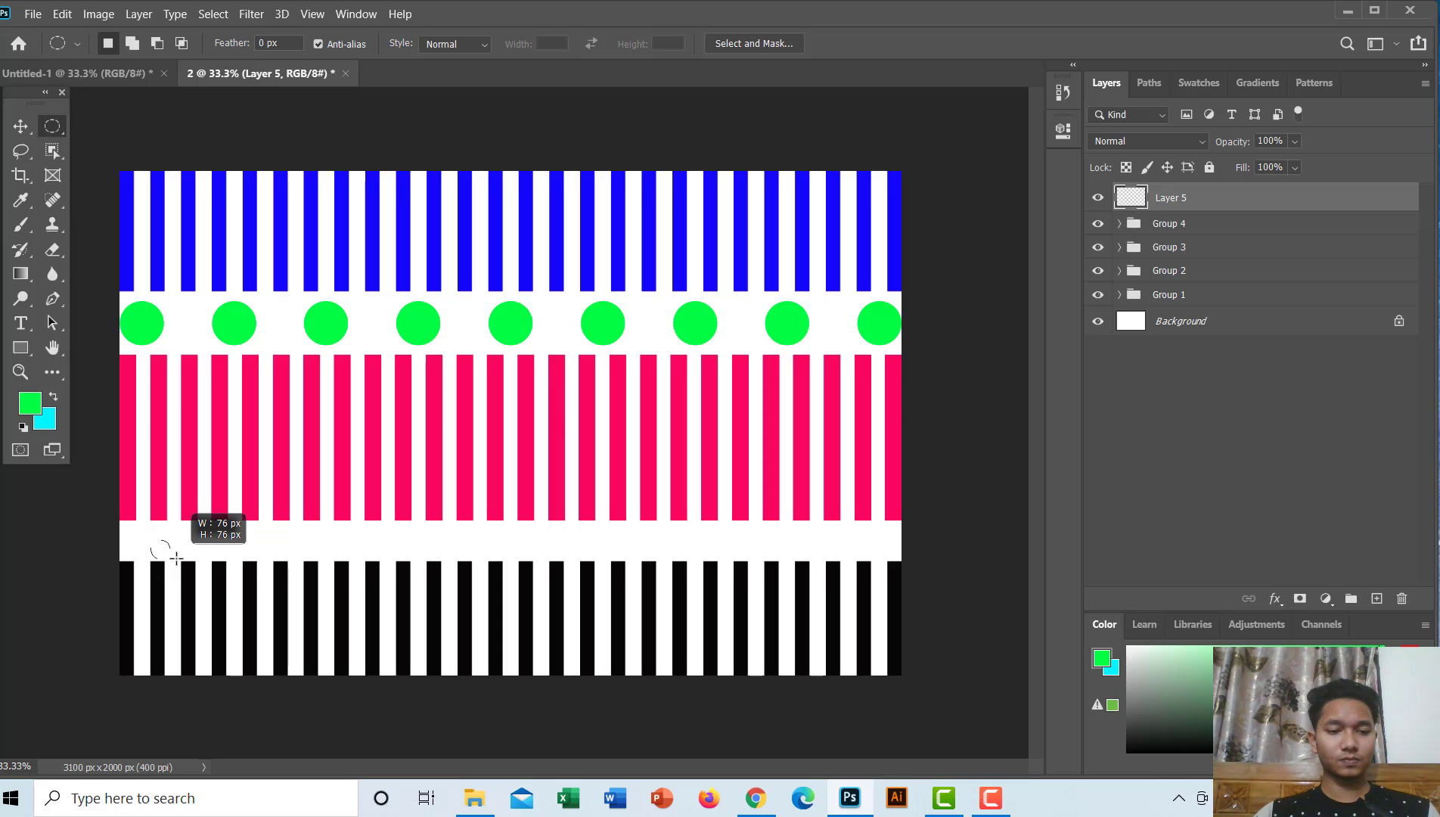
pyautogui.moveTo(171, 556); pyautogui.dragTo(179, 558)
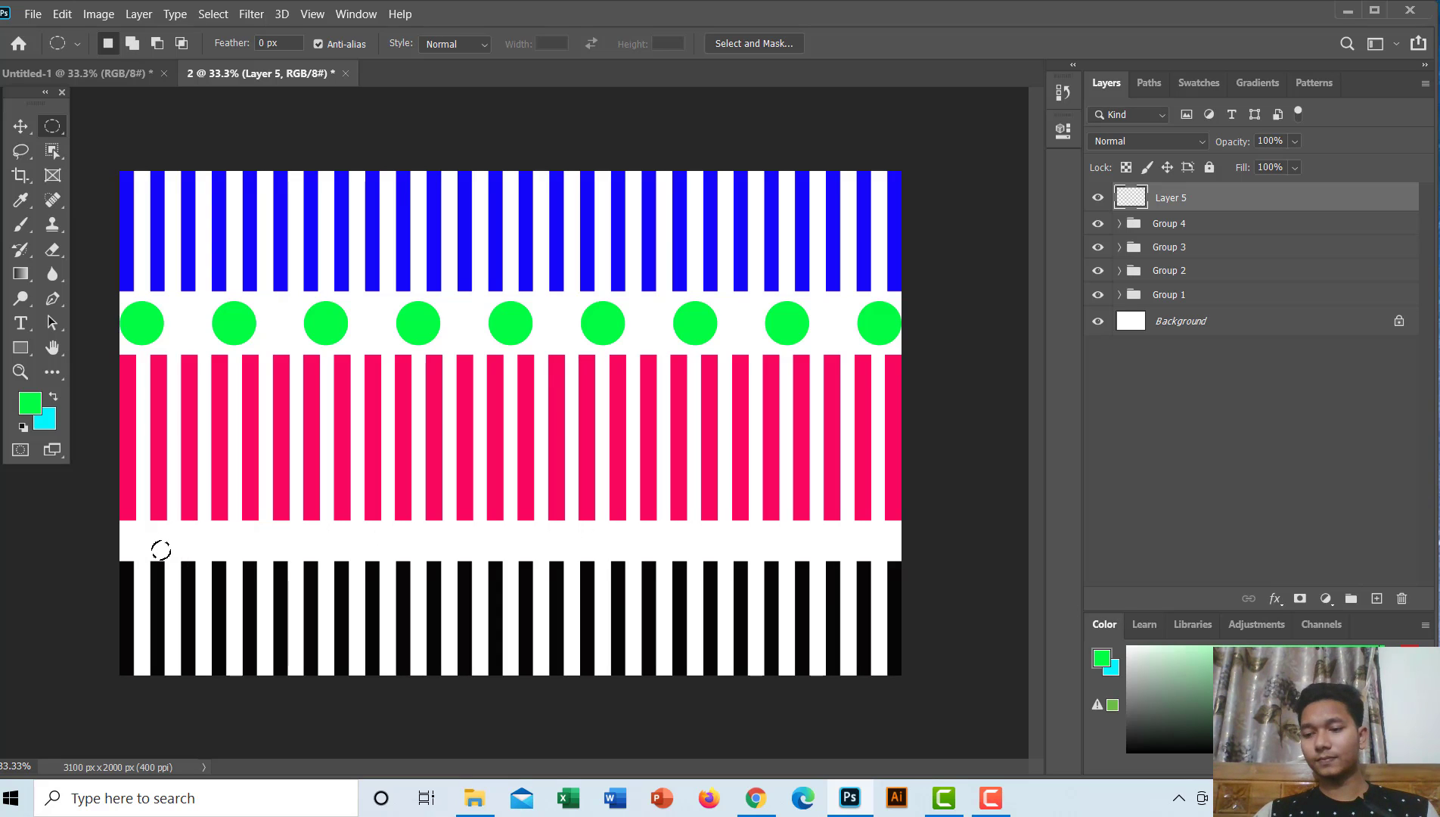
pyautogui.click(1408, 733)
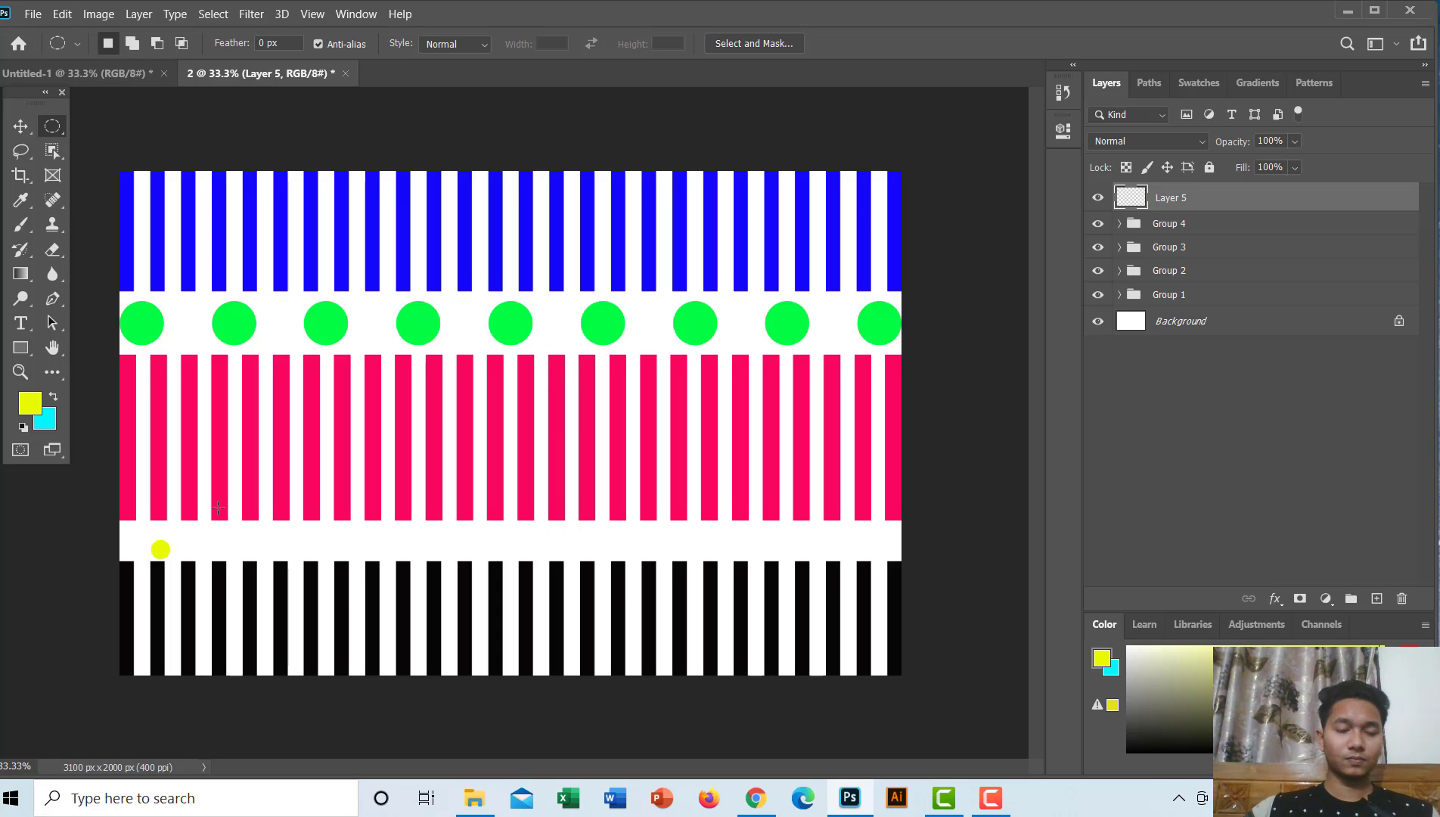
pyautogui.click(21, 126)
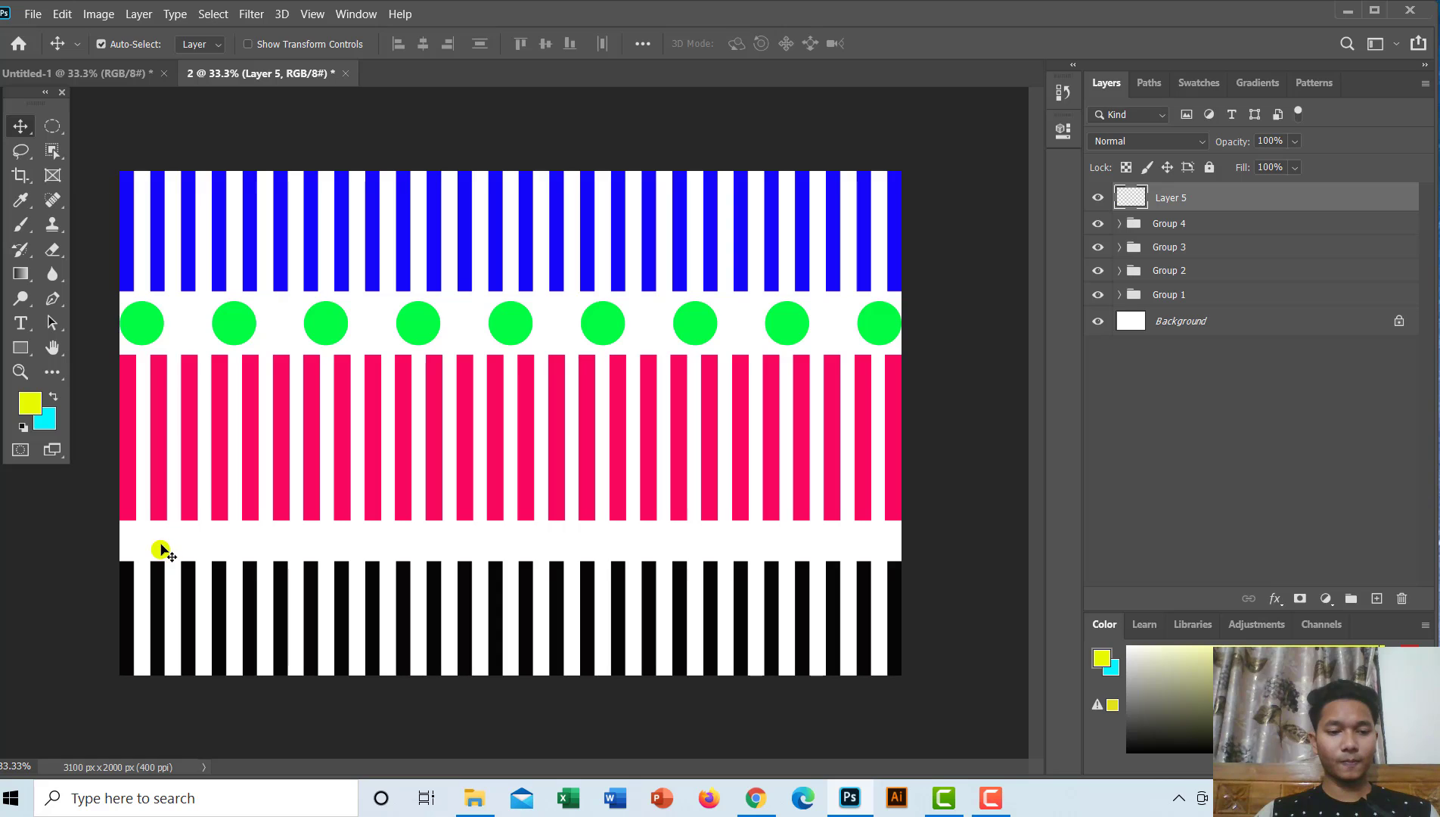
# Step: Move the yellow circle to the band's left edge, duplicate it, and drag the top copy right
pyautogui.moveTo(160, 546); pyautogui.dragTo(129, 542)
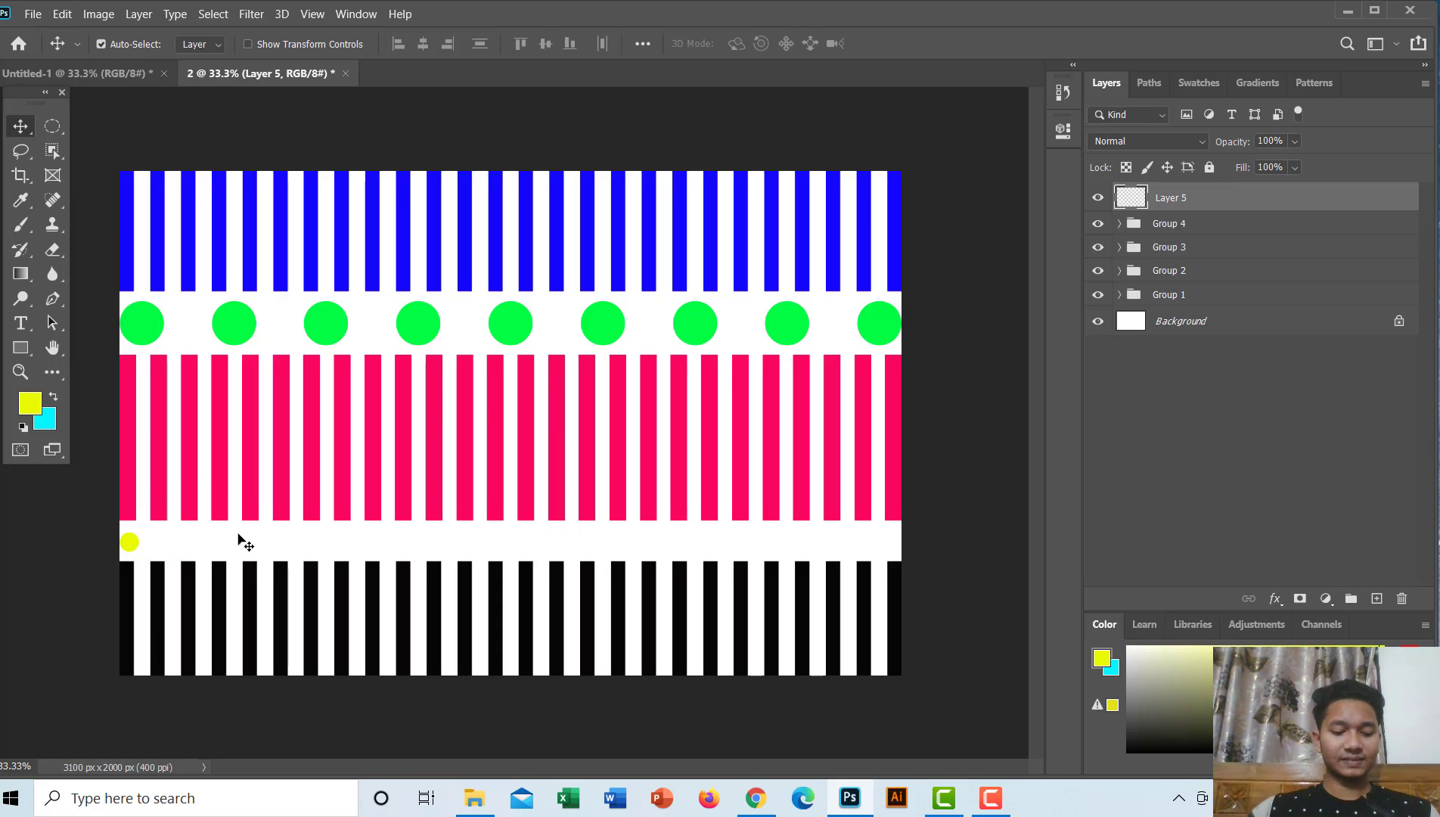
pyautogui.hotkey('ctrl', 'j')
pyautogui.hotkey('ctrl', 'j')
pyautogui.hotkey('ctrl', 'j')
pyautogui.hotkey('ctrl', 'j')
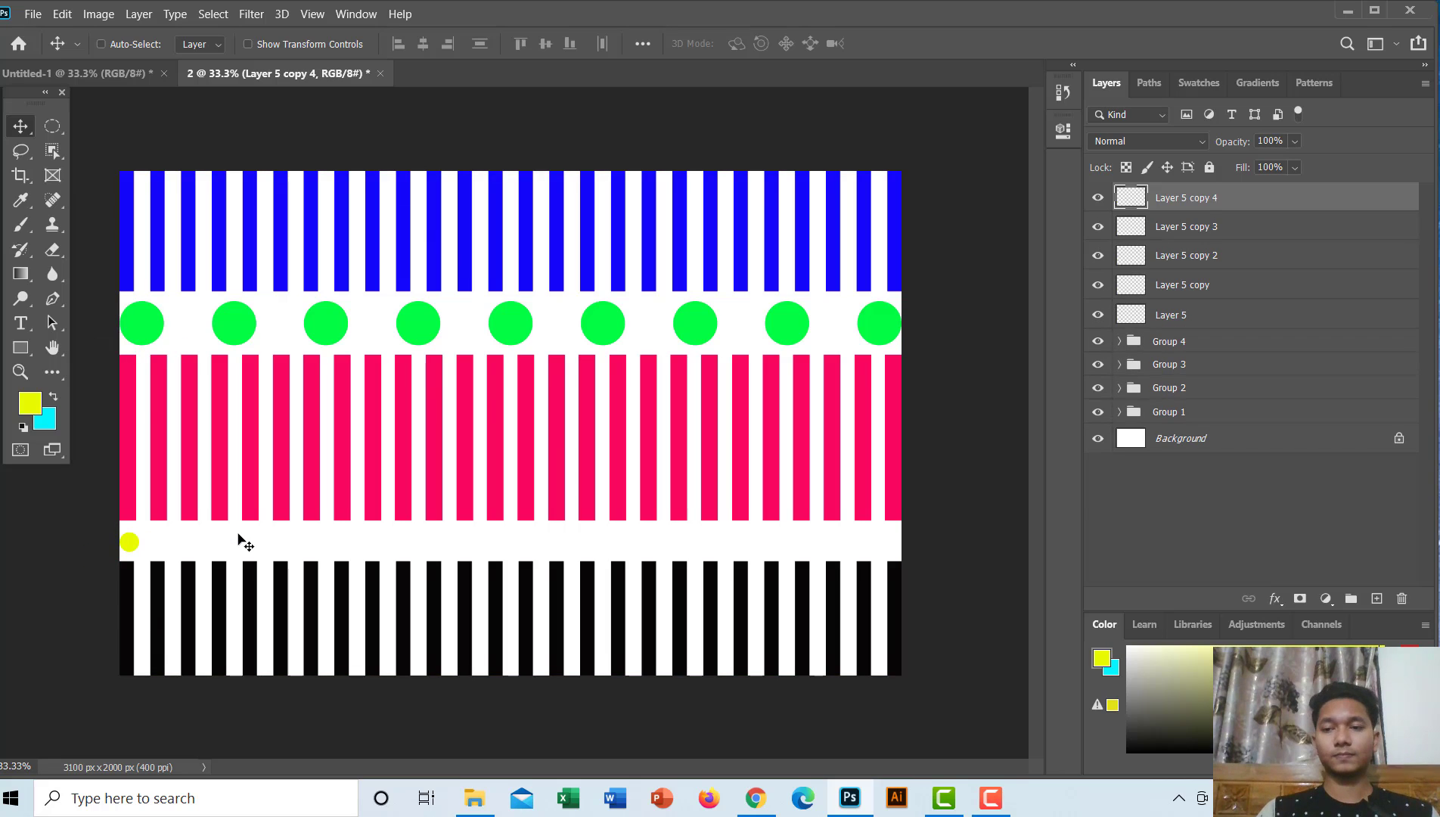
pyautogui.hotkey('ctrl', 'j')
pyautogui.hotkey('ctrl', 'j')
pyautogui.hotkey('ctrl', 'j')
pyautogui.hotkey('ctrl', 'j')
pyautogui.hotkey('ctrl', 'j')
pyautogui.hotkey('ctrl', 'j')
pyautogui.hotkey('ctrl', 'j')
pyautogui.hotkey('ctrl', 'j')
pyautogui.hotkey('ctrl', 'j')
pyautogui.hotkey('ctrl', 'j')
pyautogui.hotkey('ctrl', 'j')
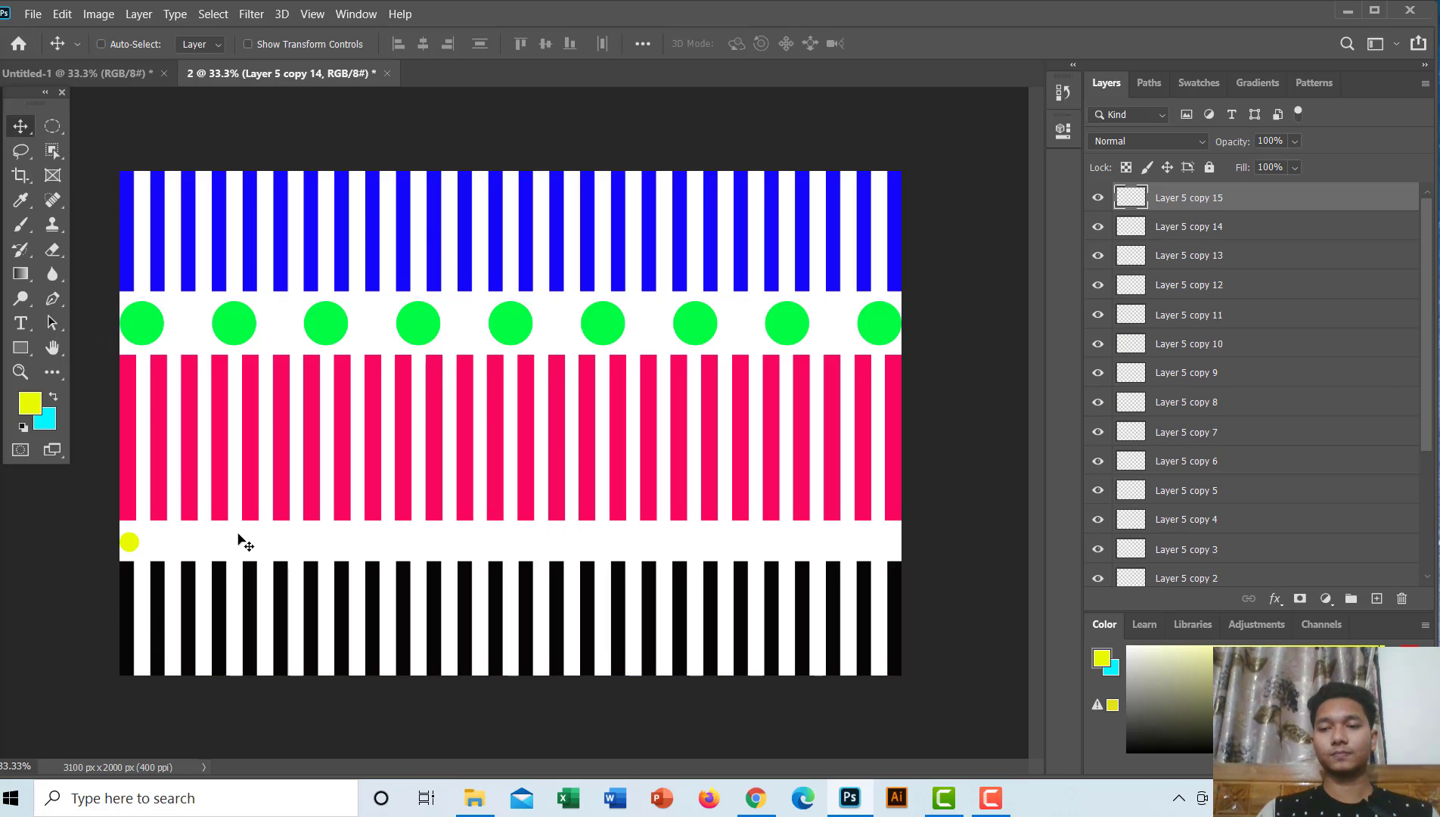
pyautogui.hotkey('ctrl', 'j')
pyautogui.hotkey('ctrl', 'j')
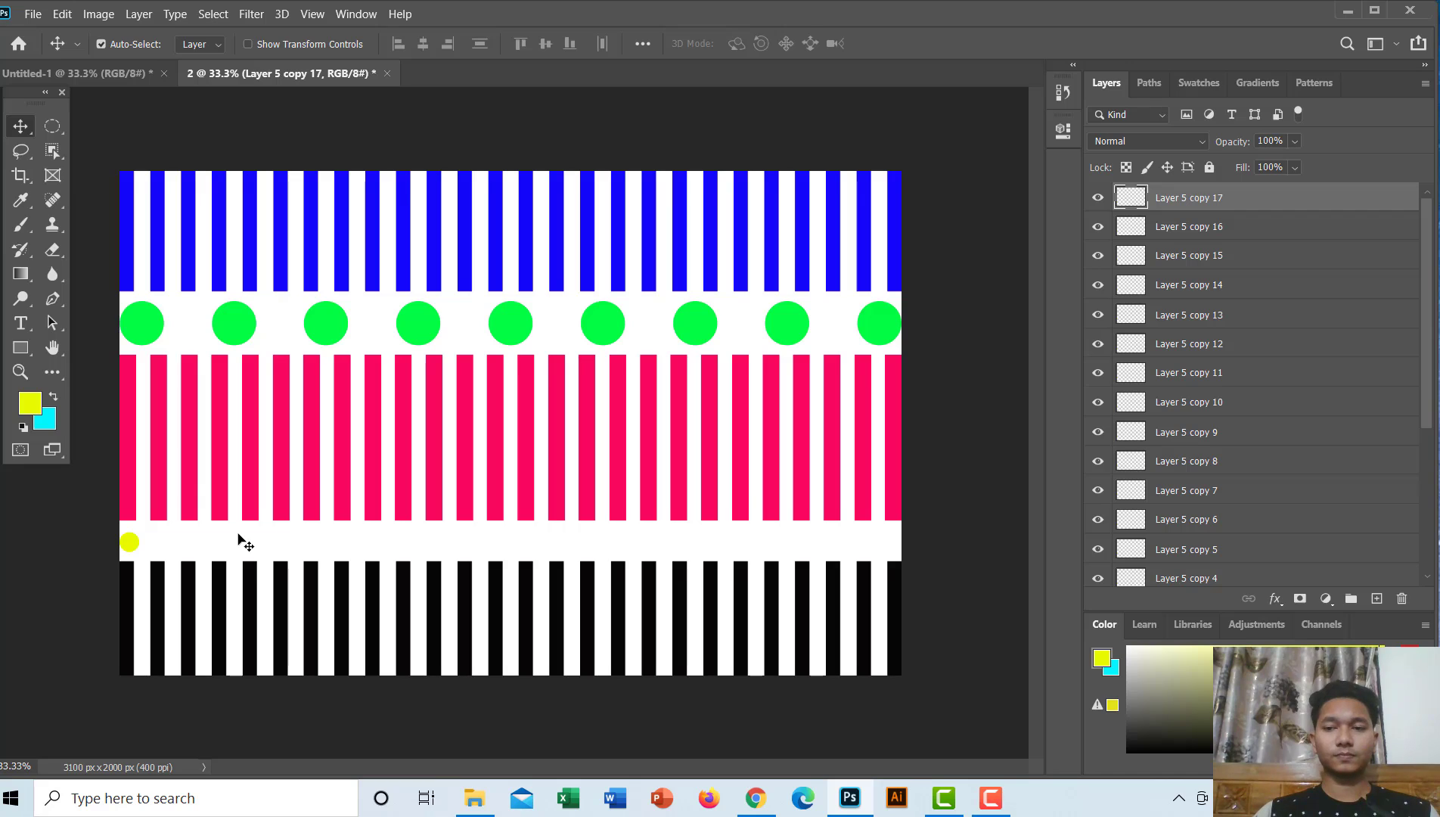
pyautogui.moveTo(125, 551); pyautogui.dragTo(893, 544)
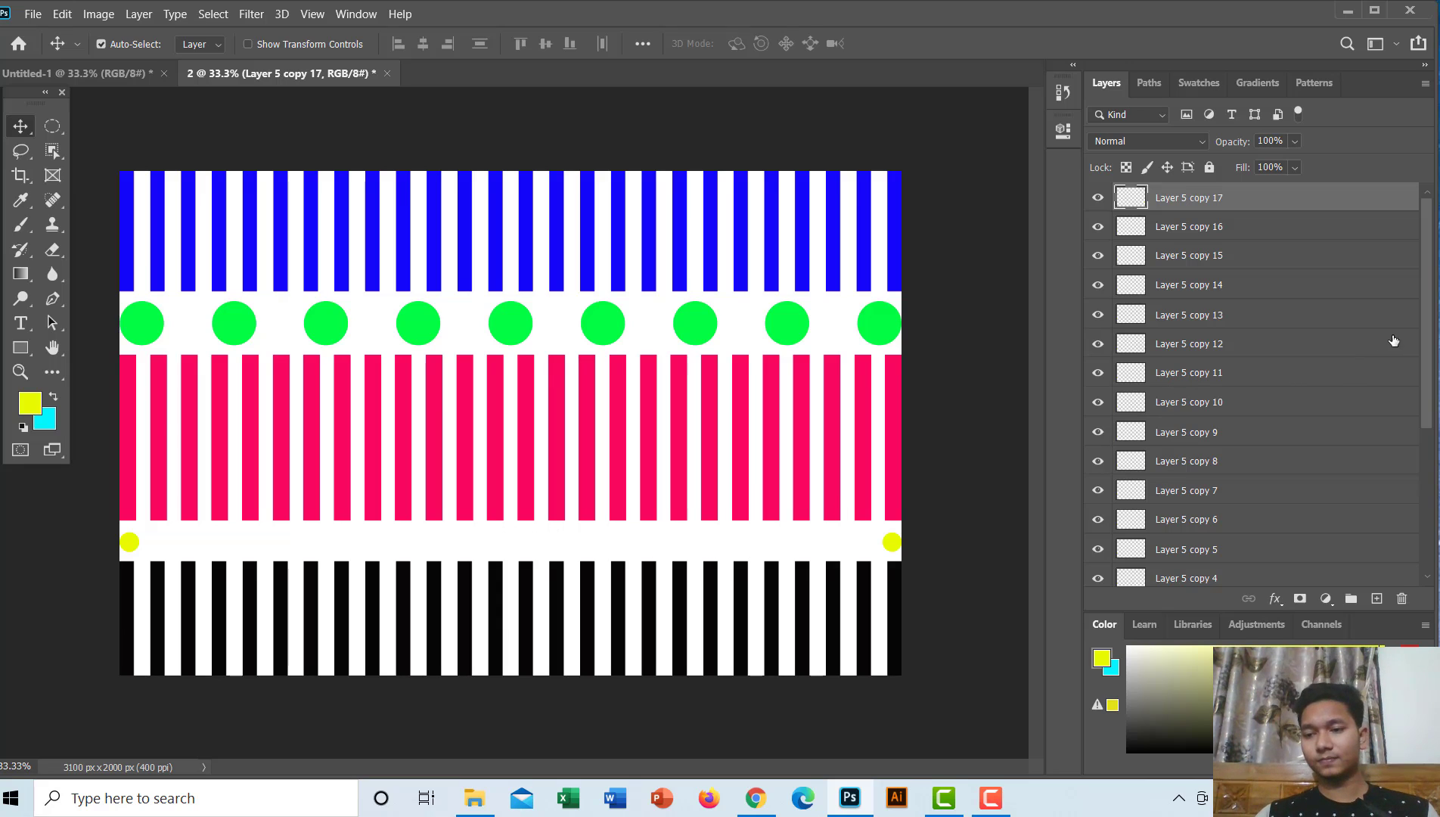
# Step: Distribute all yellow circle layers by horizontal centers and group them as Group 5
pyautogui.moveTo(1425, 326); pyautogui.dragTo(1432, 417)
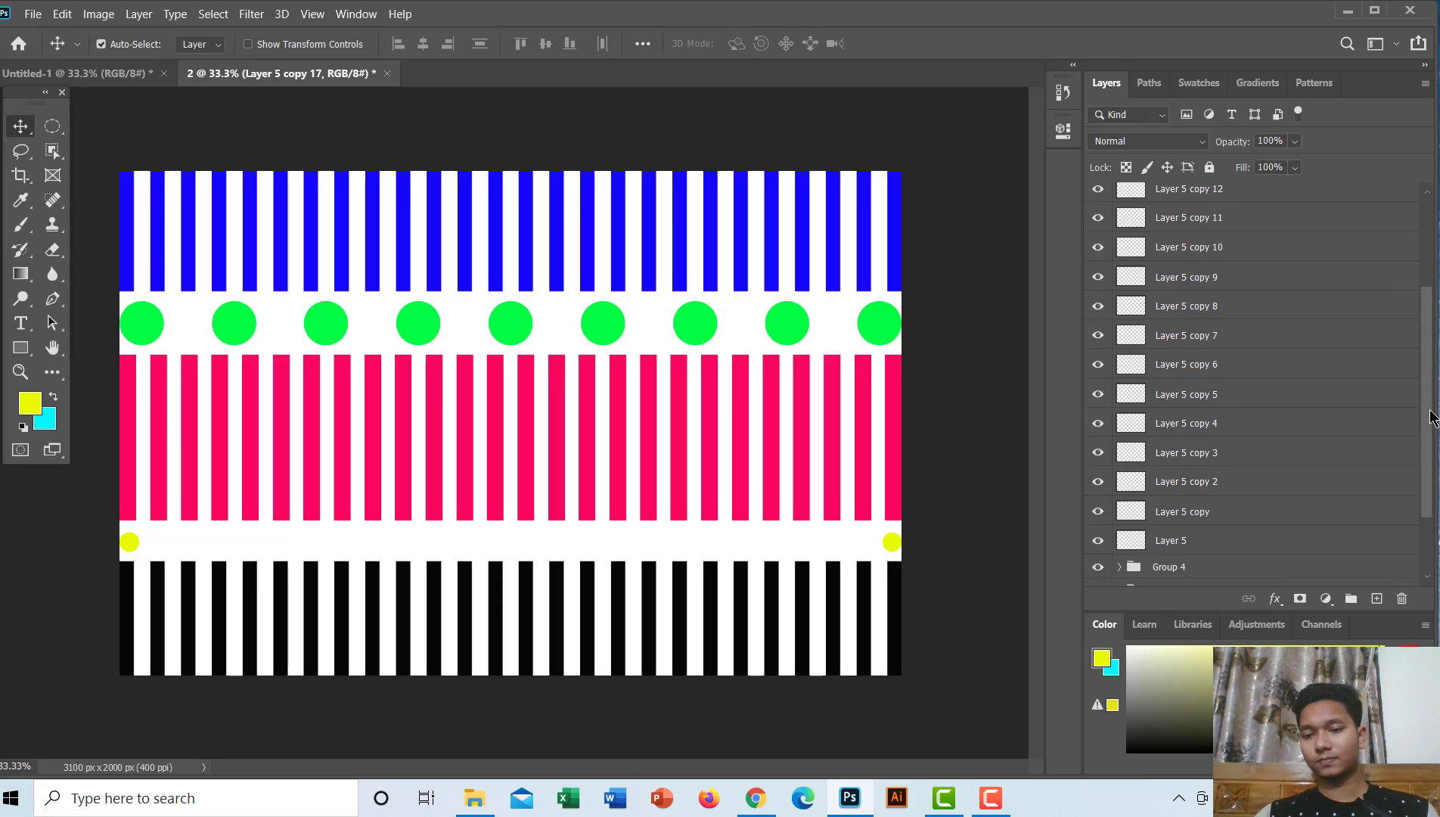
pyautogui.keyDown('shift'); pyautogui.click(1148, 538); pyautogui.keyUp('shift')
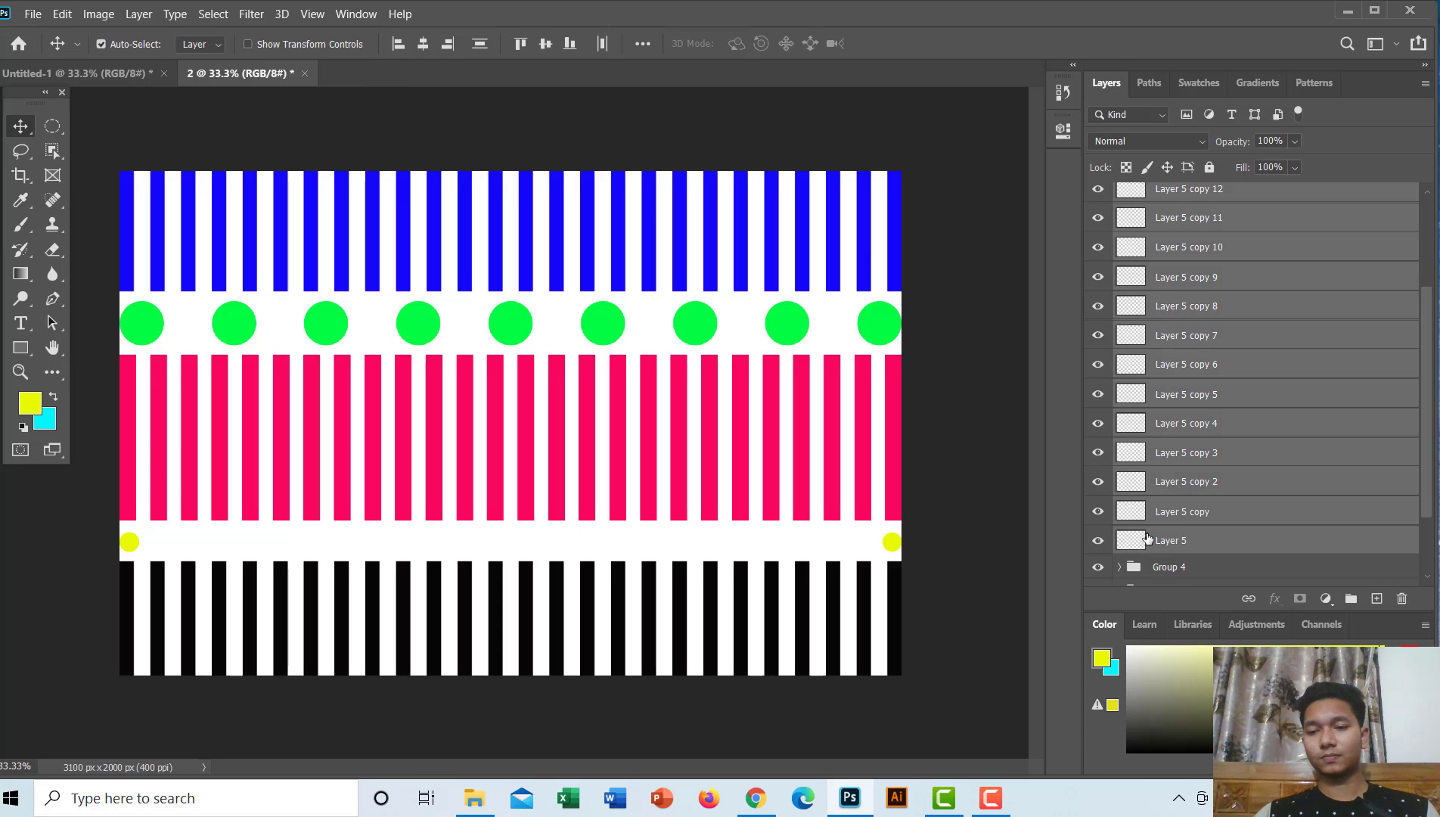
pyautogui.click(605, 44)
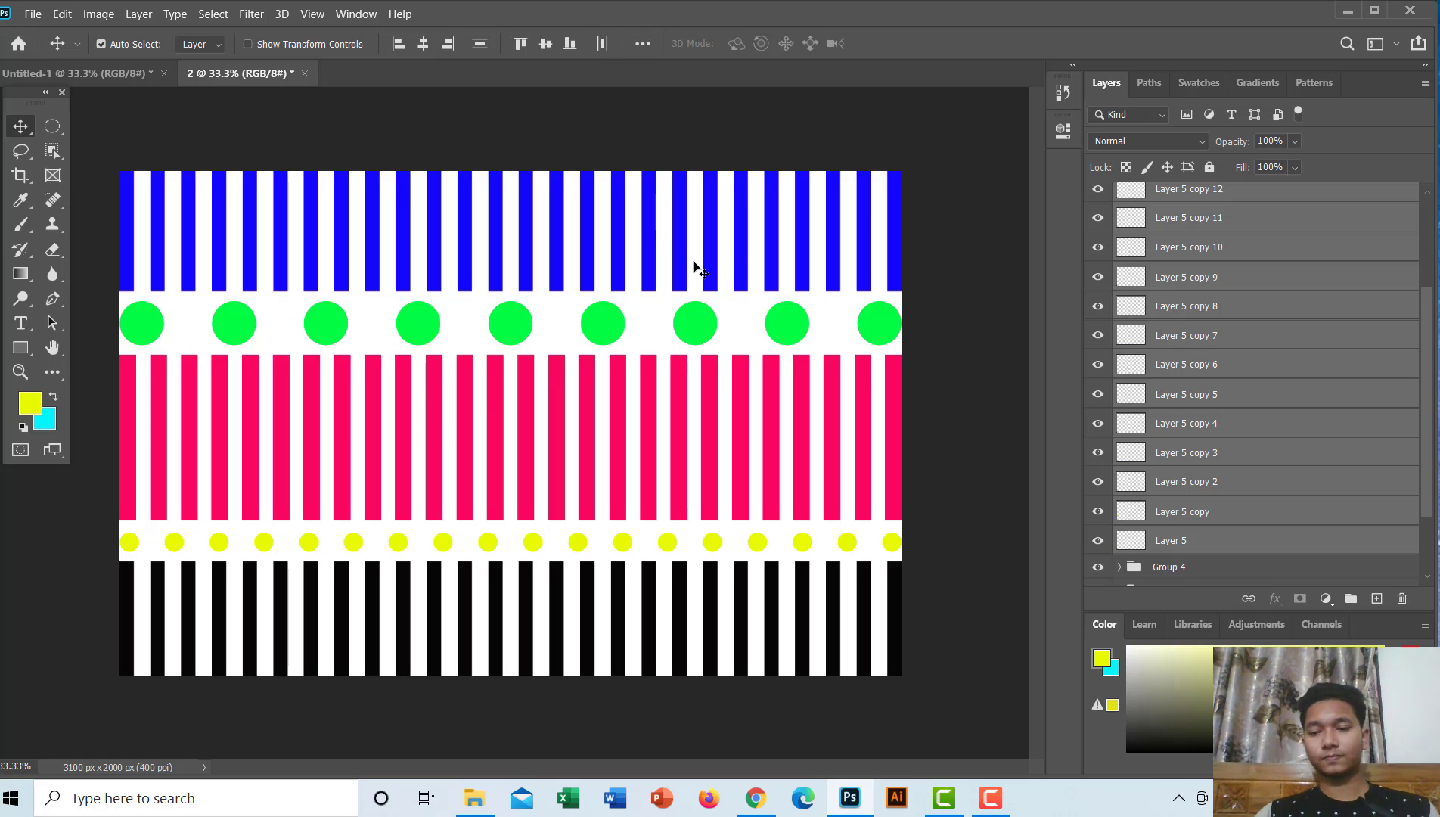
pyautogui.click(1351, 599)
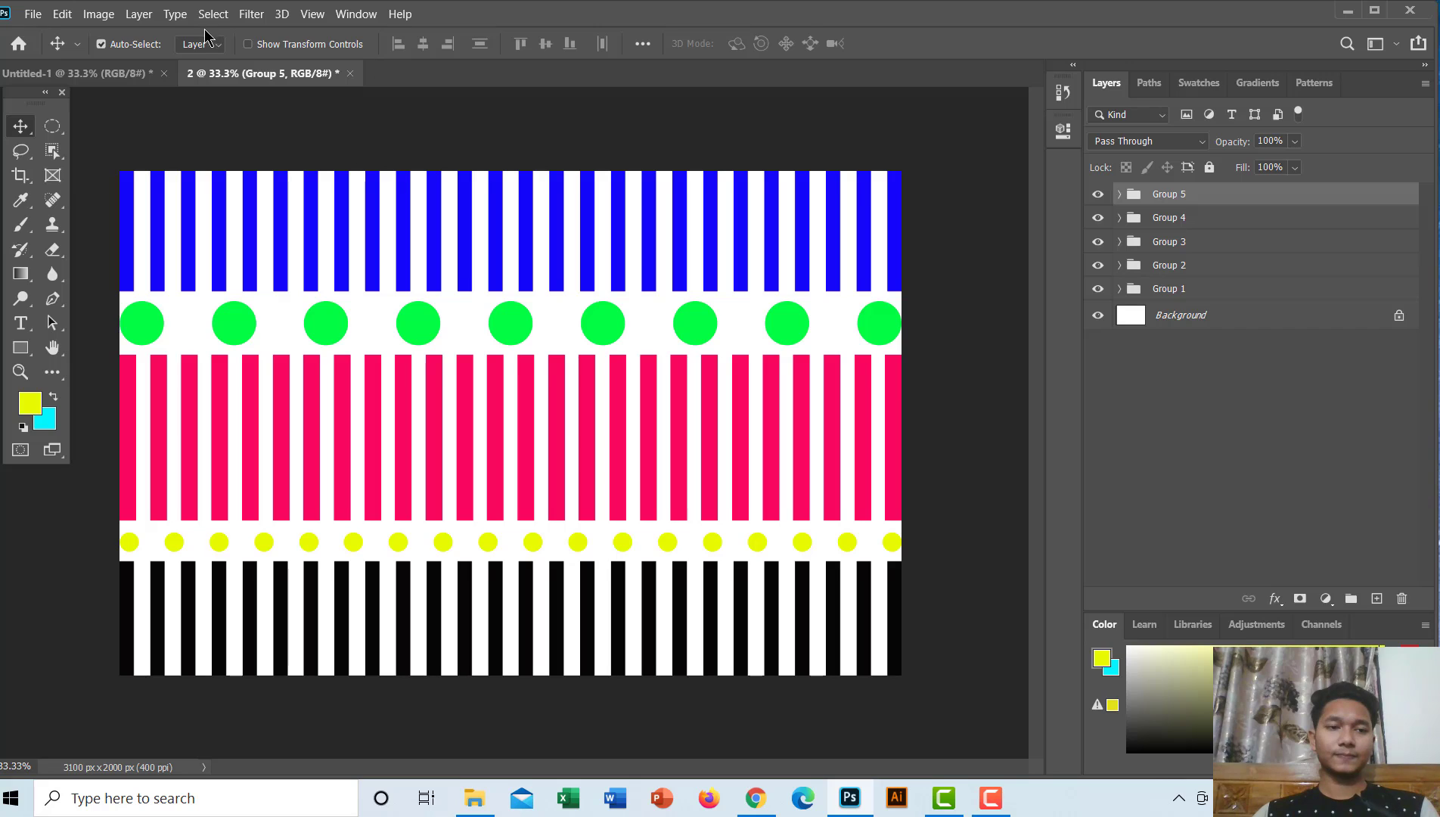
pyautogui.click(33, 16)
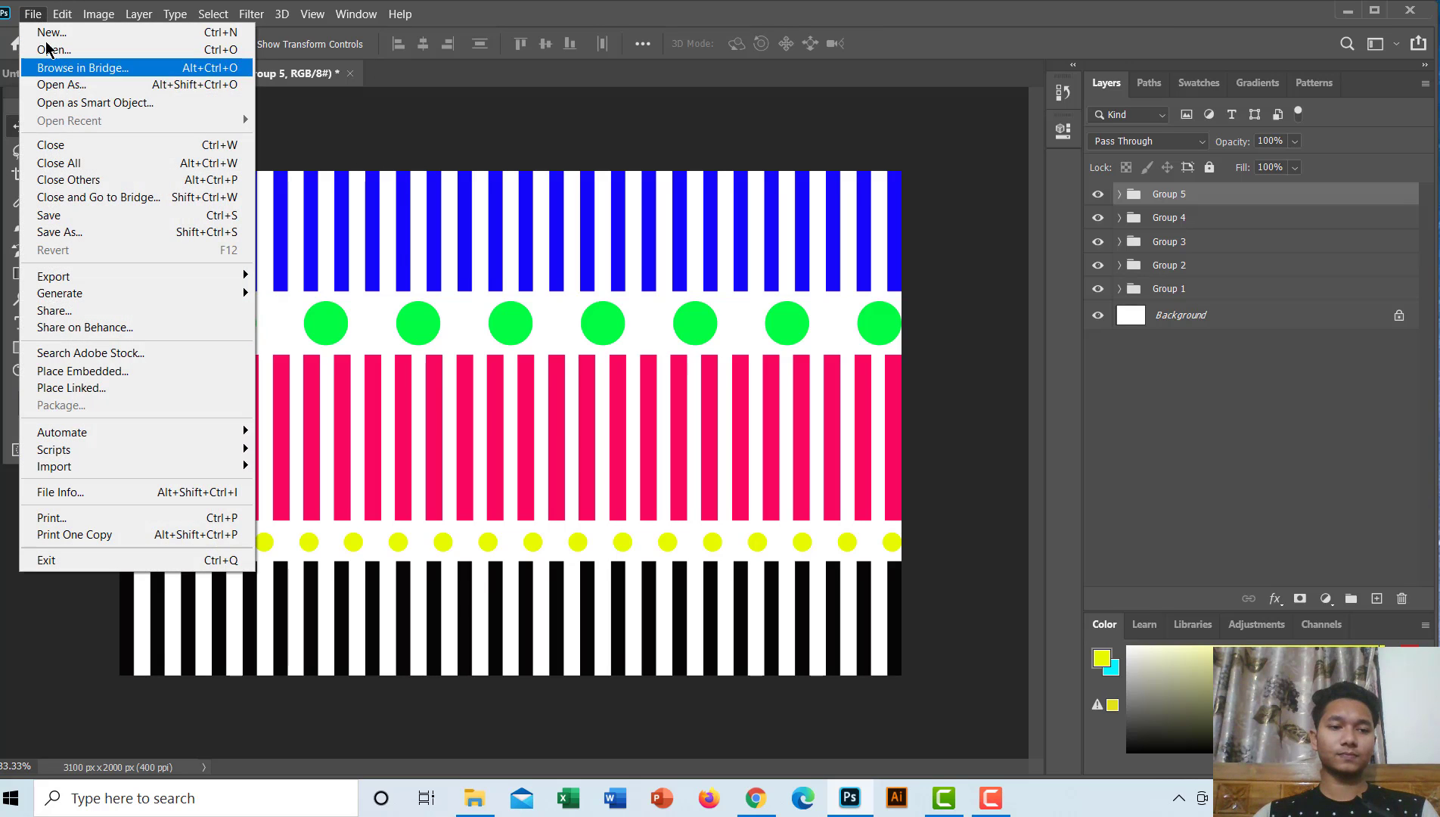
pyautogui.moveTo(53, 275)
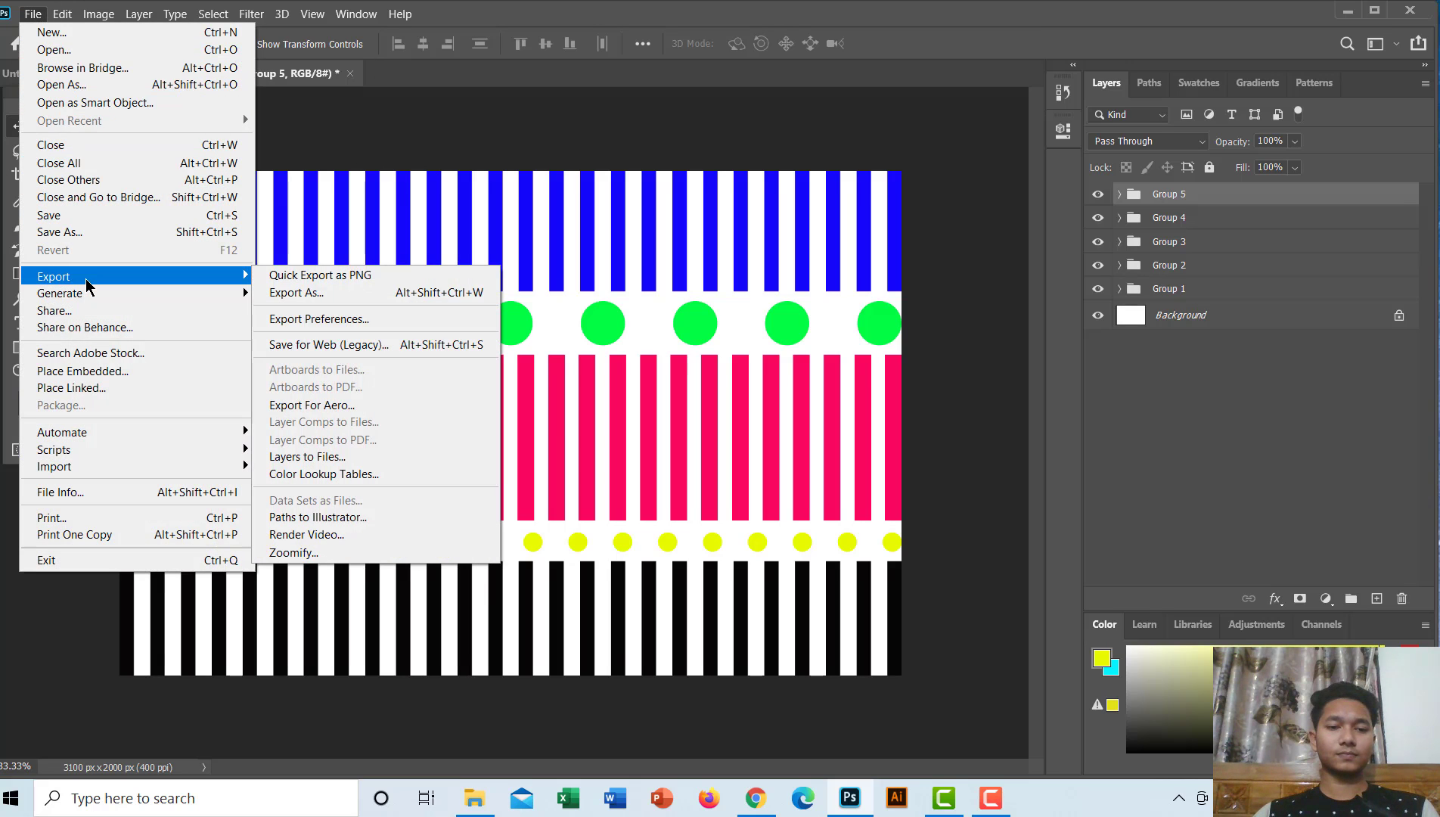
# Step: Export As a 100% quality JPG and save it as 2.jpg in the Graphic design folder
pyautogui.click(302, 292)
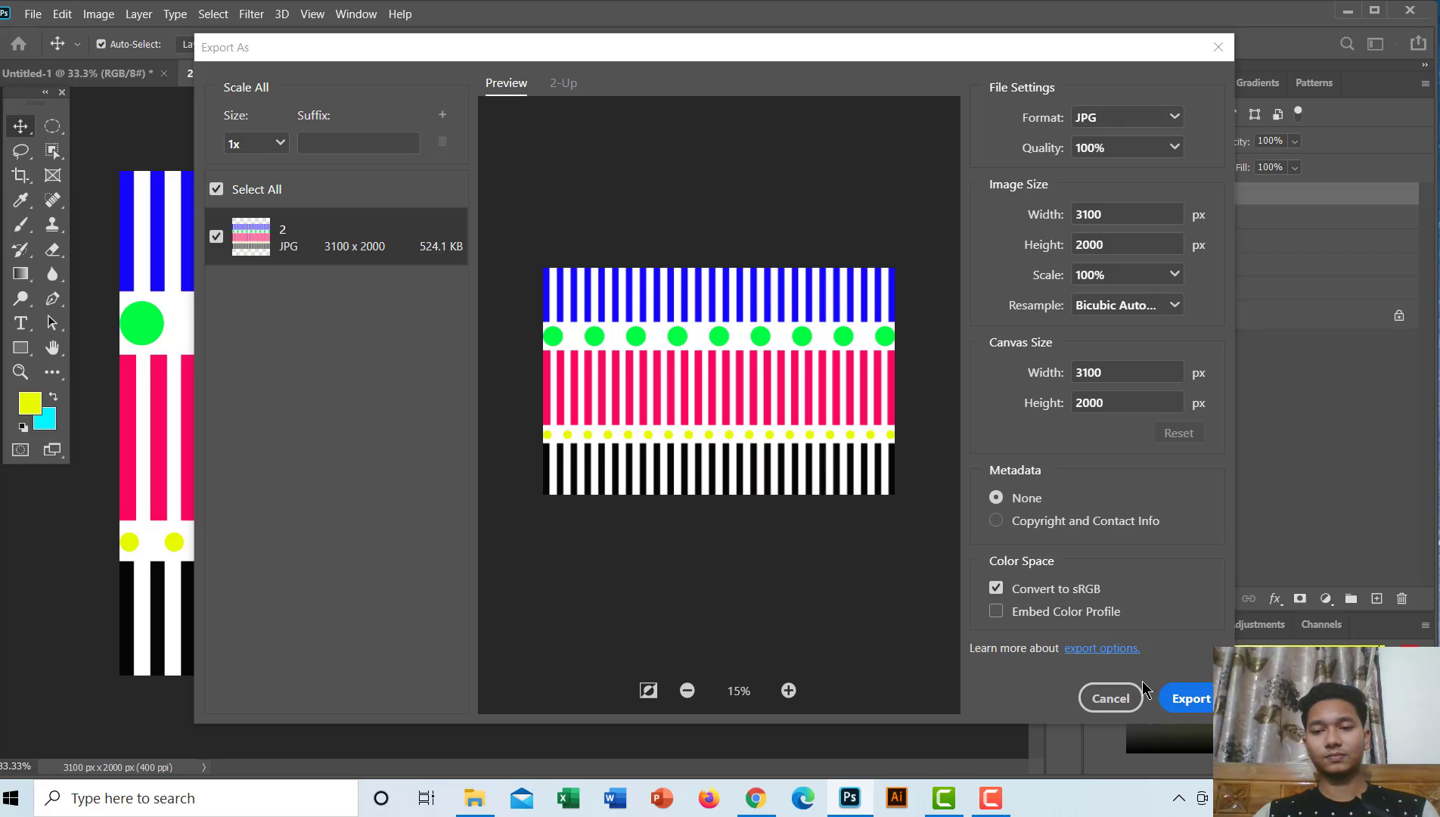
pyautogui.click(1199, 698)
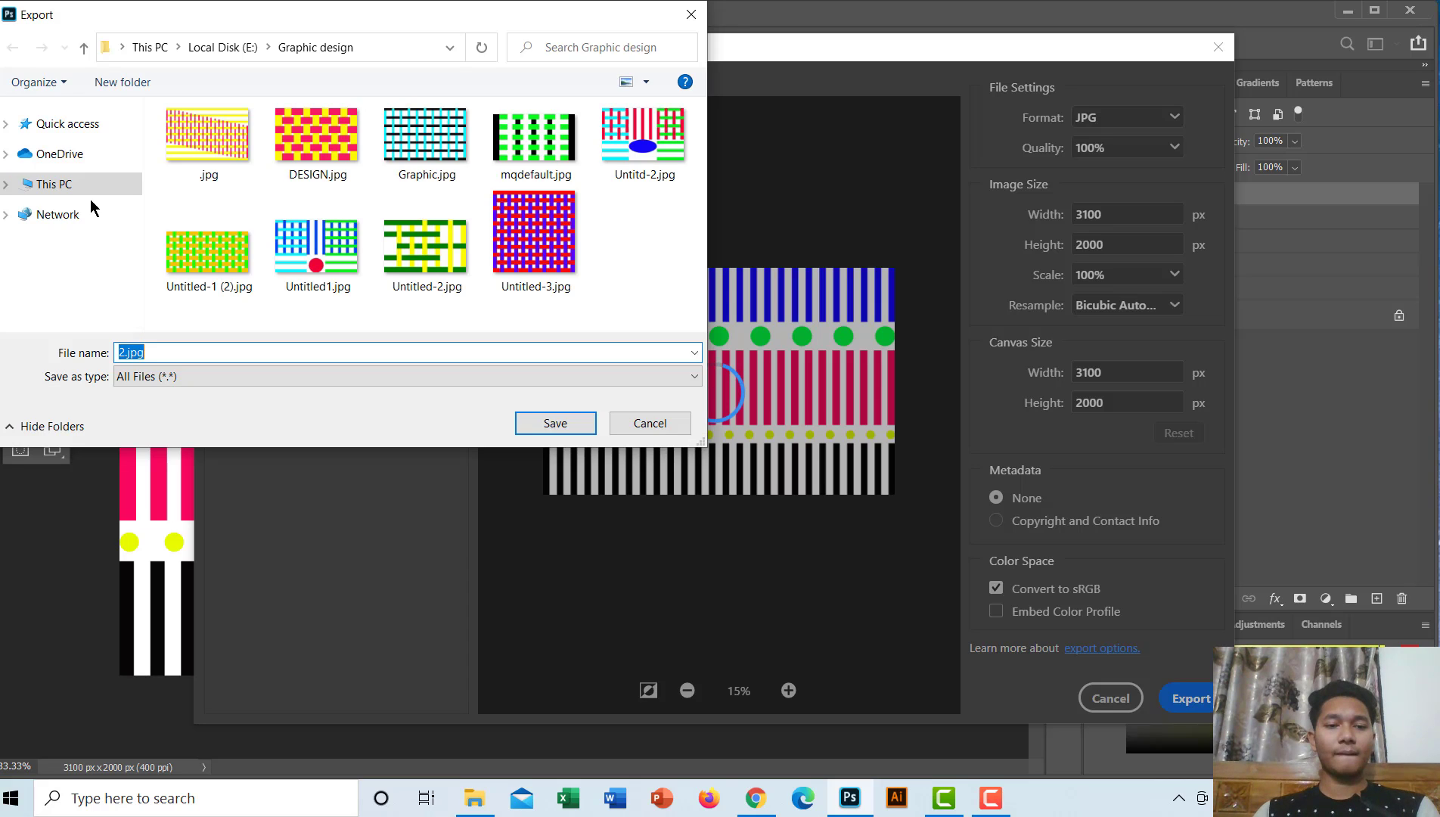
pyautogui.click(544, 426)
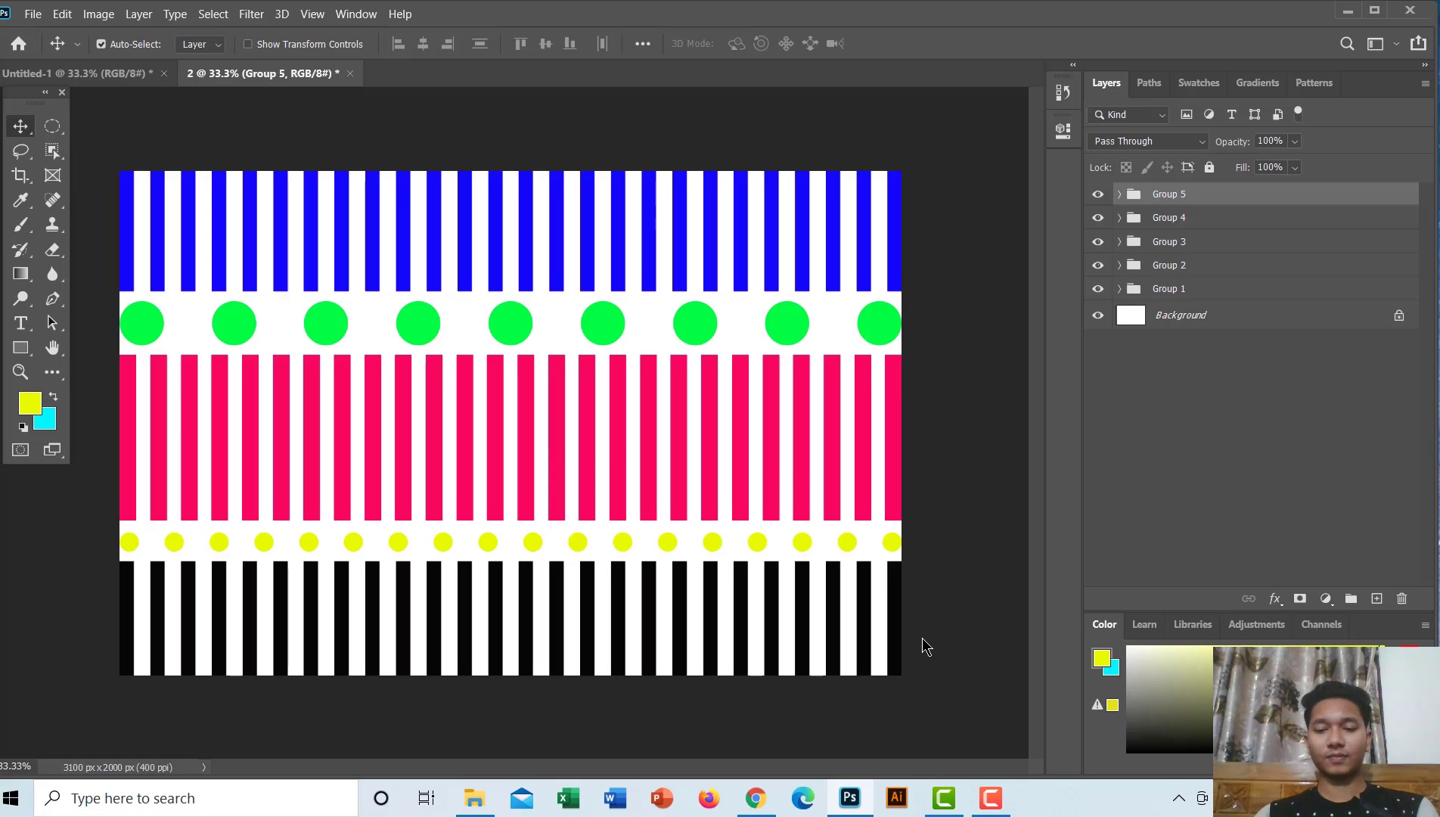
# Step: Once the export closes, bring up the screen recorder's controls from the taskbar
pyautogui.click(993, 797)
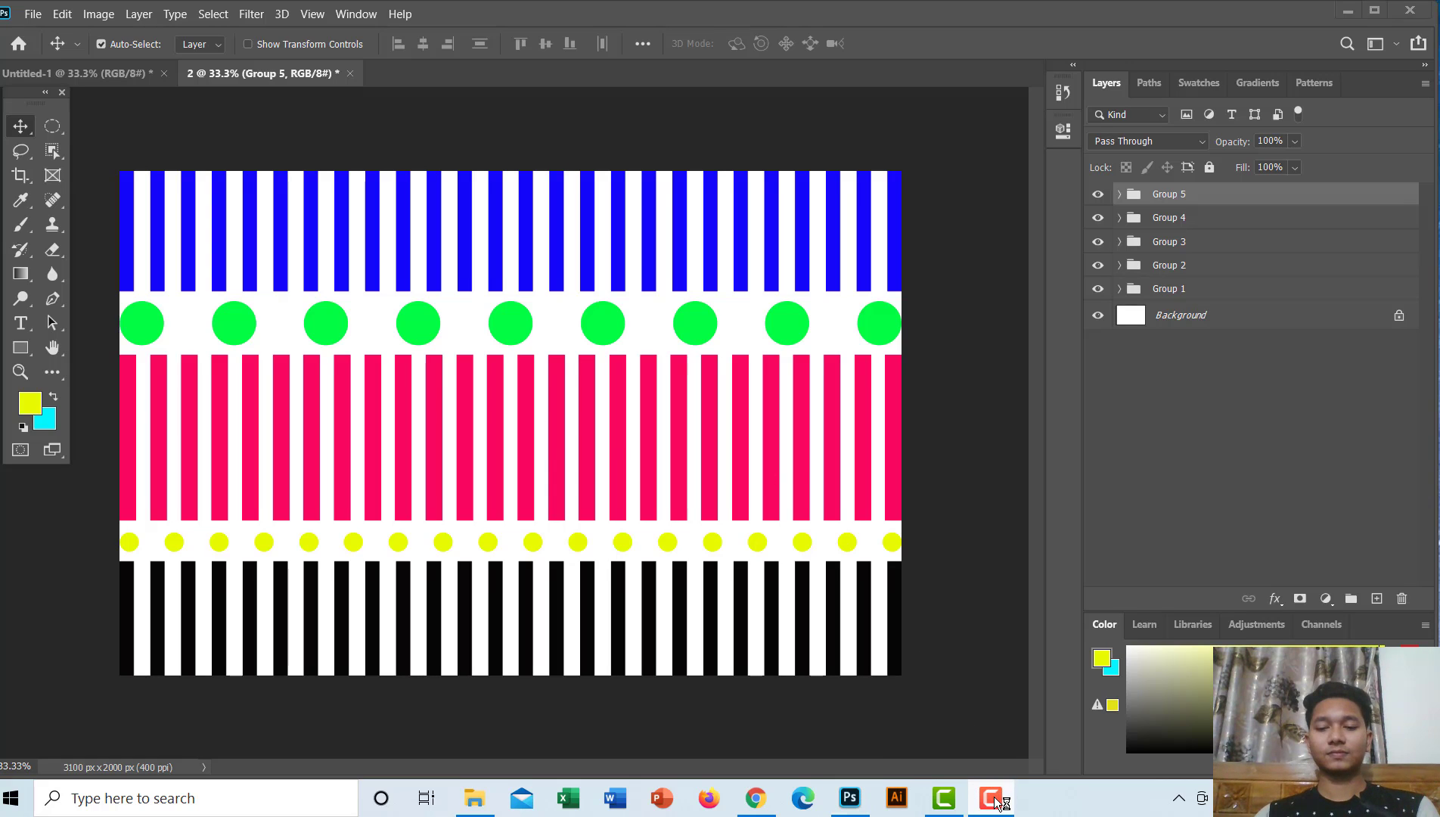